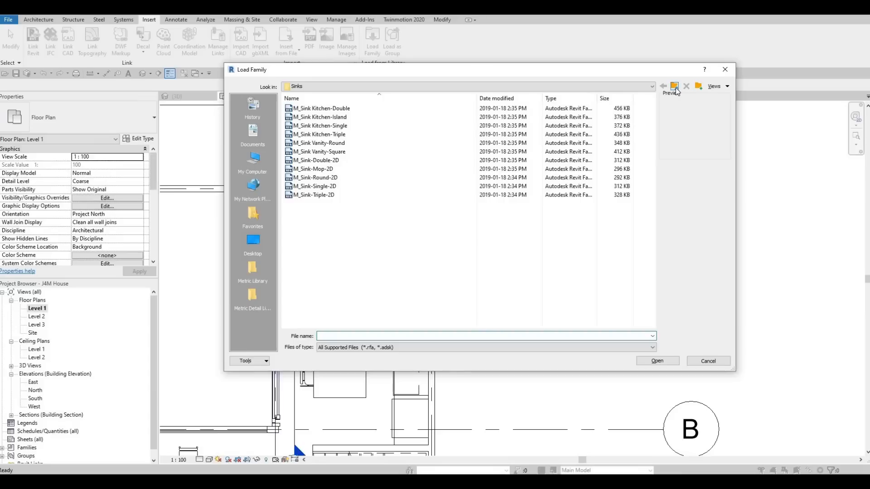
Step: Browse the Load Family library from the Sinks folder up to Canada, checking Furniture > Seating and opening Furniture > Tables
left_click(676, 89)
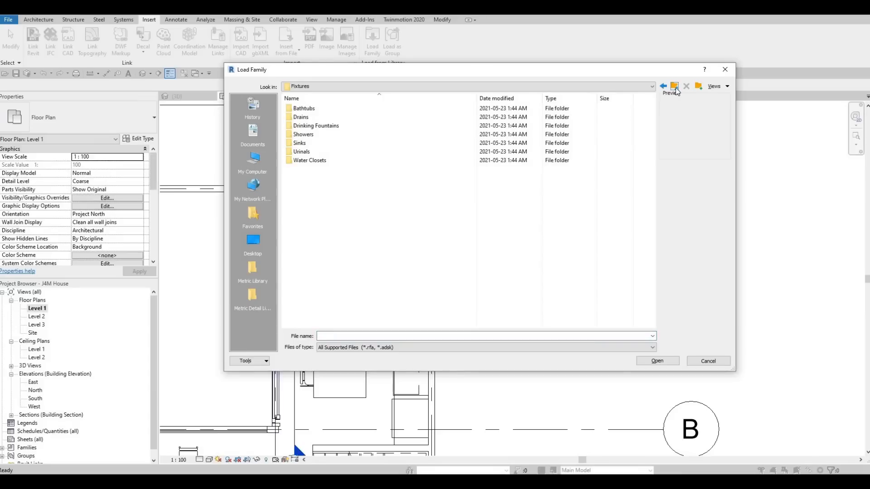
left_click(676, 90)
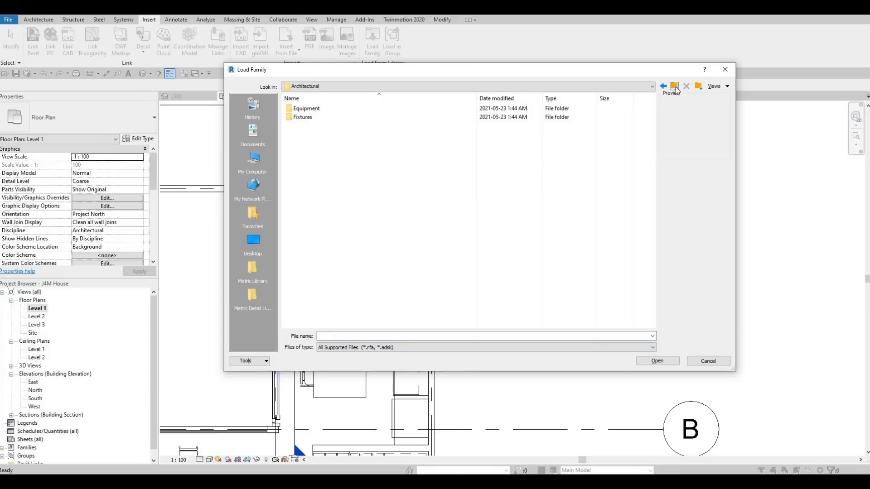
left_click(676, 90)
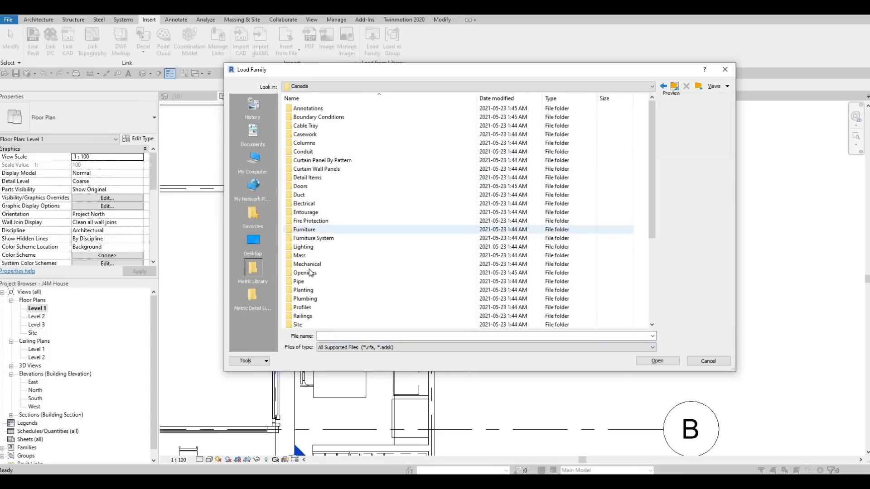
scroll(324, 294, "down", 2)
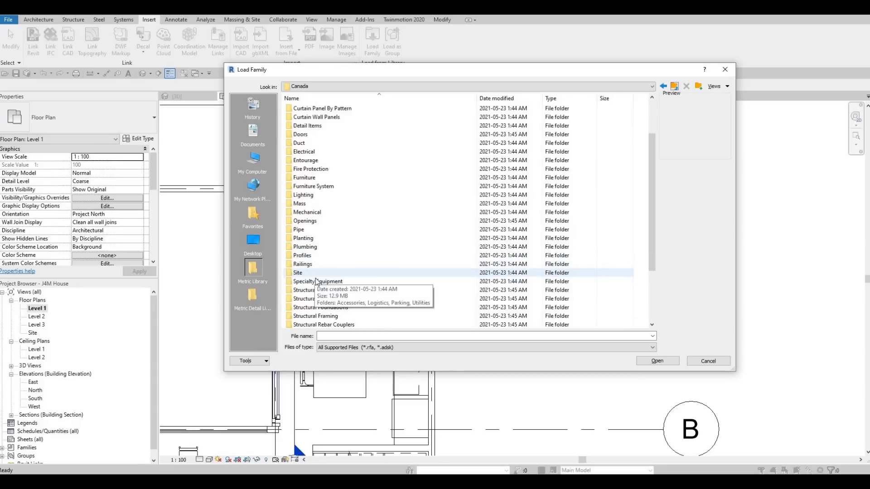
scroll(317, 282, "down", 1)
scroll(317, 282, "down", 2)
scroll(319, 172, "up", 3)
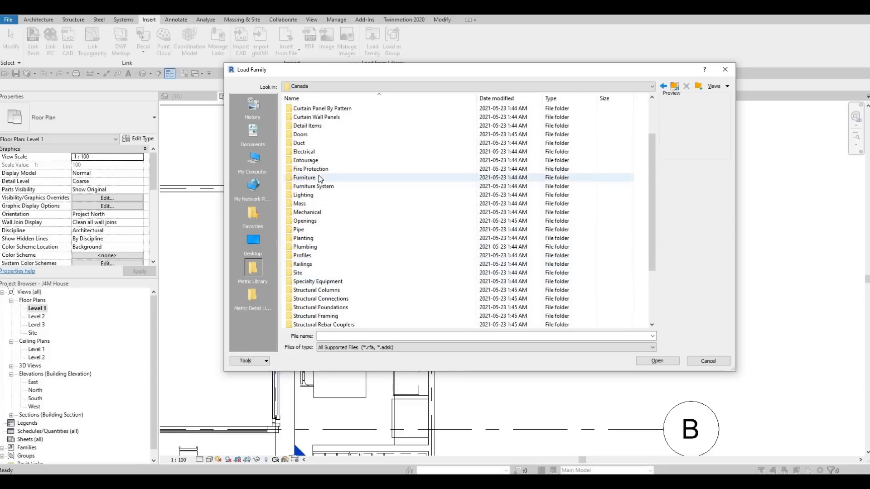
double_click(319, 177)
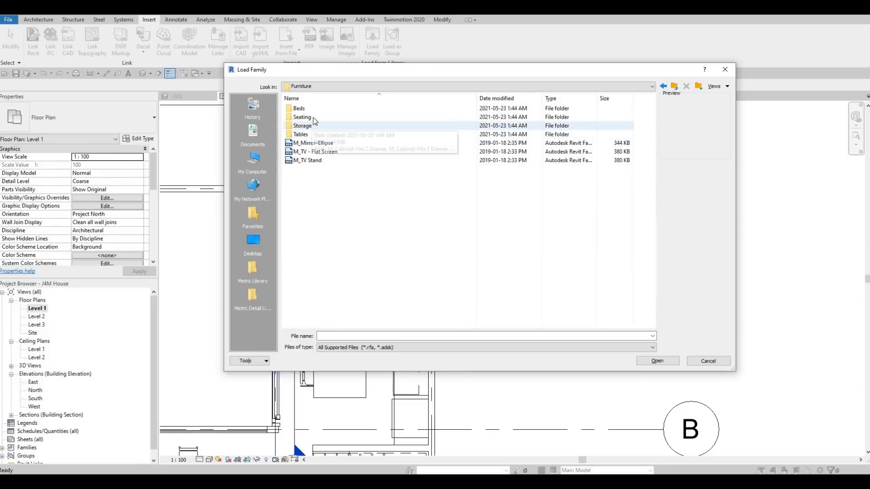
double_click(313, 118)
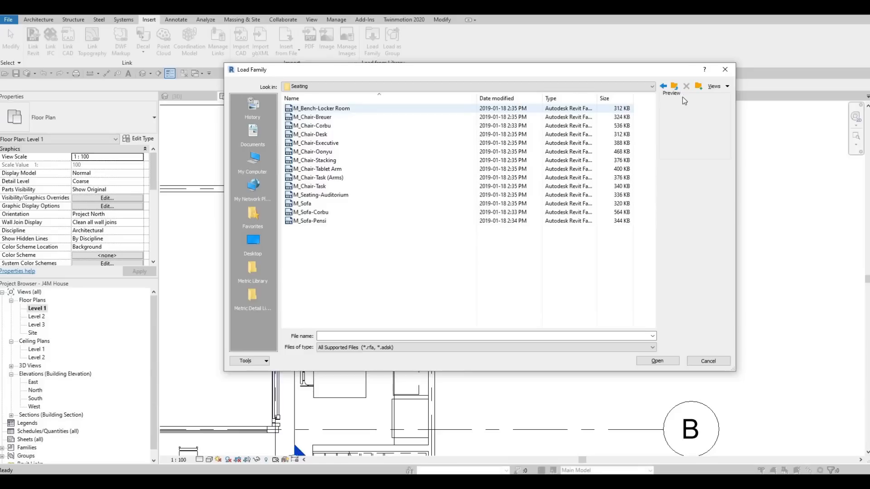
key("BackSpace")
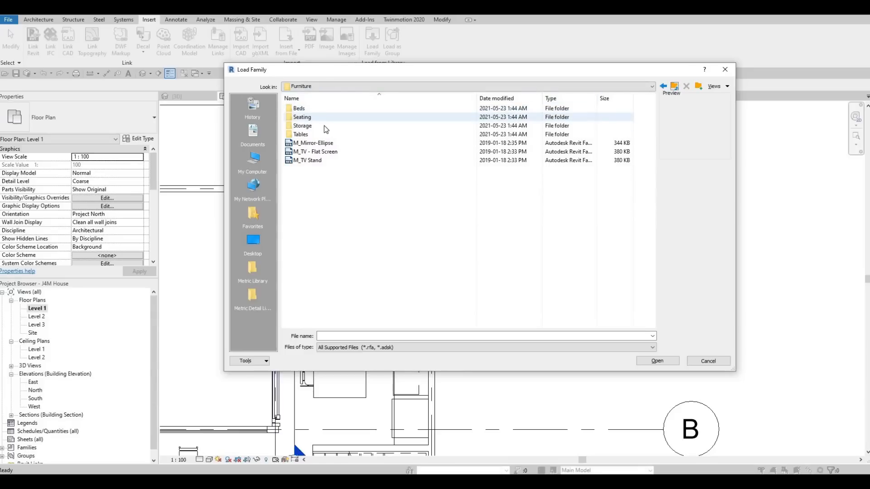
double_click(317, 135)
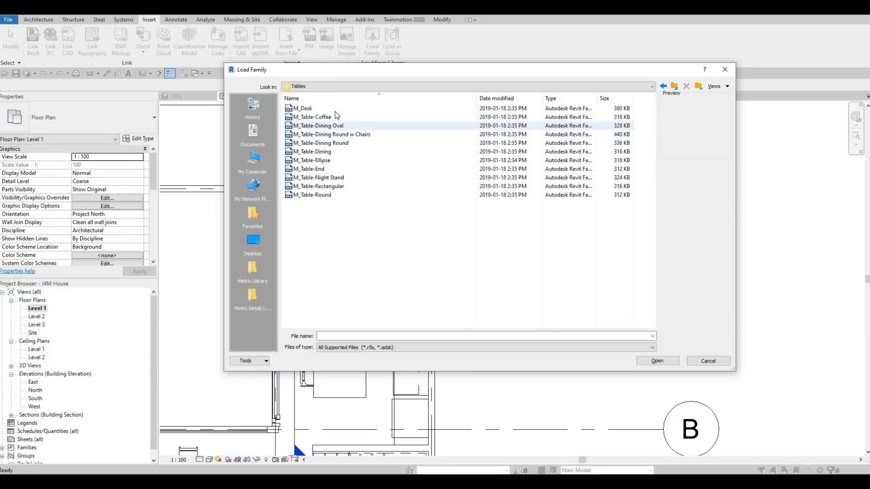
Step: Load the M_Table-Dining Round w Chairs family, overwriting the existing shared chair sub-component family with its version
left_click(335, 111)
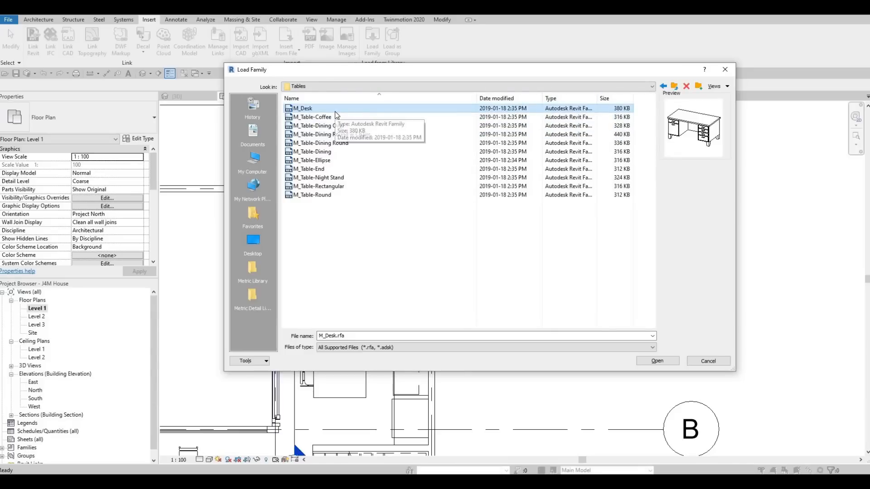
key("Down")
key("Down")
key("Down")
key("Down")
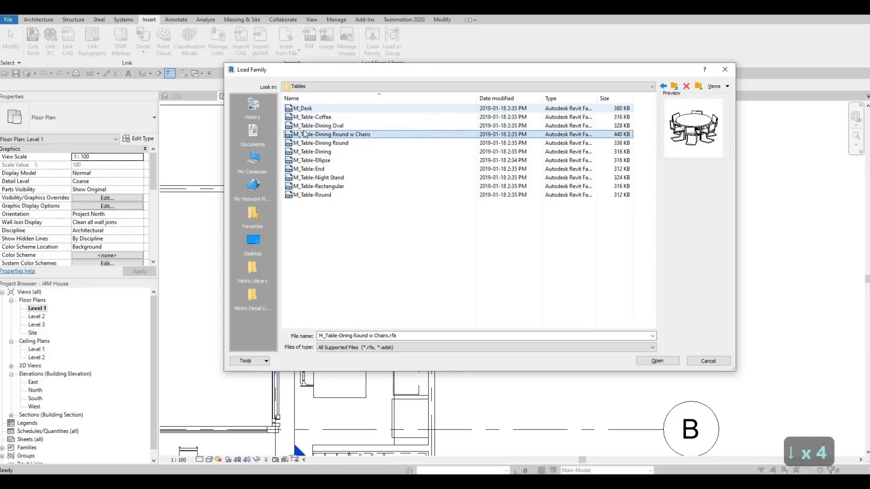
left_click(654, 361)
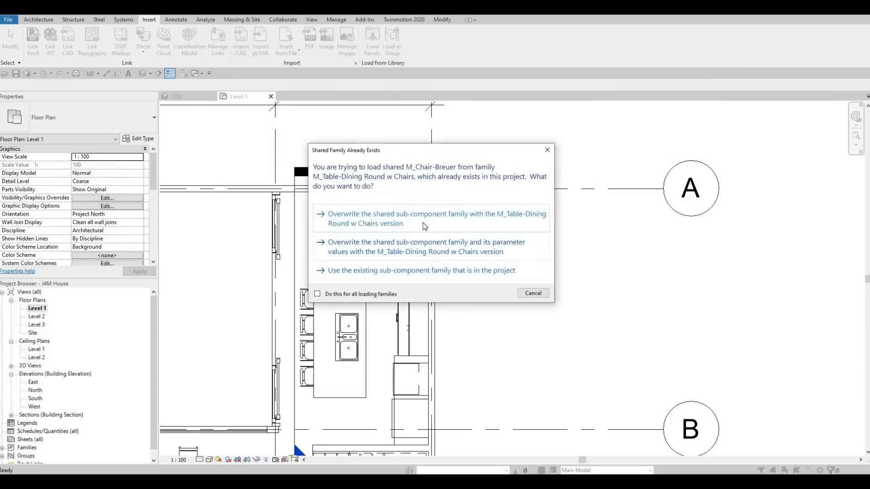
left_click(401, 219)
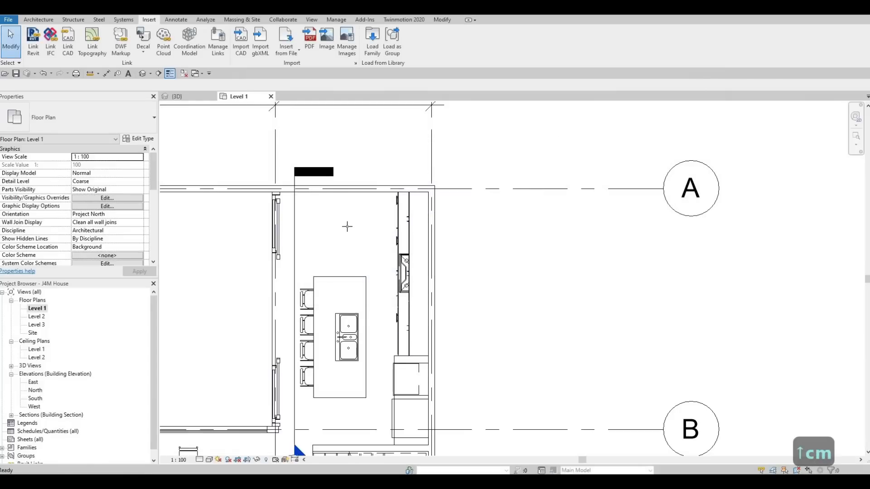
Step: Place one 0915mm Diameter round dining table with chairs in the kitchen, between the island and the grid A wall
scroll(342, 227, "up", 2)
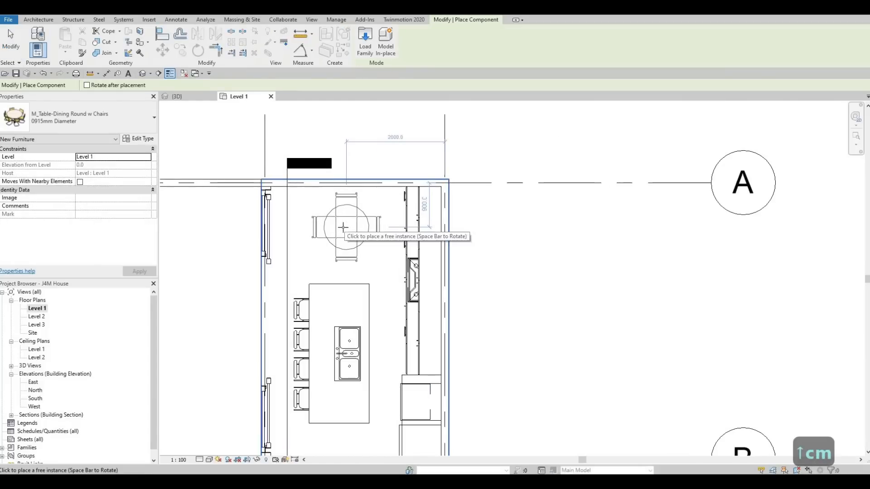
left_click(323, 239)
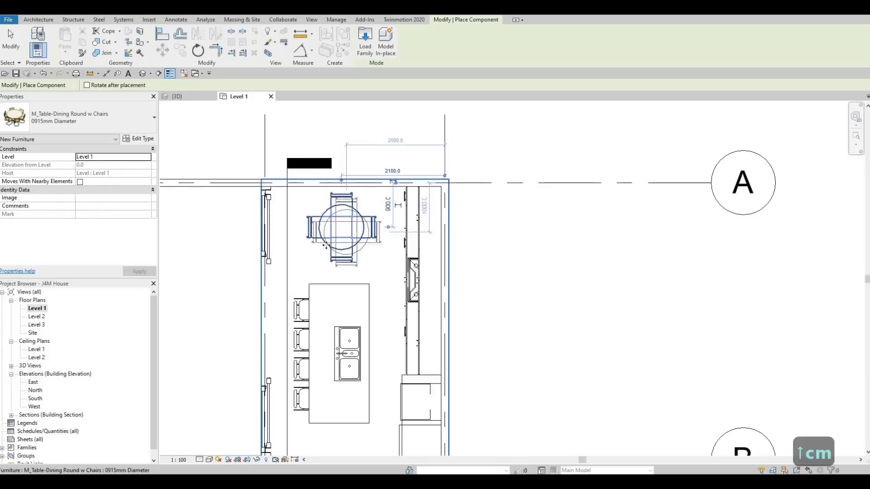
key("Escape")
key("Escape")
key("Escape")
Step: Nudge the round dining table slightly left to adjust its position in the kitchen
middle_click_drag(393, 226, 461, 204)
scroll(403, 226, "down", 1)
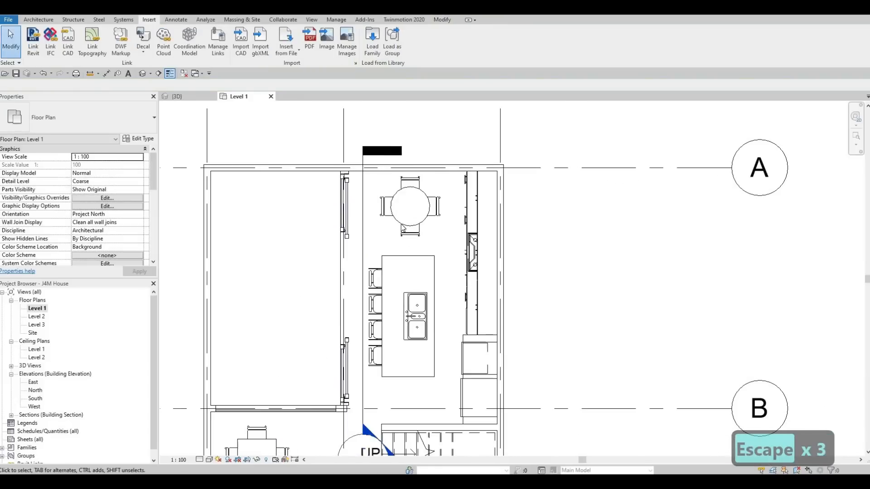
left_click(401, 225)
key("Left")
key("Left")
key("Left")
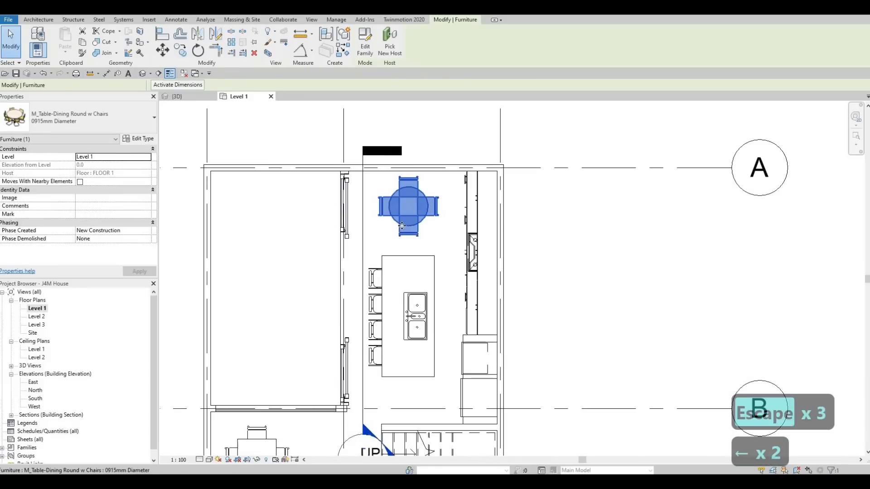
key("Escape")
key("Escape")
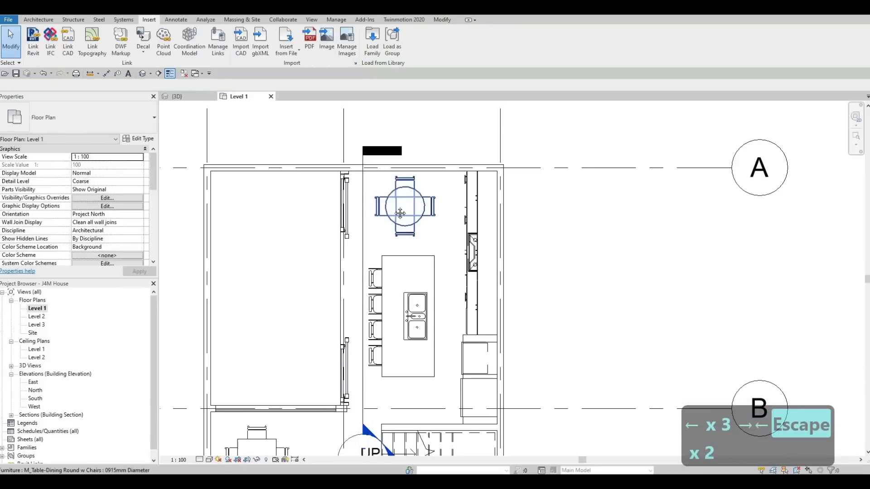
Step: Examine the Level 1 floor plan, including the dining, living and entry areas
scroll(400, 213, "down", 5)
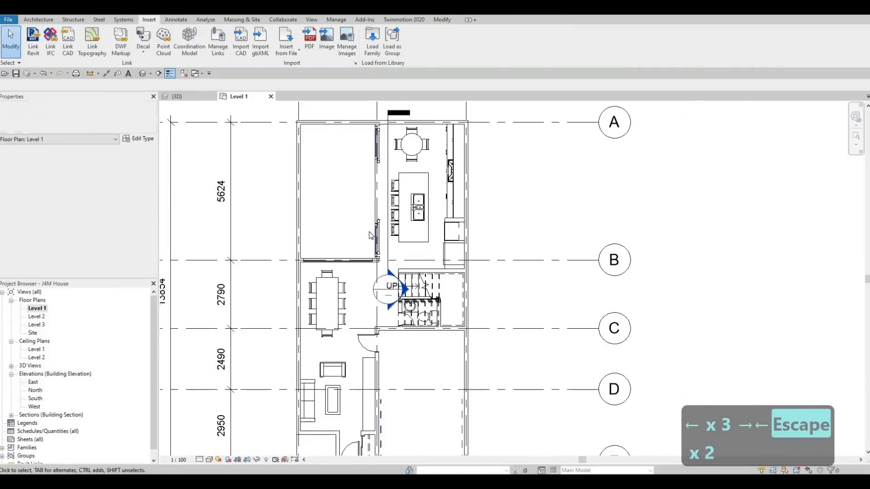
scroll(380, 253, "down", 2)
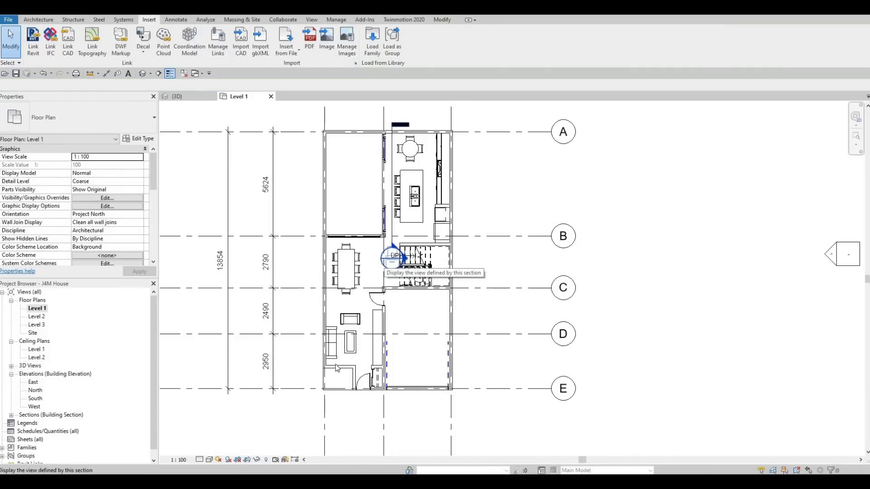
scroll(358, 378, "up", 2)
scroll(372, 375, "up", 1)
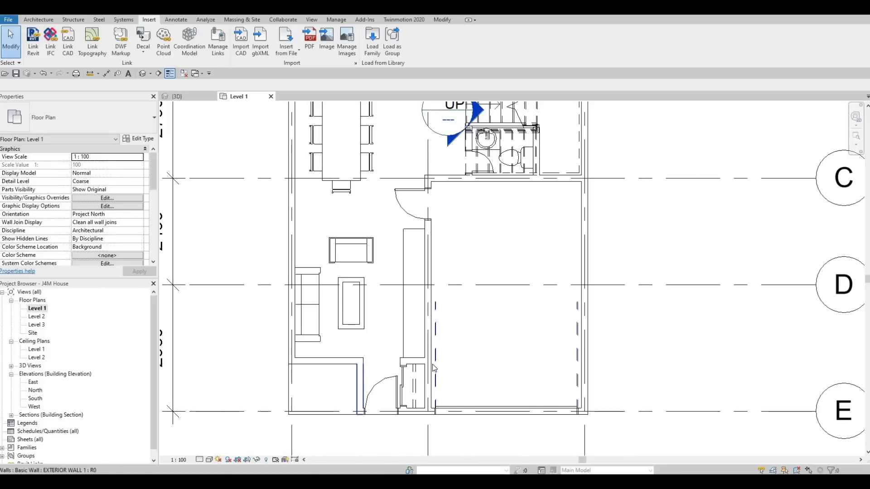
middle_click_drag(372, 370, 373, 387)
key("Escape")
key("Escape")
key("Escape")
scroll(371, 386, "down", 1)
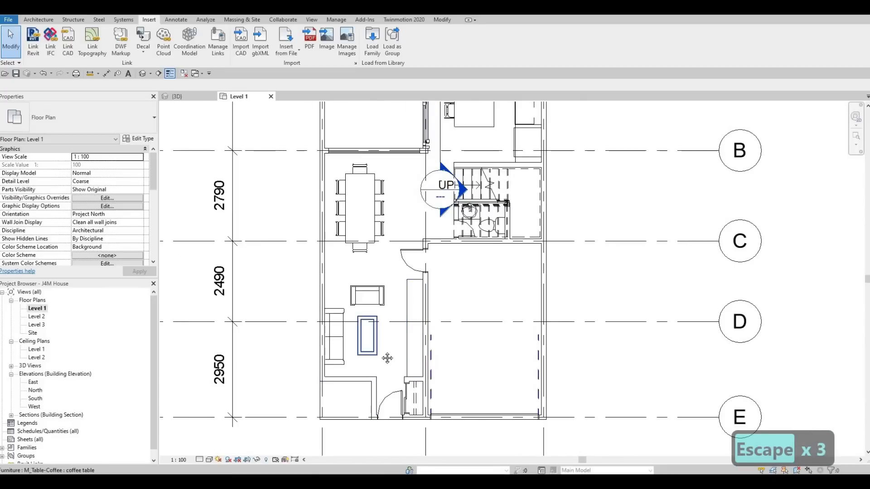
scroll(405, 263, "down", 1)
middle_click_drag(422, 168, 407, 300)
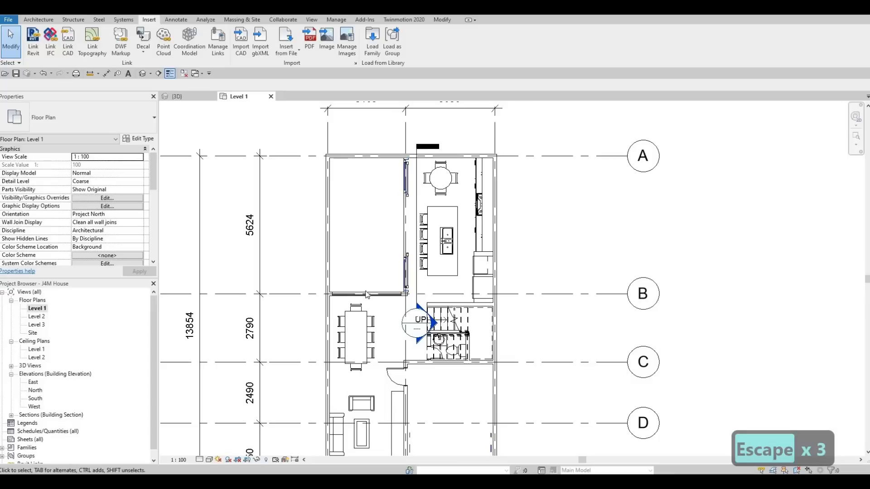
Step: Create a curtain wall like the one on grid B, about 1100 mm long, inside the horizontal exterior wall below the living room sofa
left_click(337, 302)
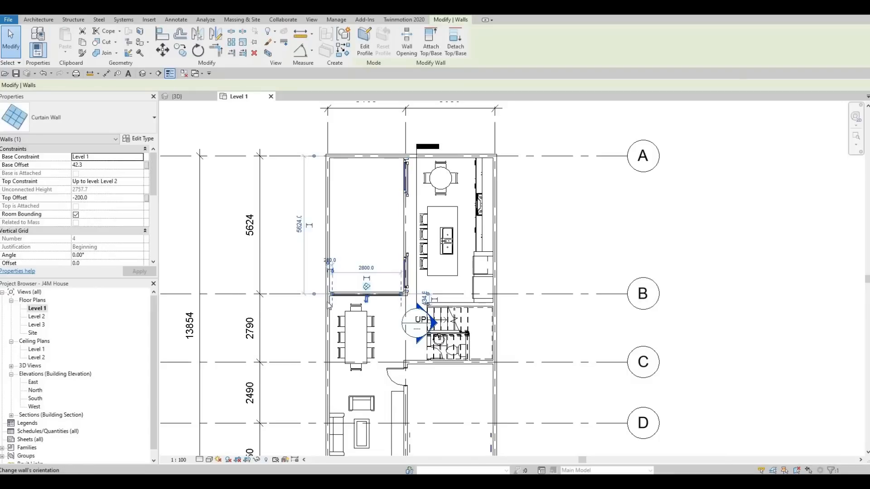
key("c")
key("s")
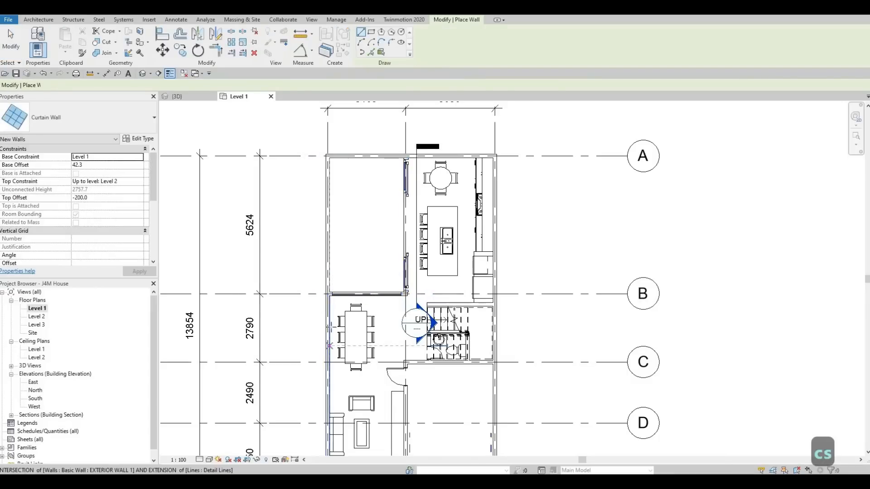
middle_click_drag(333, 299, 335, 172)
scroll(340, 356, "up", 2)
scroll(340, 356, "up", 2)
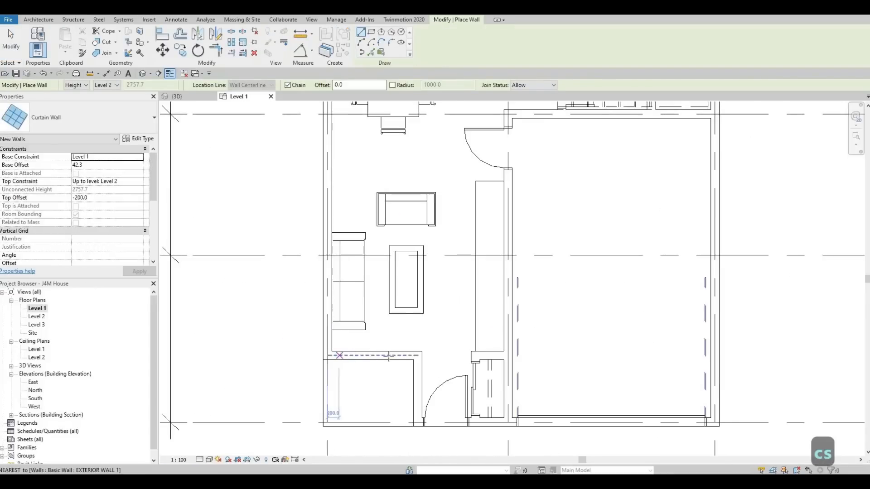
left_click(339, 356)
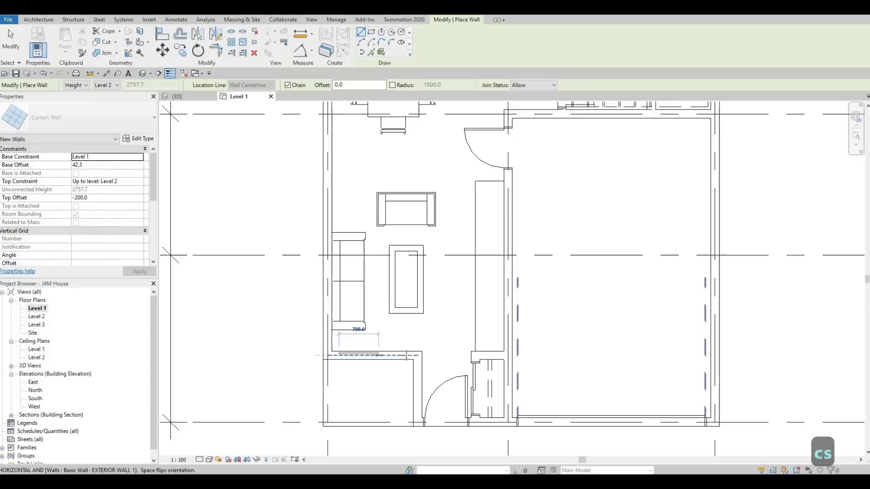
left_click(416, 356)
key("Escape")
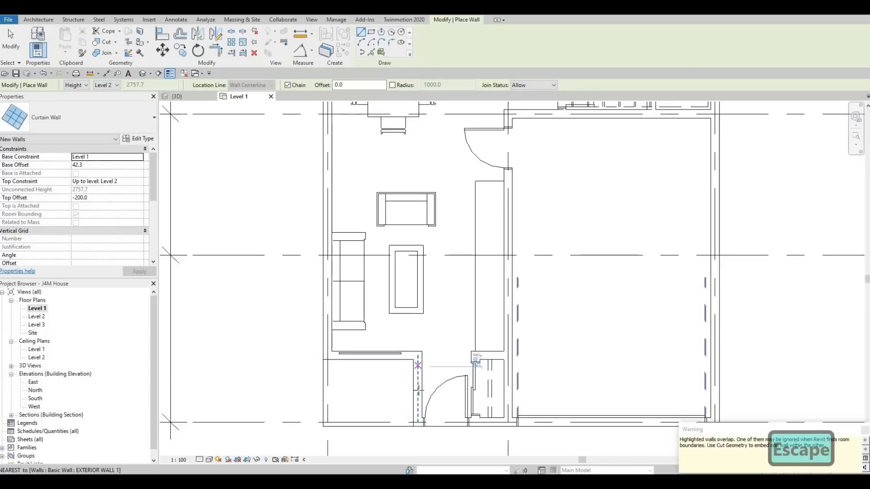
Step: Draw a second matching curtain wall, about 800 mm long, inside the vertical exterior wall beside the entry door
left_click(418, 366)
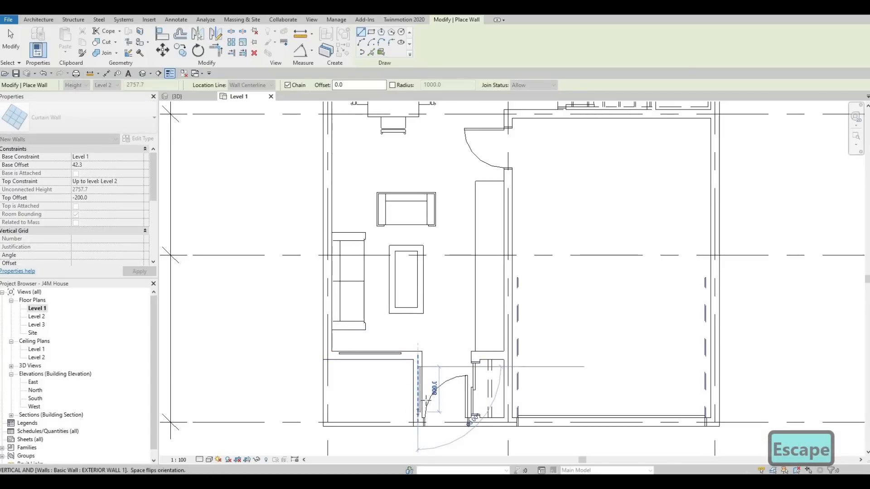
key("Escape")
key("Escape")
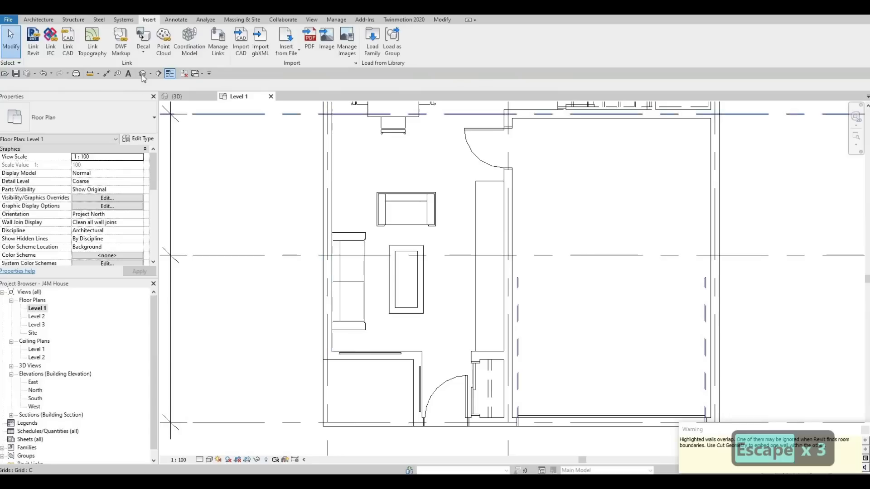
Step: In the 3D view, use Cut Geometry to cut the two exterior walls near the entry with the new curtain walls
left_click(178, 96)
middle_click_drag(438, 290, 92, 262, "shift")
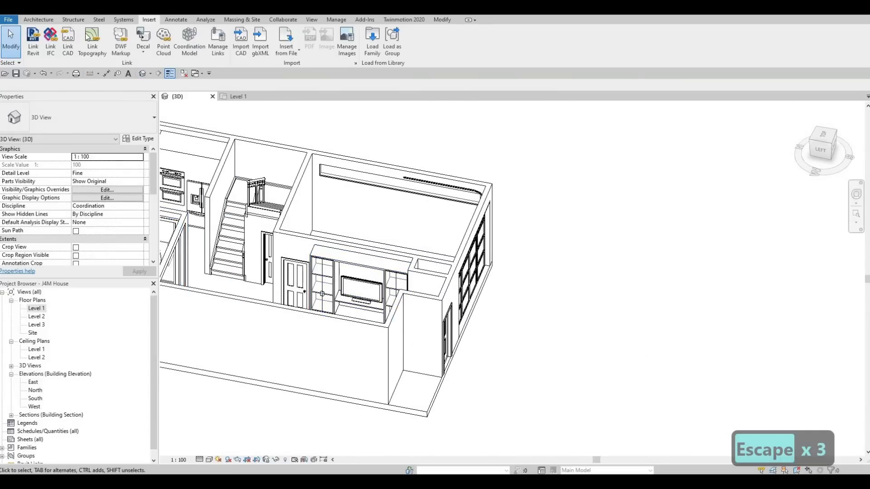
left_click(444, 20)
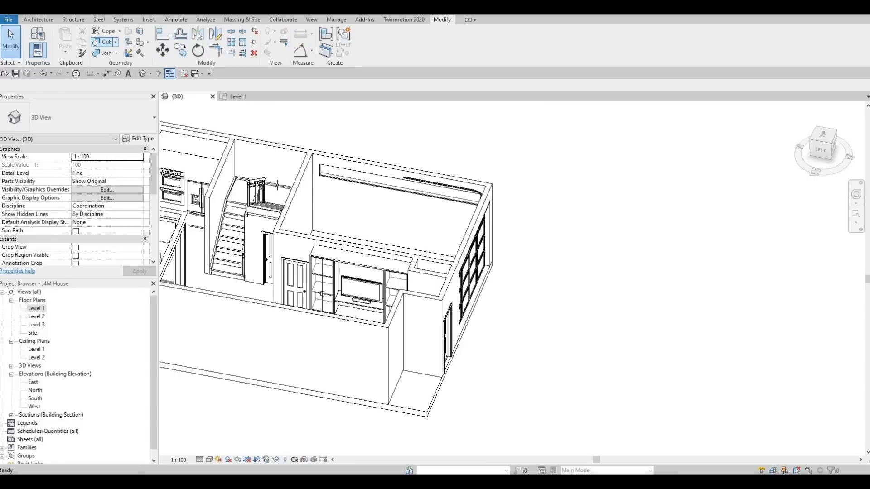
left_click(106, 41)
left_click(395, 314)
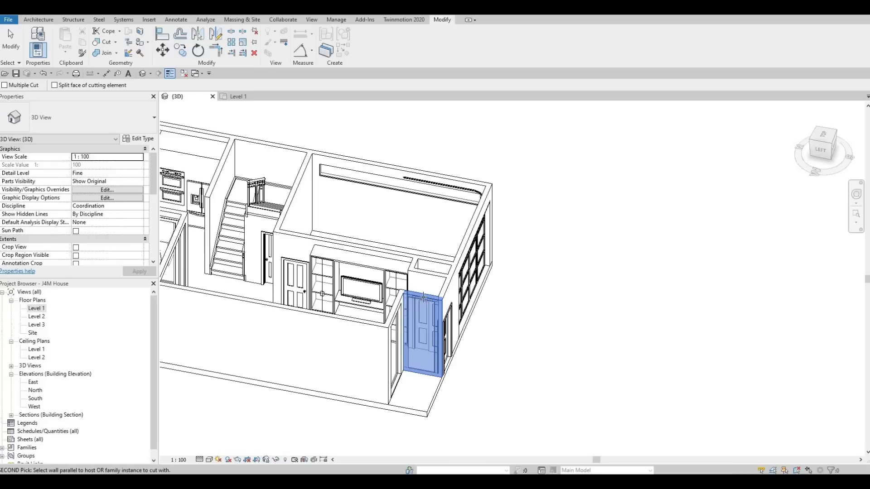
key("Escape")
key("Escape")
Step: In the 3D view, compare the height constraints and offsets of the large curtain wall on grid B and the new entry curtain wall
middle_click_drag(435, 297, 423, 251, "shift")
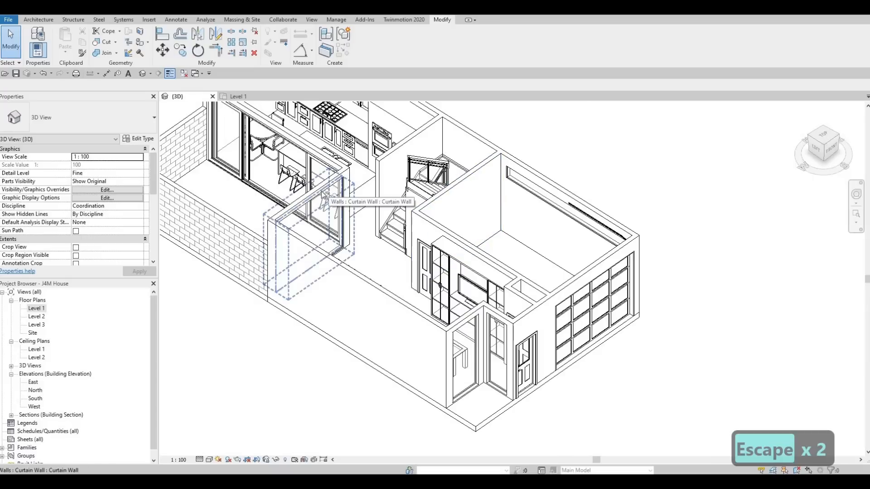
left_click(321, 195)
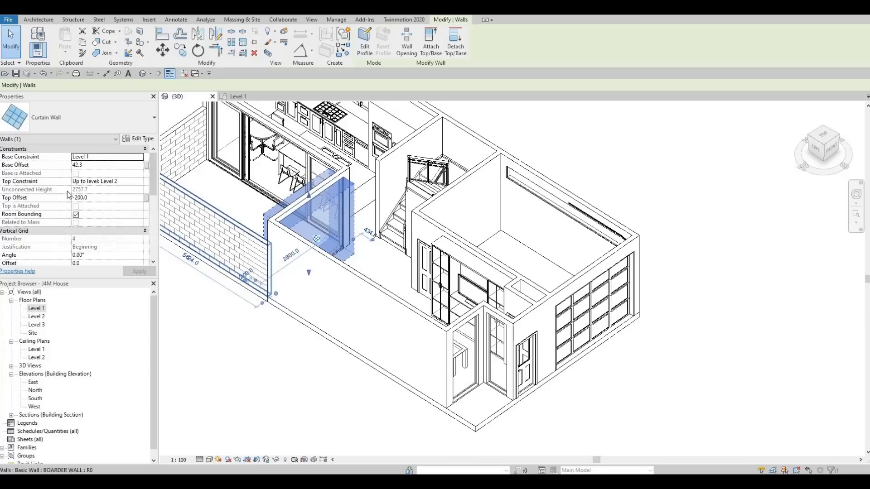
key("Escape")
key("Escape")
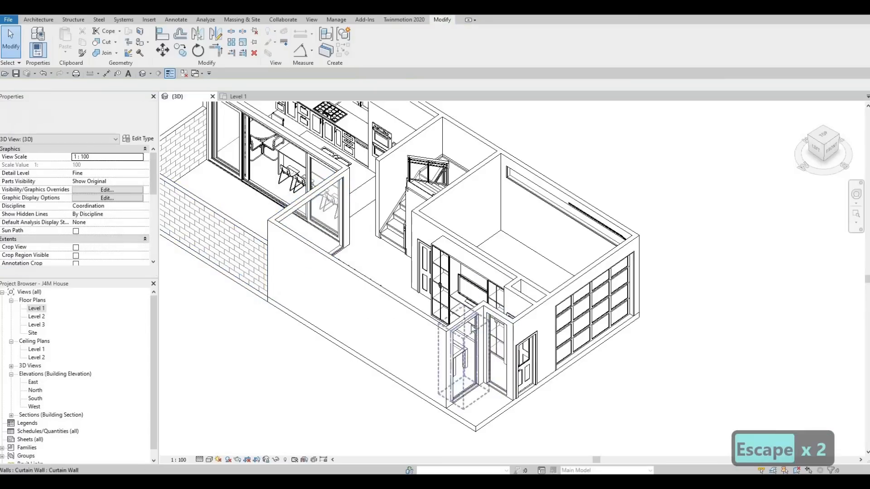
left_click(467, 326)
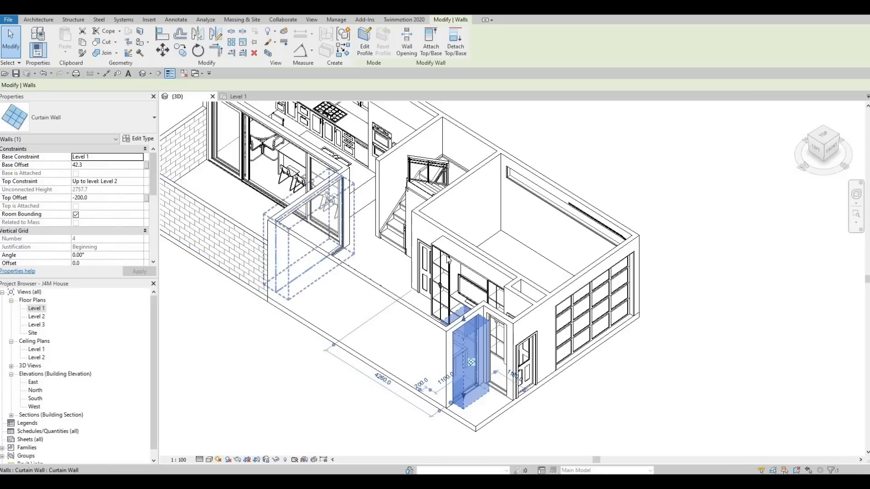
key("Escape")
key("Escape")
key("Escape")
middle_click_drag(414, 217, 437, 241)
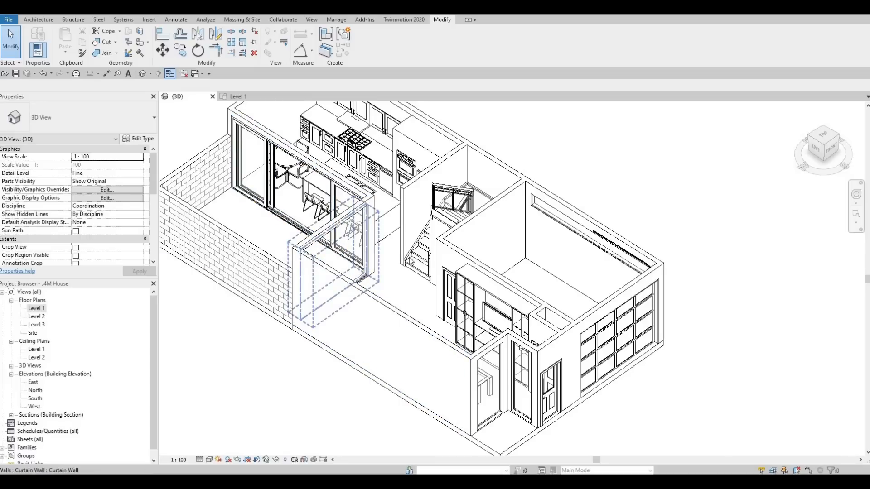
scroll(405, 259, "down", 2)
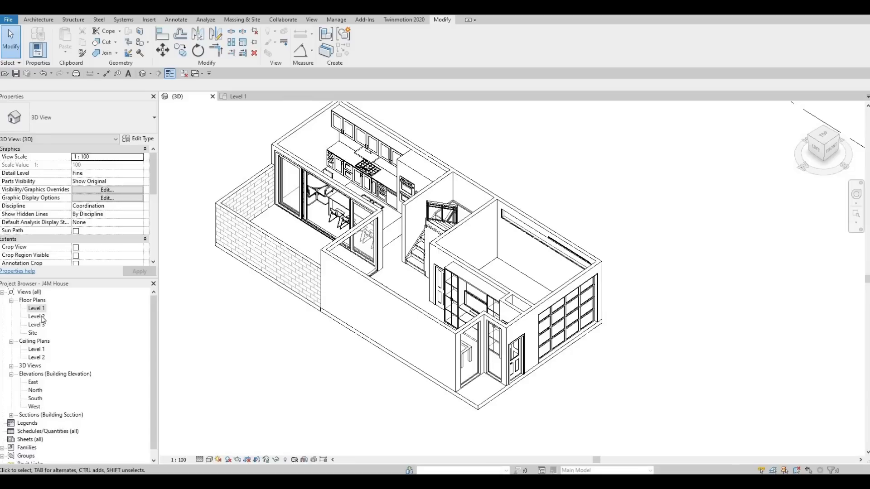
Step: Open the Level 2 floor plan and bring up its underlay range settings
double_click(38, 317)
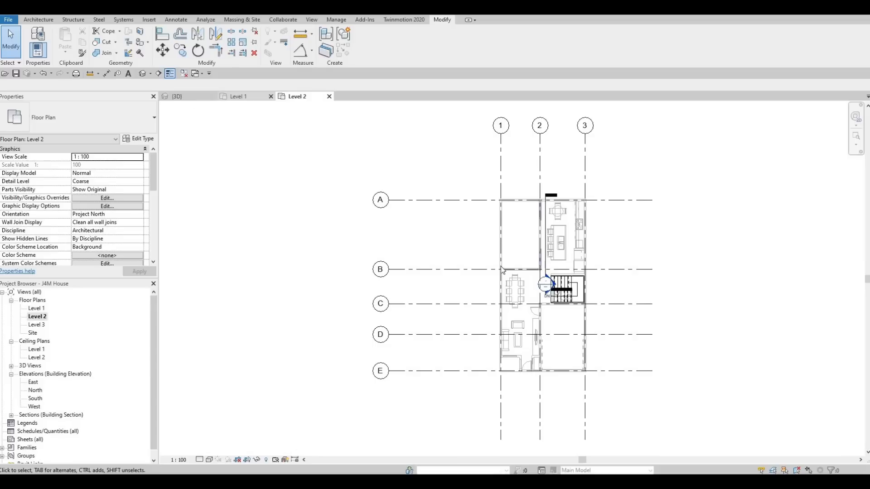
key("ctrl+Tab")
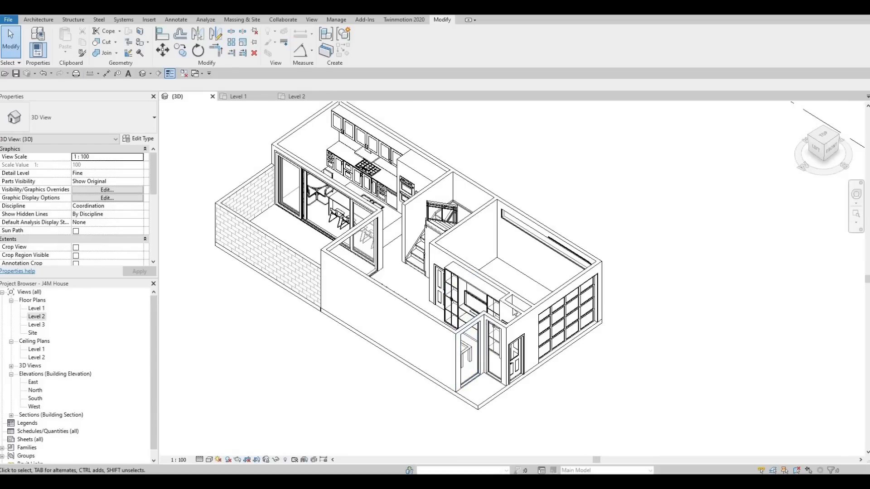
left_click(299, 96)
middle_click_drag(403, 265, 253, 261)
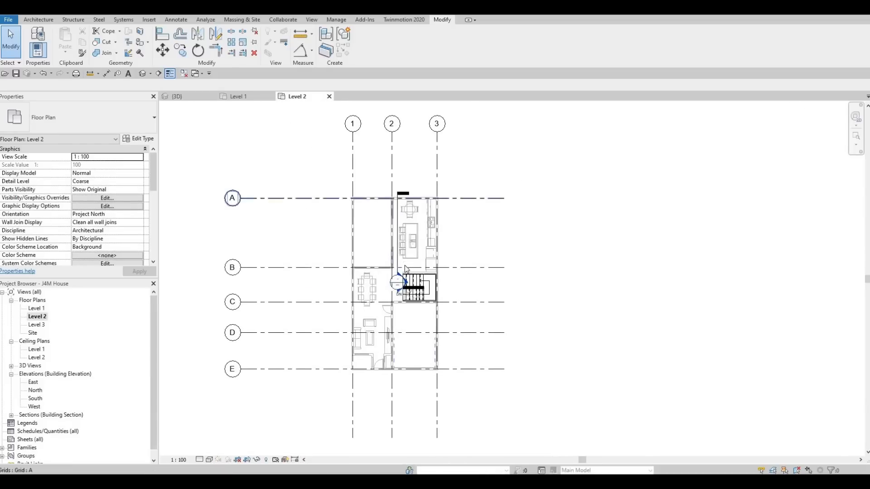
scroll(342, 255, "up", 2)
key("Escape")
key("Escape")
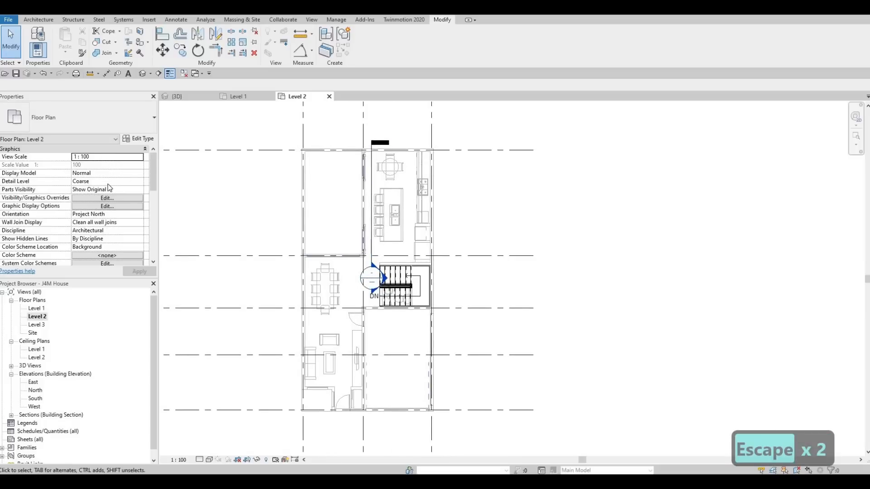
scroll(109, 188, "down", 5)
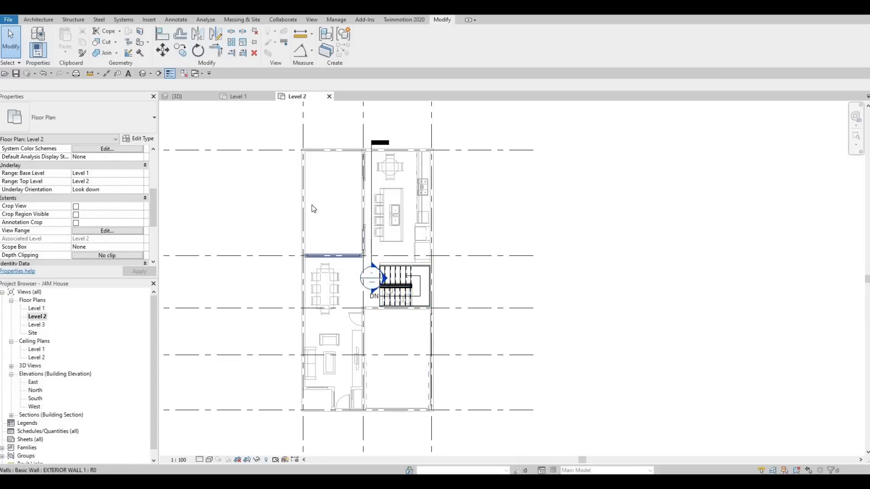
Step: Check the types of the walls running along grid 1 above and below grid B
left_click(307, 179)
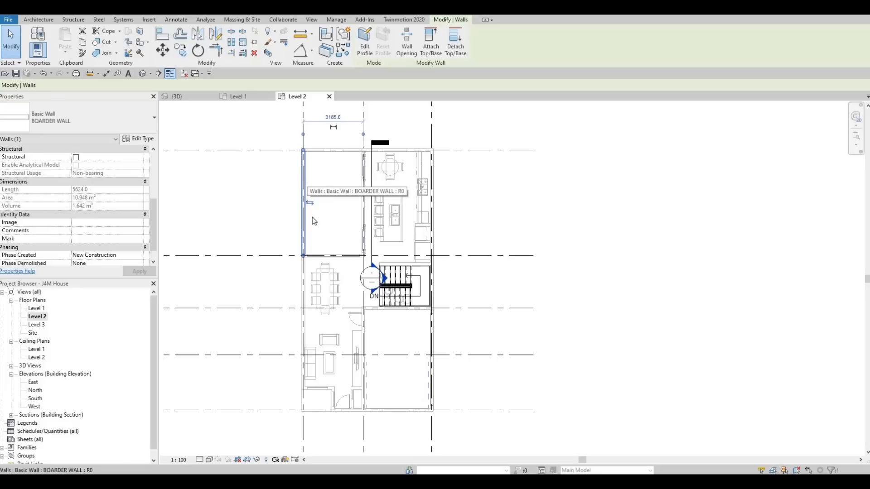
key("Escape")
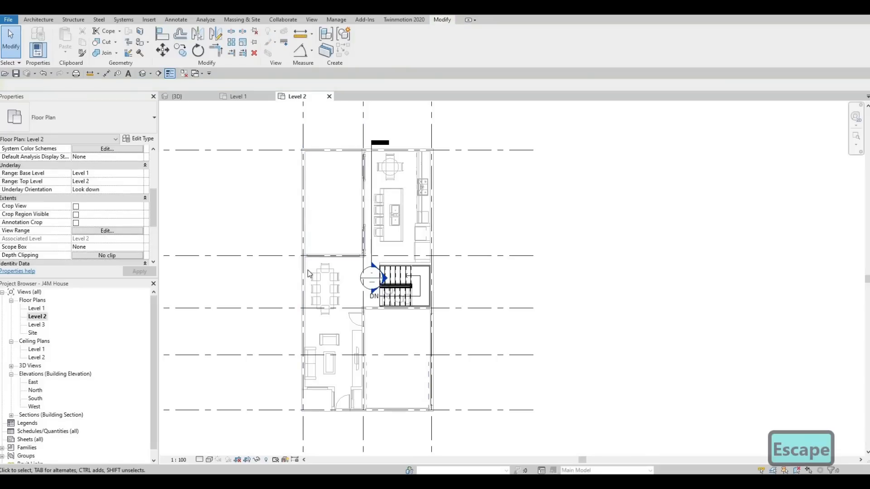
left_click(308, 269)
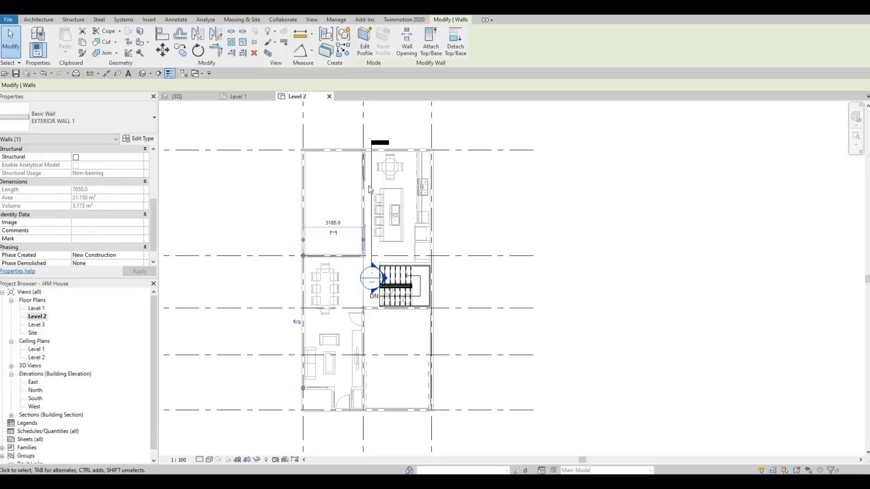
left_click(38, 19)
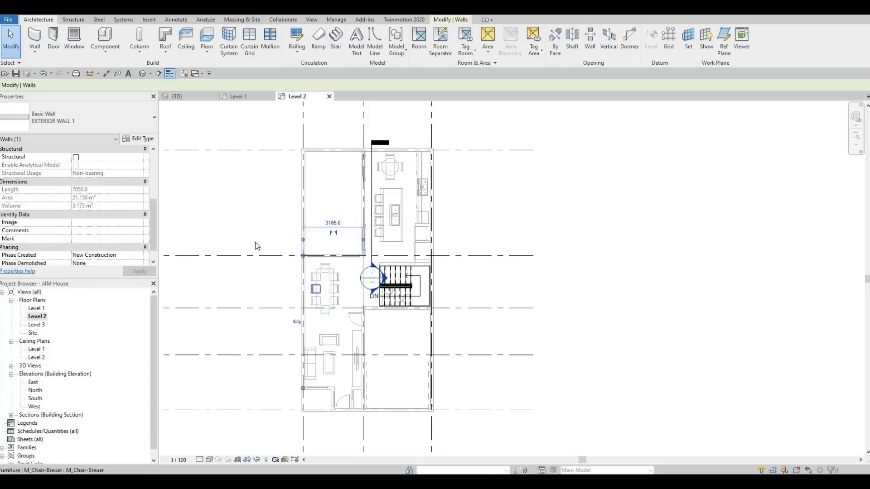
key("Escape")
key("Escape")
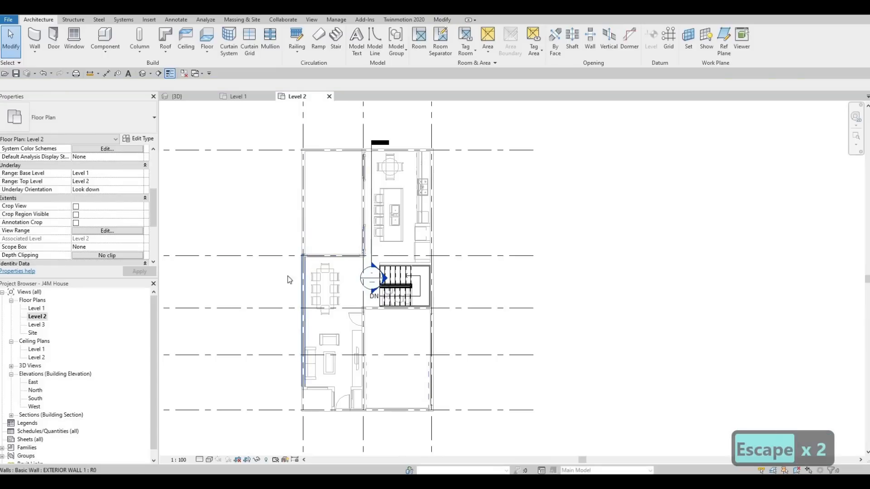
Step: Create a wall similar to the EXTERIOR WALL 1 on grid 1, running along grid B from grid 1 to grid 2
left_click(289, 279)
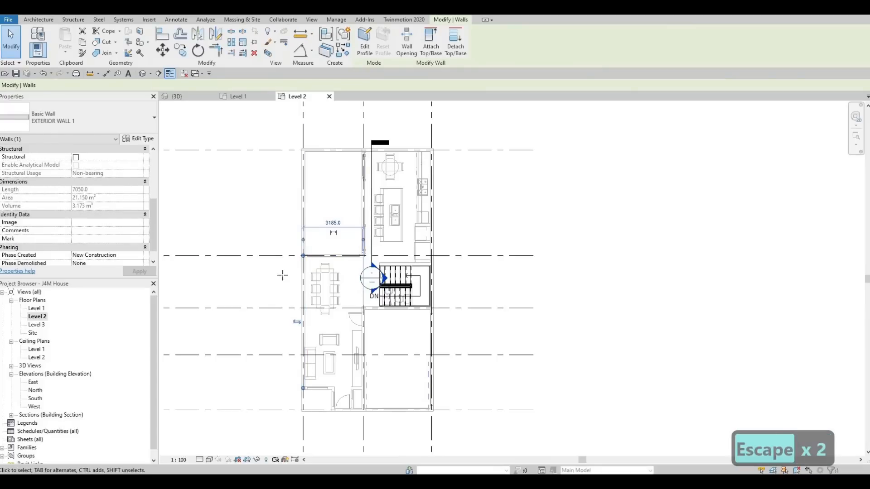
key("c")
key("s")
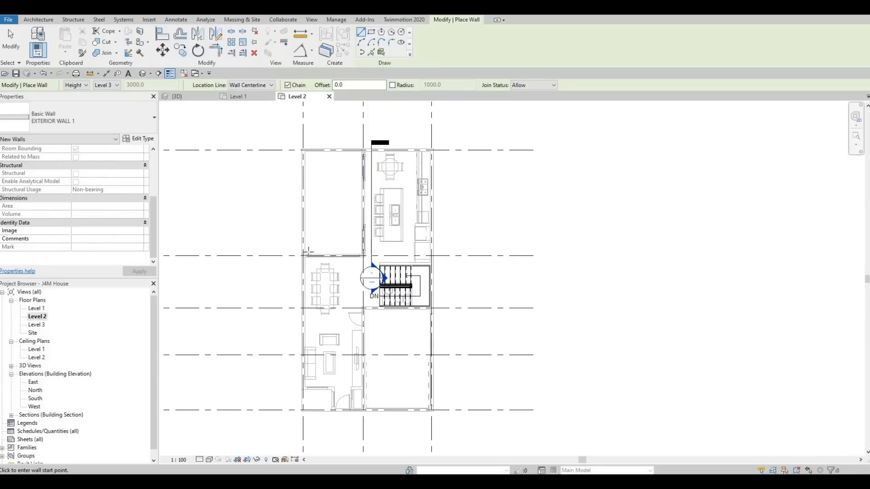
scroll(308, 252, "up", 5)
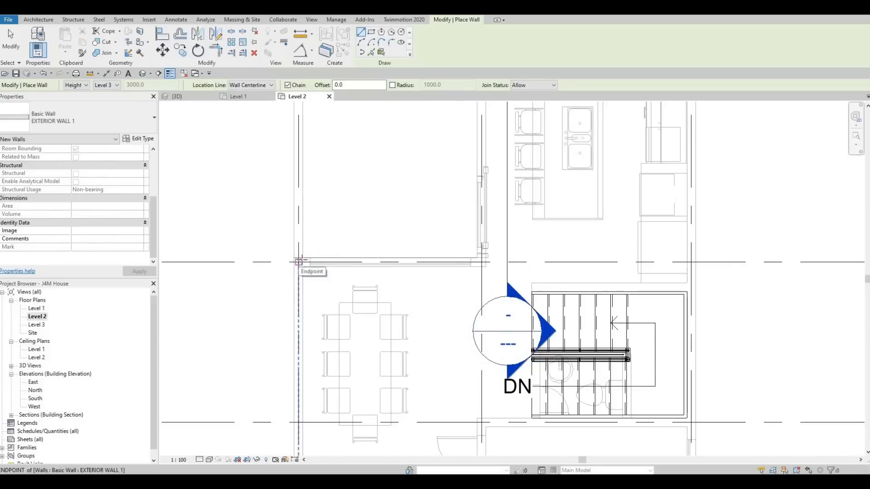
scroll(299, 262, "down", 6)
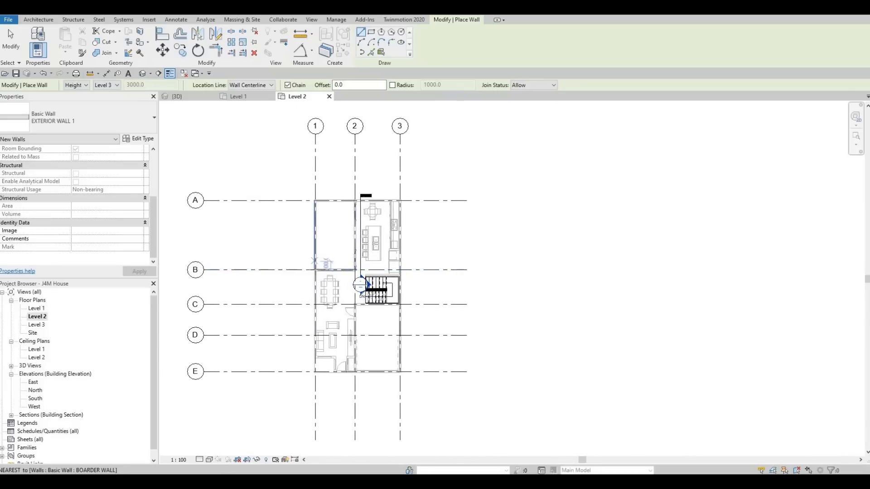
scroll(313, 261, "up", 5)
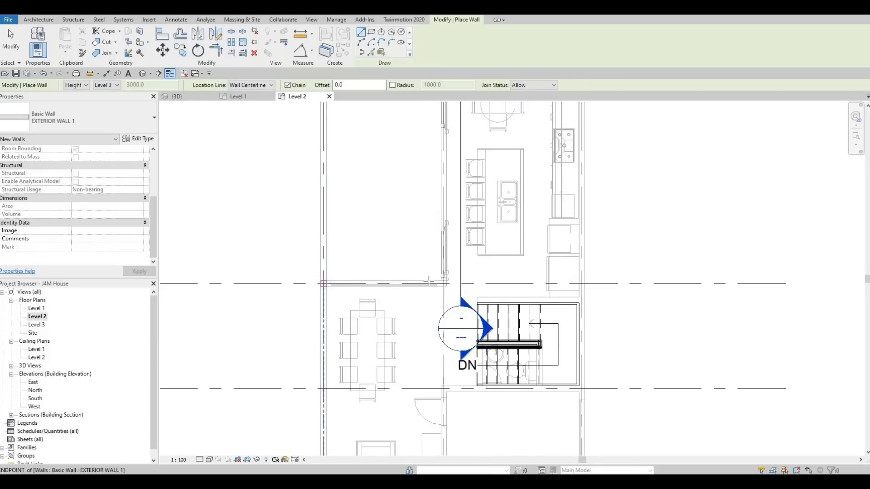
left_click(324, 284)
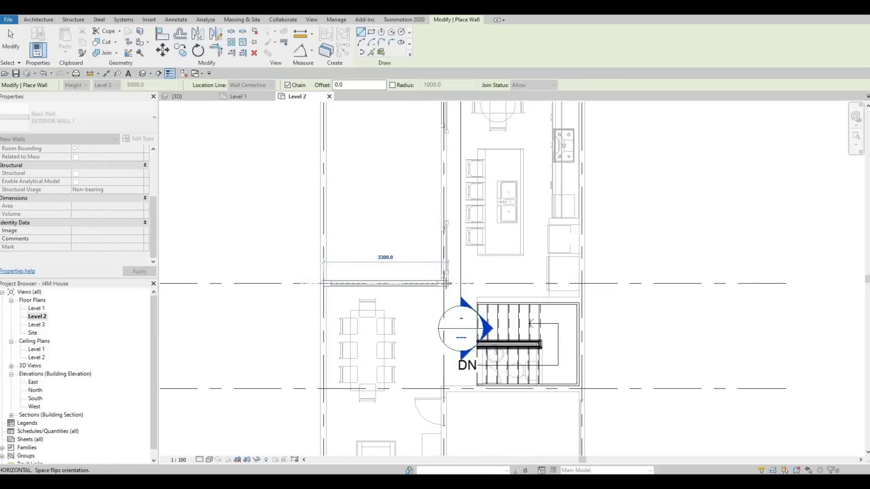
left_click(444, 284)
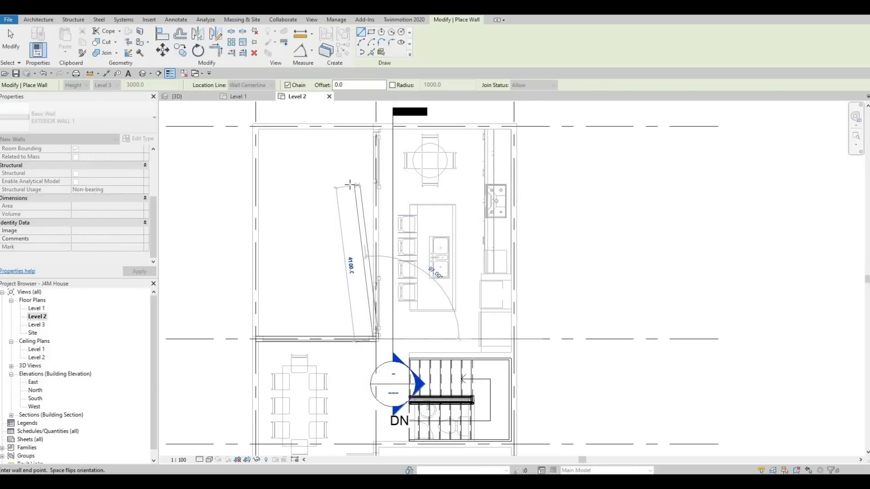
Step: Continue the exterior wall chain up grid 2 to grid A, and along grid A to grid 3
scroll(374, 147, "down", 1)
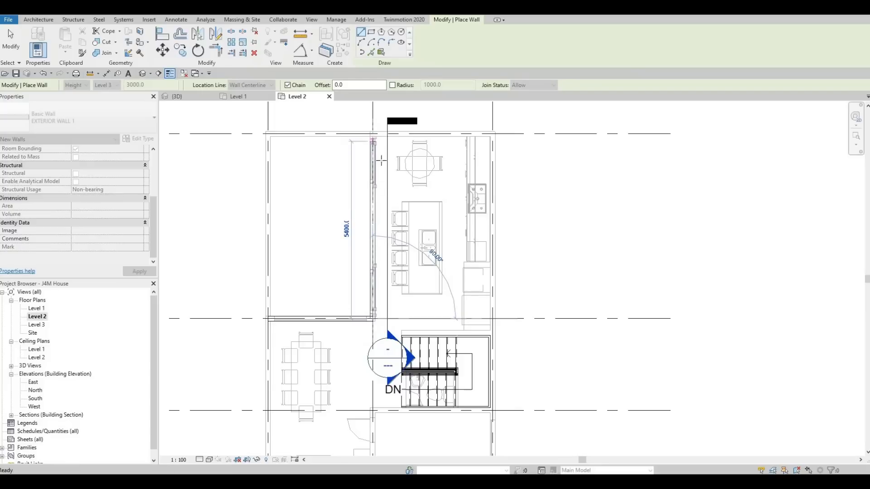
middle_click_drag(381, 160, 384, 190)
scroll(384, 190, "down", 1)
scroll(380, 166, "up", 1)
left_click(385, 191)
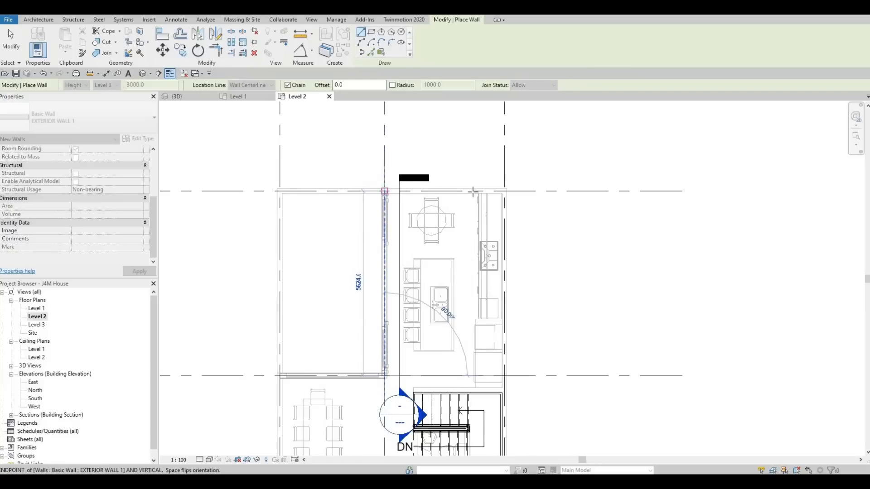
left_click(504, 191)
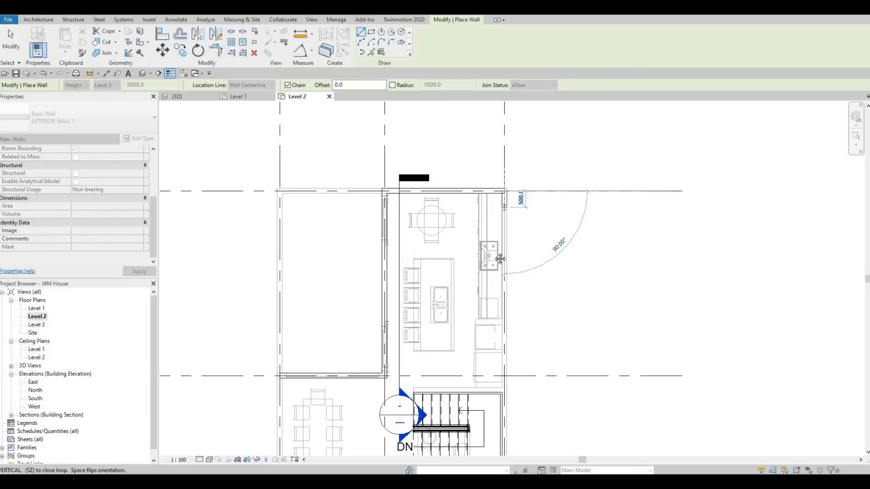
Step: Continue the exterior wall down grid 3 to grid D and extend it another 1200 mm toward grid E
scroll(494, 218, "down", 1)
middle_click_drag(498, 276, 504, 206)
scroll(501, 209, "down", 1)
middle_click_drag(495, 346, 509, 254)
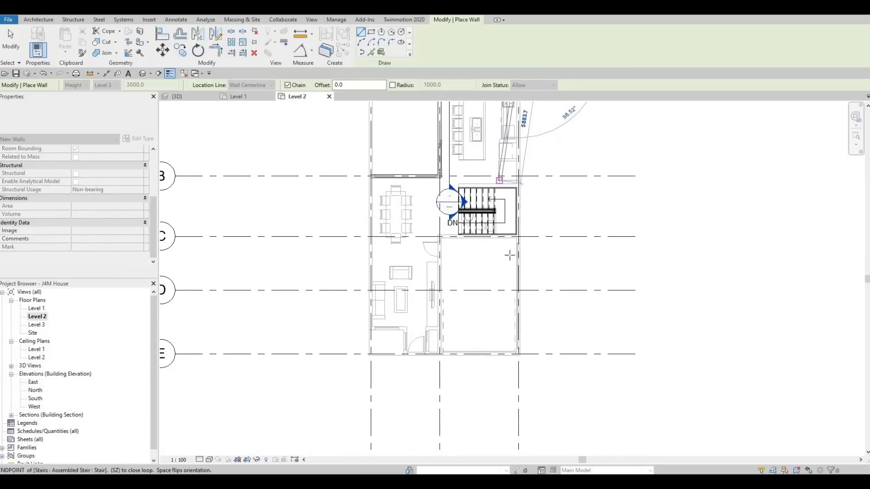
middle_click_drag(515, 313, 527, 279)
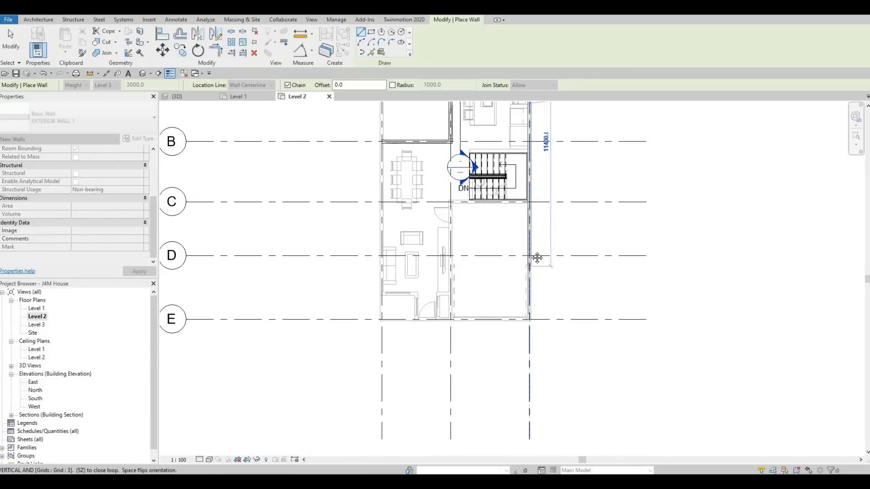
scroll(530, 257, "up", 2)
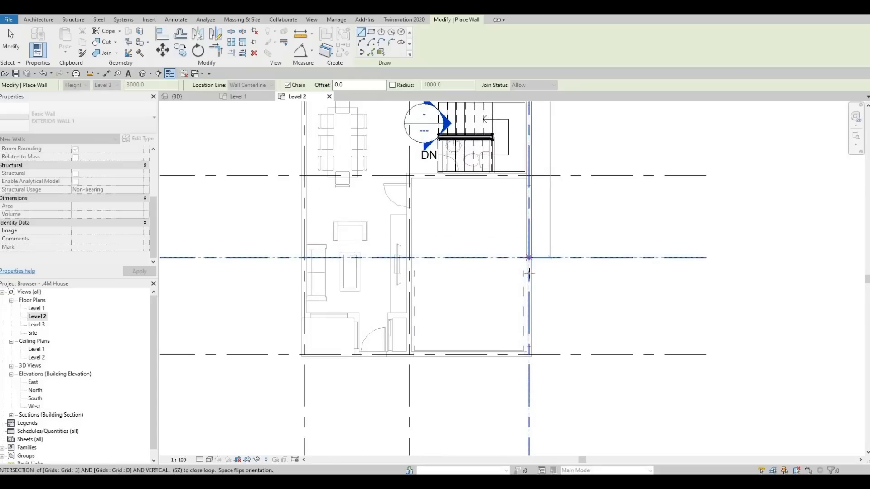
left_click(529, 273)
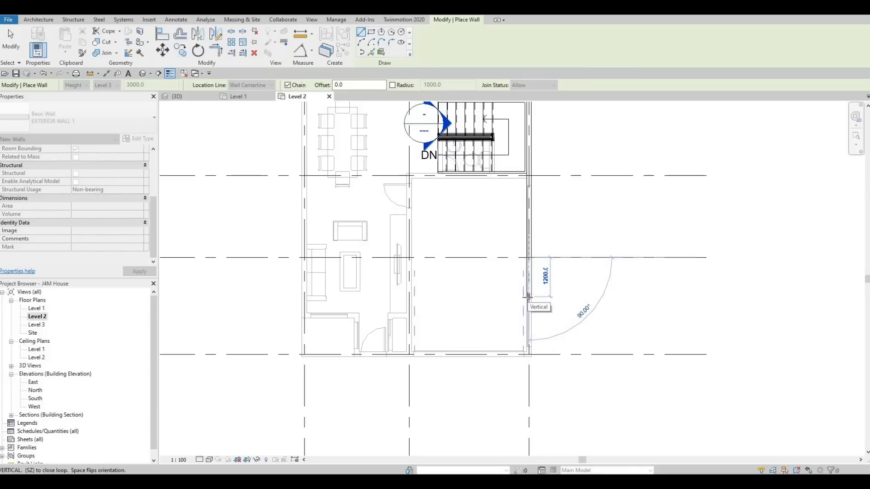
type("1200")
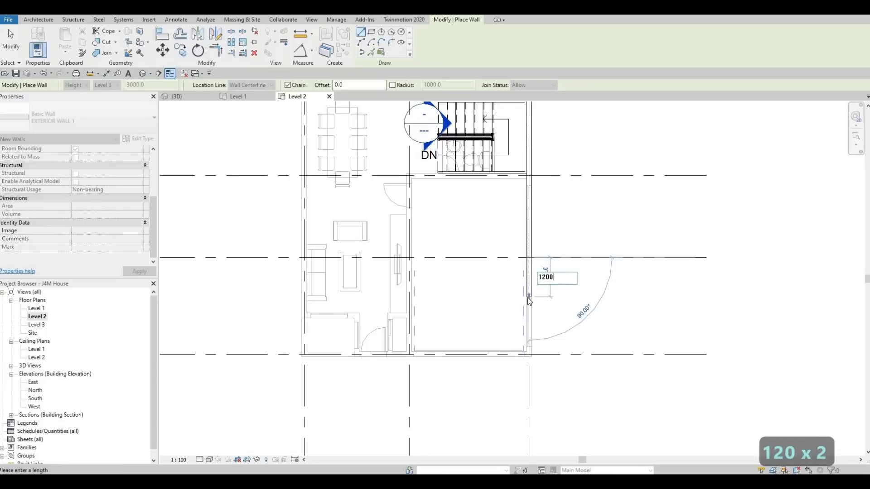
key("Return")
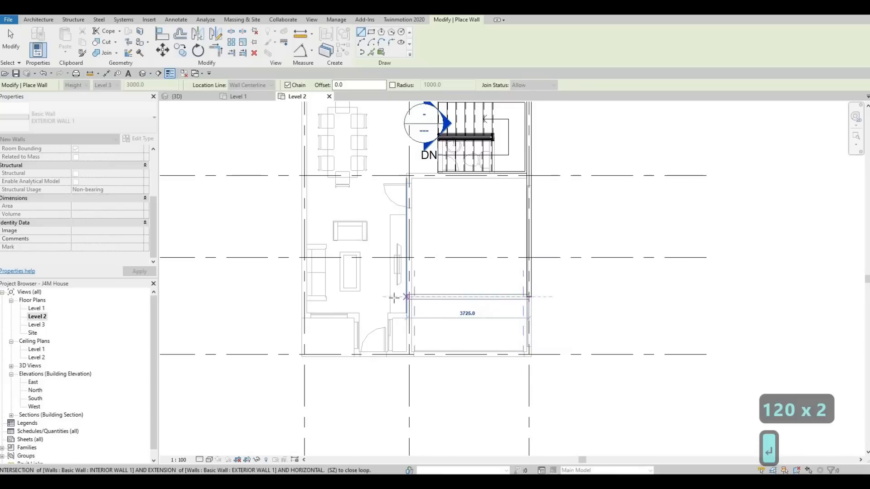
Step: Draw the next exterior wall segment horizontally from grid 3 to grid 2, between grids D and E
scroll(550, 267, "down", 3)
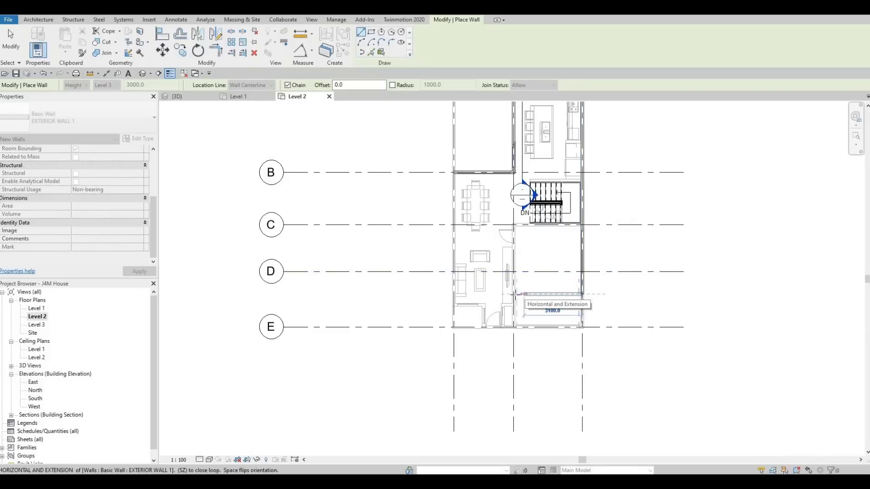
scroll(514, 294, "up", 3)
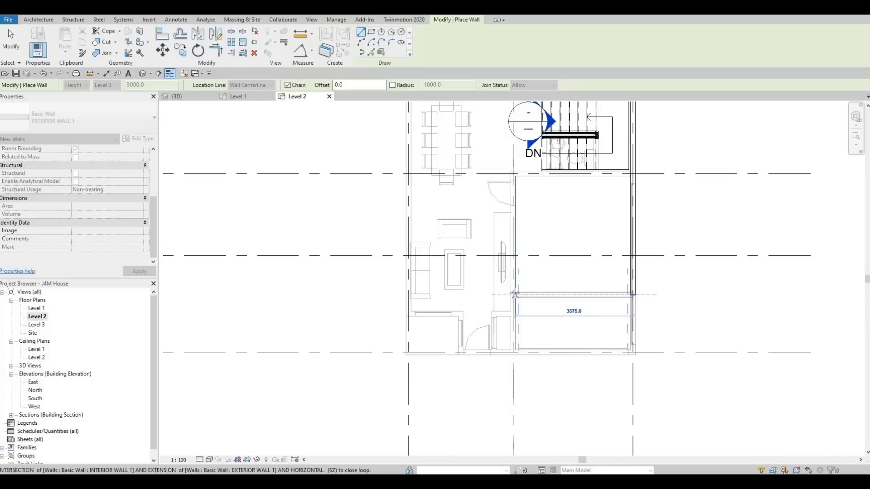
left_click(511, 272)
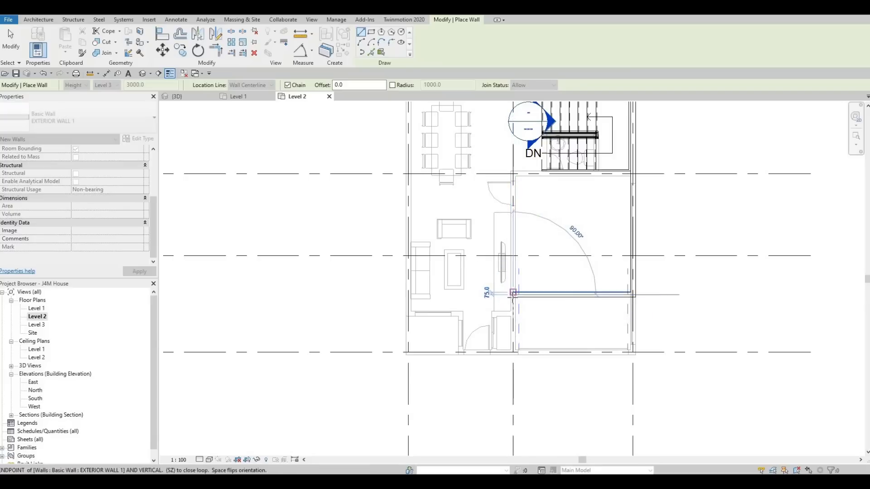
Step: Continue the exterior wall chain down grid 2 to grid E and around the underlaid entry recess to grid 1
scroll(514, 294, "down", 3)
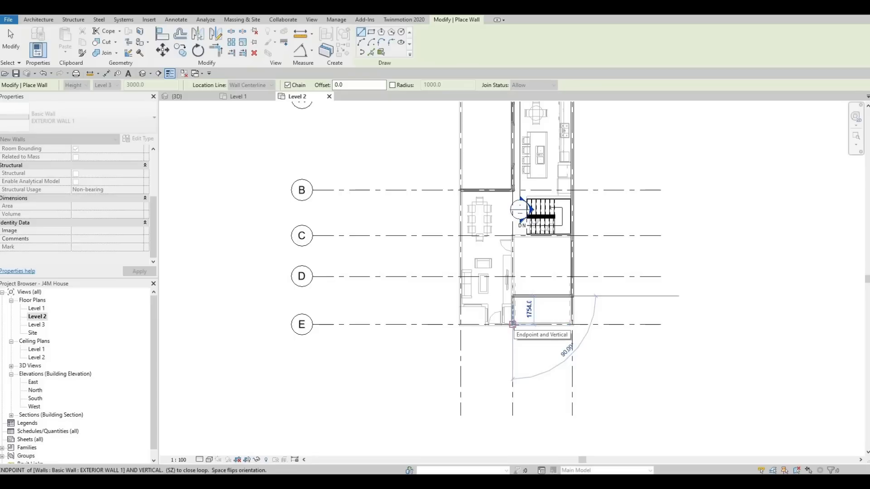
left_click(513, 324)
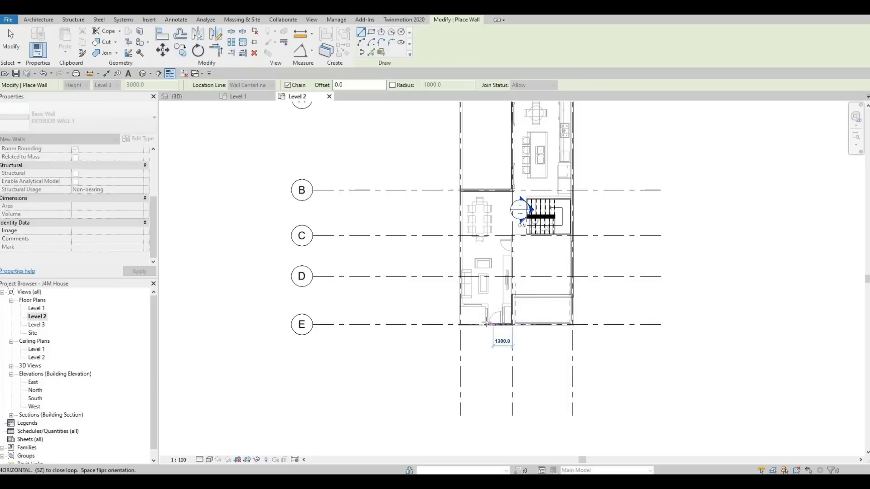
scroll(487, 324, "up", 5)
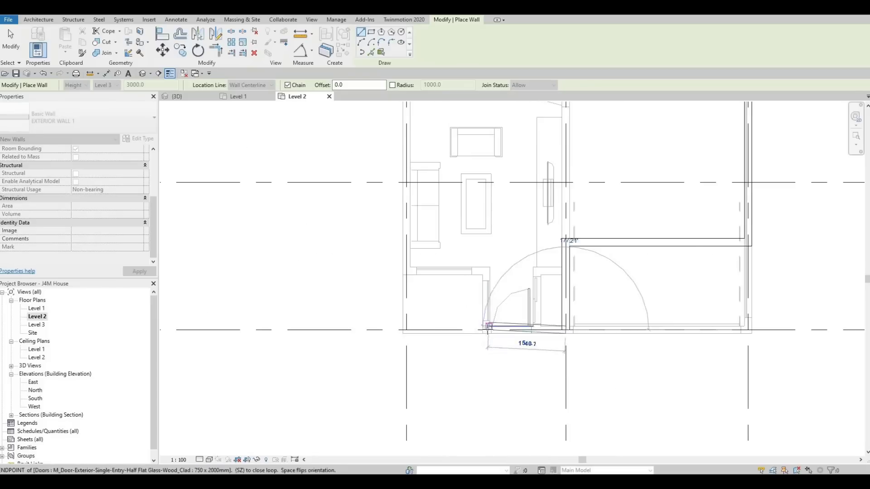
left_click(492, 308)
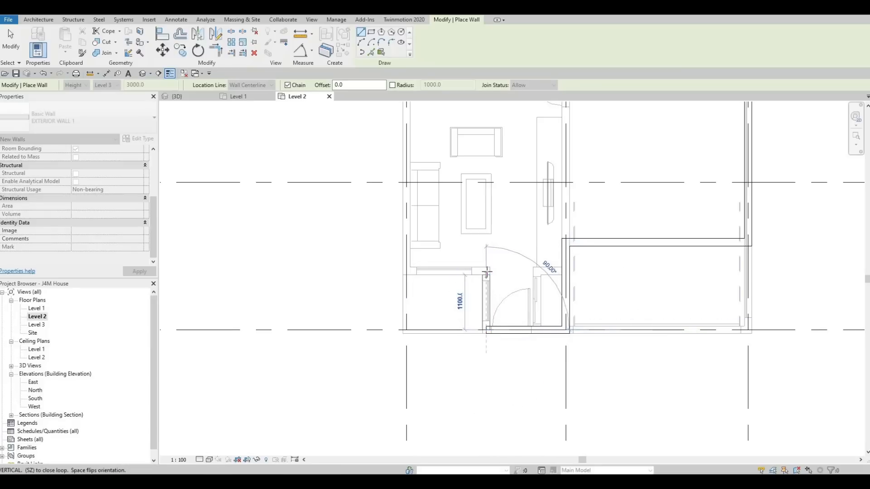
left_click(443, 271)
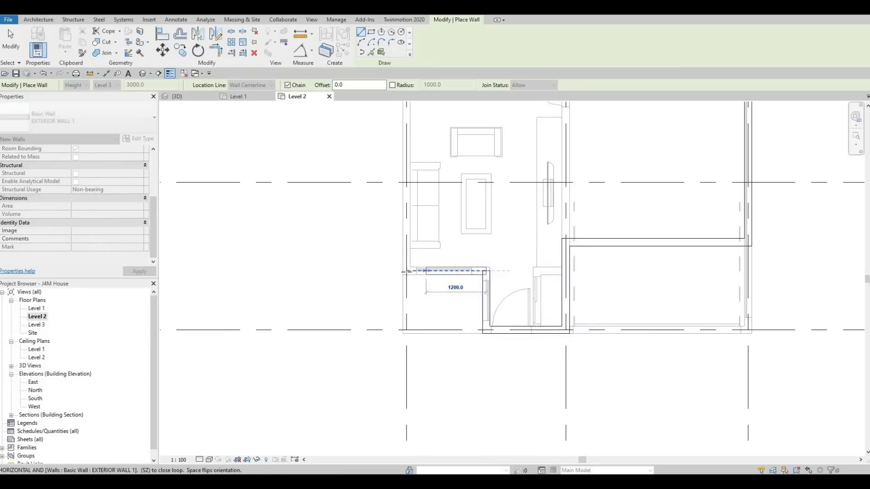
left_click(407, 271)
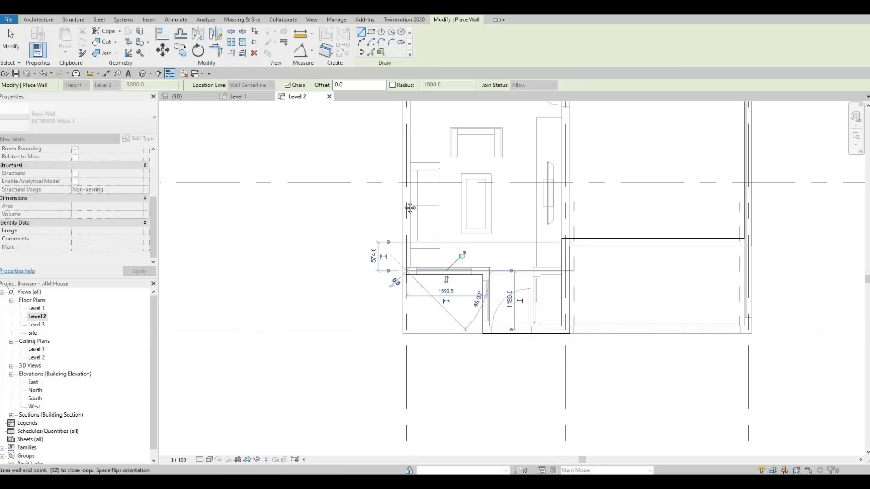
Step: Close the exterior wall loop by running the last segment up grid 1 to grid B, and end the Wall command
scroll(399, 217, "down", 4)
middle_click_drag(403, 207, 405, 286)
scroll(405, 287, "down", 1)
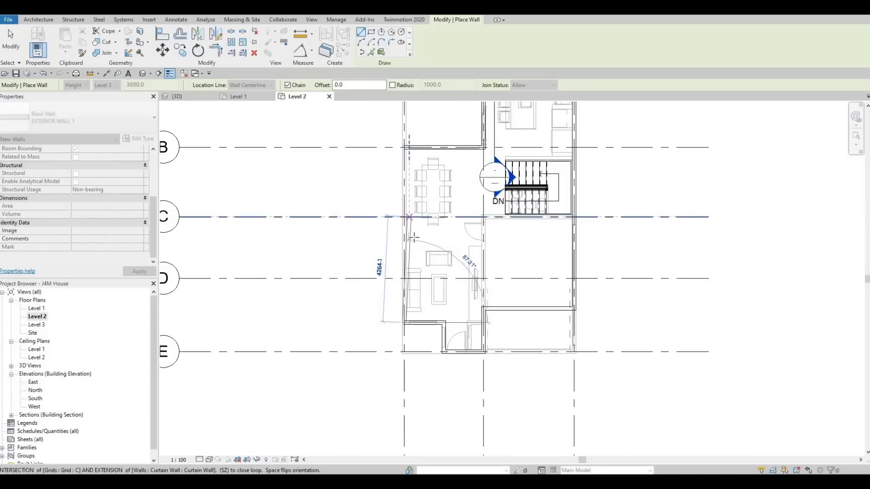
middle_click_drag(404, 175, 409, 216)
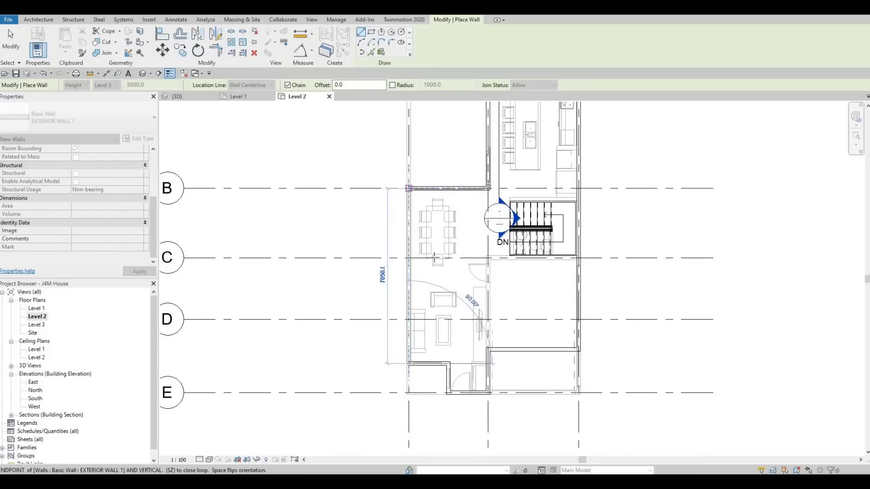
left_click(409, 189)
key("Escape")
key("Escape")
key("Escape")
scroll(490, 304, "down", 2)
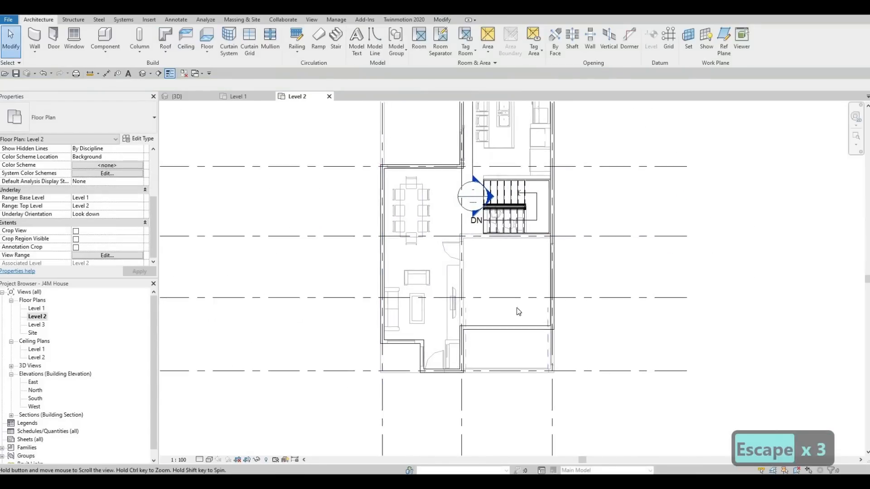
Step: Create a wall similar to the INTERIOR WALL 1 on grid C, running horizontally along the grid B side of the stairs from the grid 3 wall to the stair opening's edge
middle_click_drag(509, 288, 476, 307)
scroll(478, 308, "down", 1)
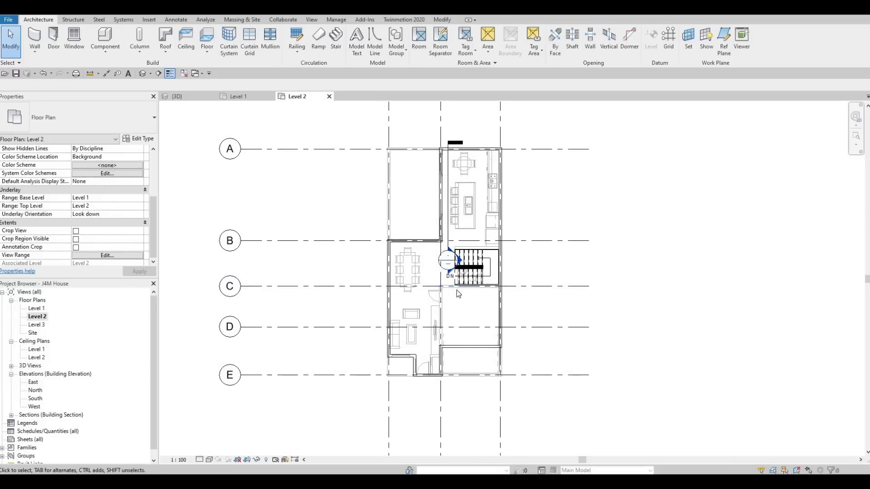
scroll(452, 291, "up", 2)
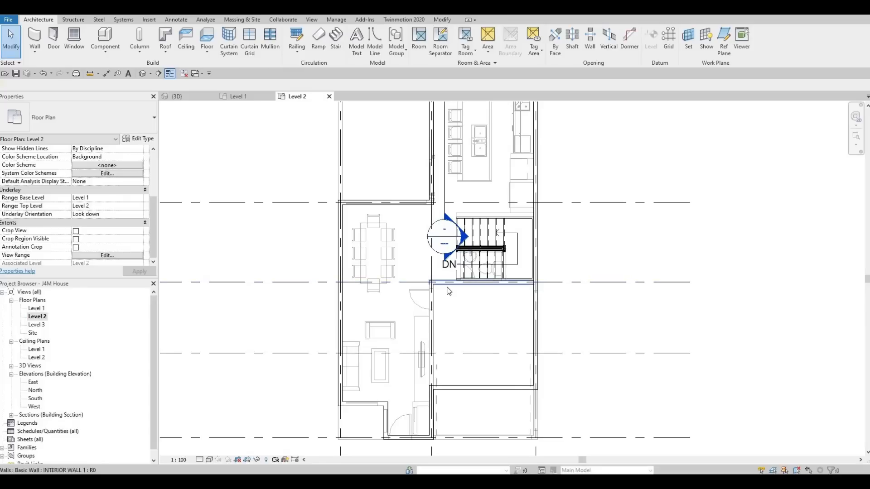
left_click(449, 291)
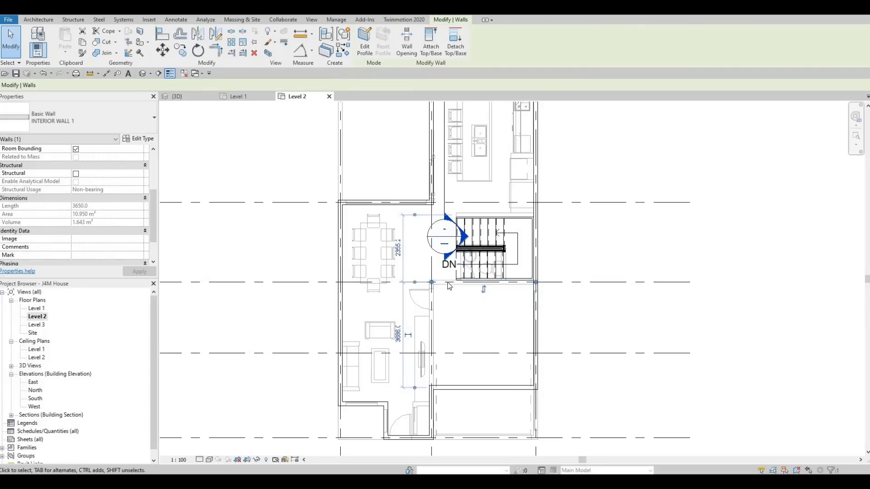
key("c")
key("s")
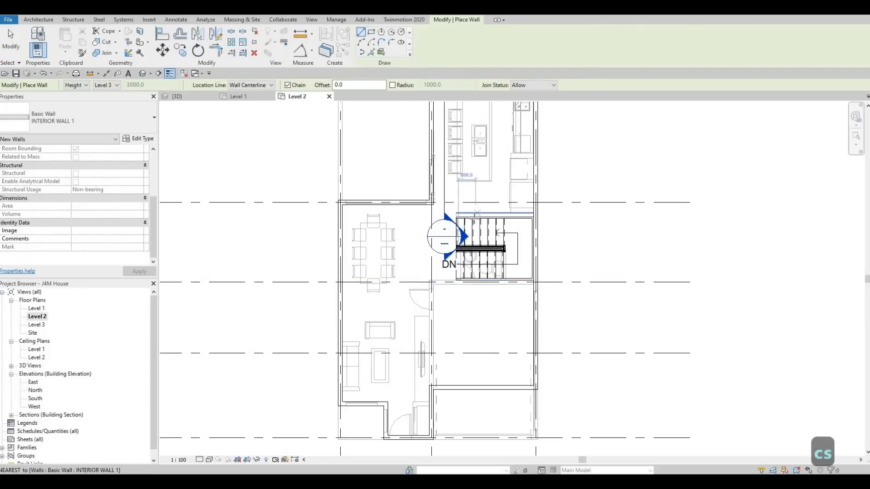
middle_click_drag(485, 251, 485, 282)
scroll(469, 238, "down", 1)
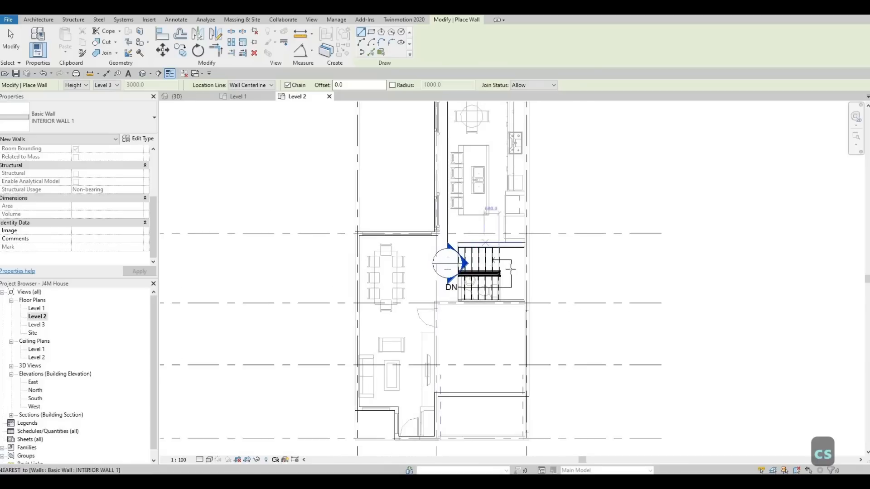
middle_click_drag(519, 239, 514, 268)
scroll(514, 268, "up", 2)
scroll(518, 273, "up", 2)
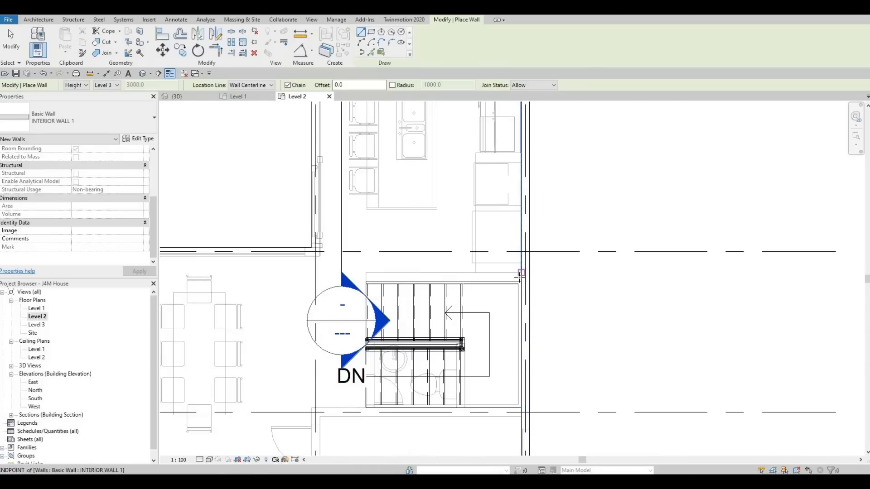
left_click(453, 278)
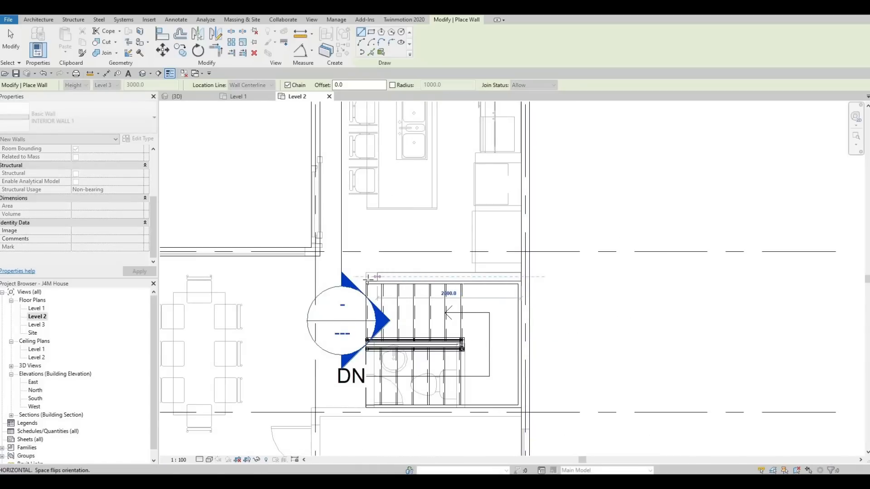
key("Escape")
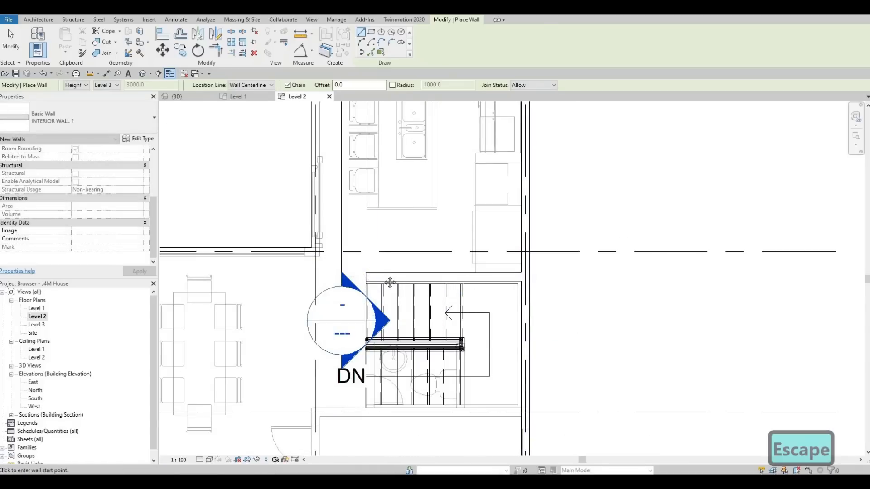
Step: Draw another INTERIOR WALL 1 horizontally from the grid 2 wall to the grid 3 wall, between grids A and B across the underlaid kitchen island
scroll(446, 269, "down", 3)
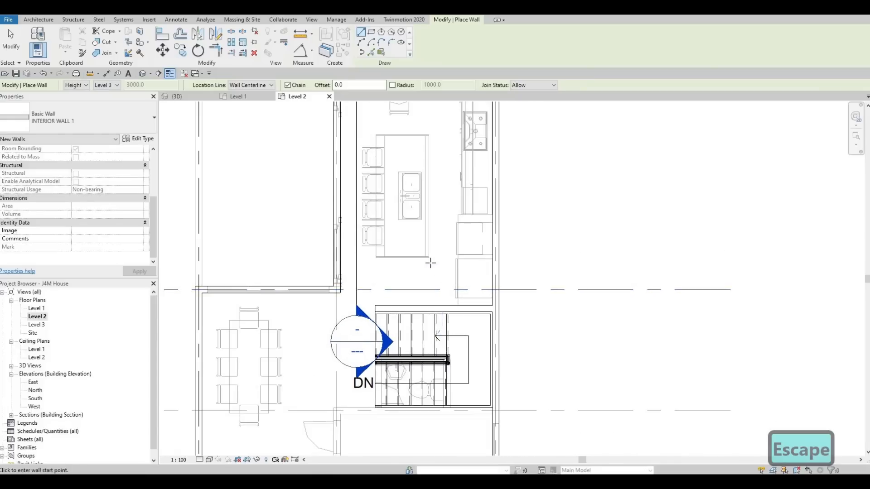
middle_click_drag(421, 260, 421, 268)
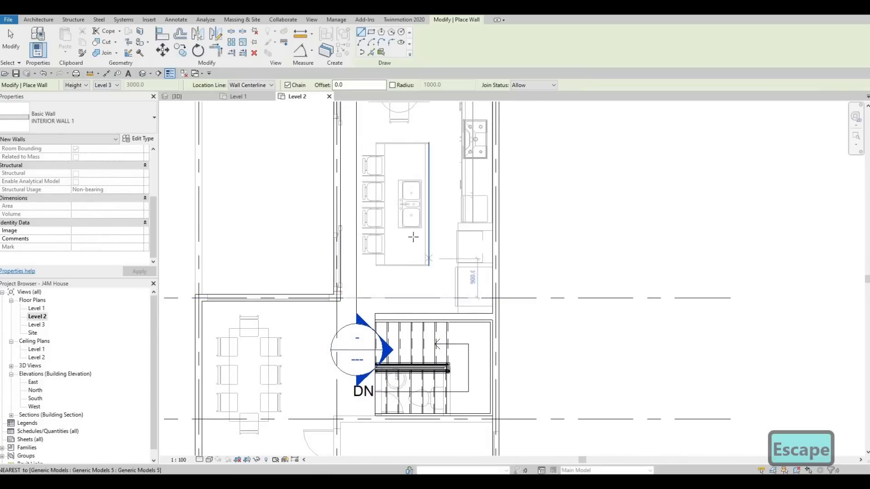
scroll(340, 229, "up", 1)
left_click(337, 228)
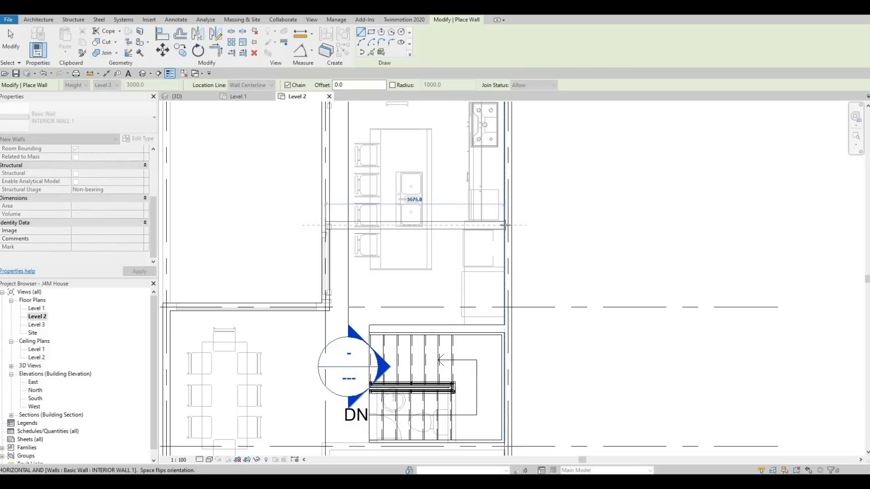
left_click(508, 225)
key("Escape")
key("Escape")
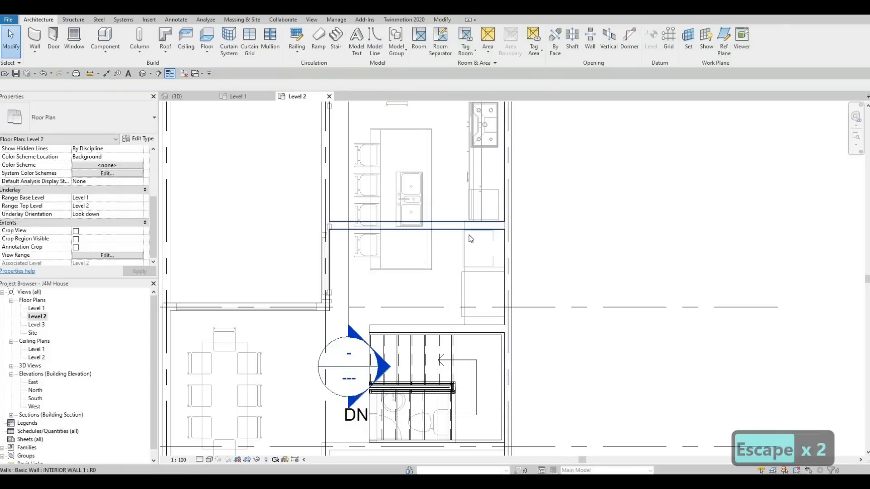
Step: Set the distance between the new horizontal interior wall and the wall beside the stairs to 1900 mm
left_click(450, 229)
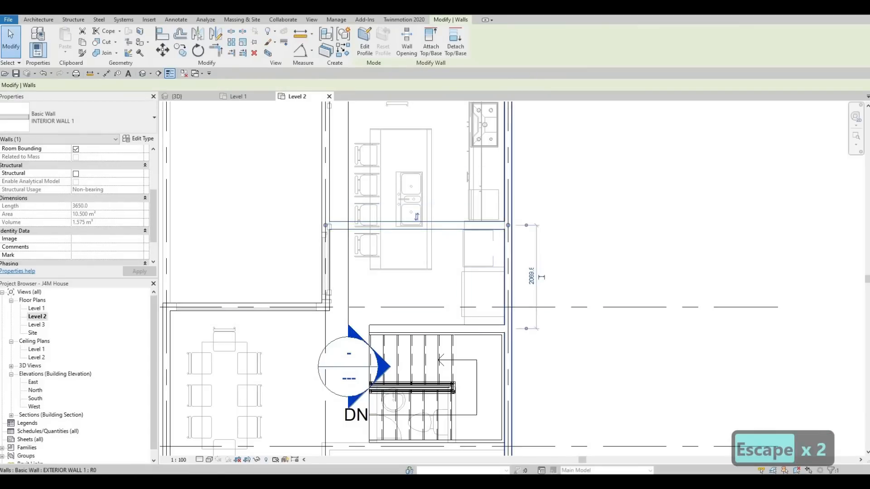
left_click(531, 277)
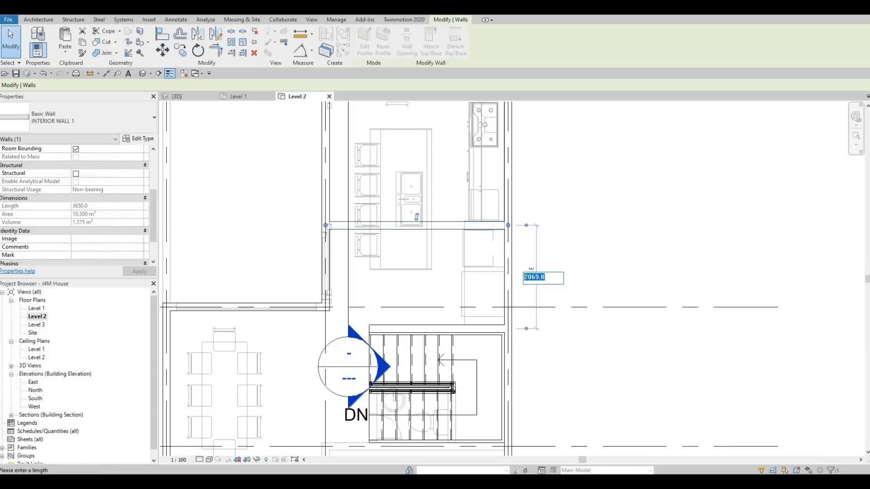
key("Return")
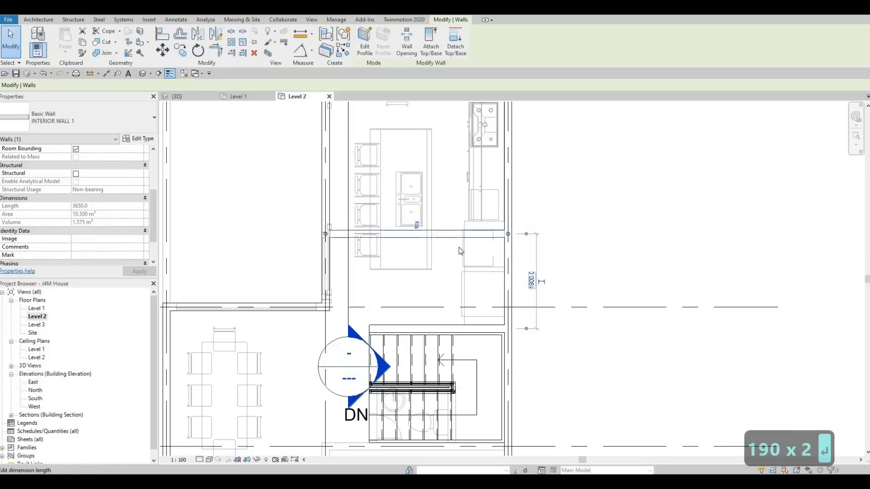
key("Escape")
key("Escape")
Step: Create a similar interior wall running vertically from the new horizontal wall down to the wall beside the stairs
left_click(443, 249)
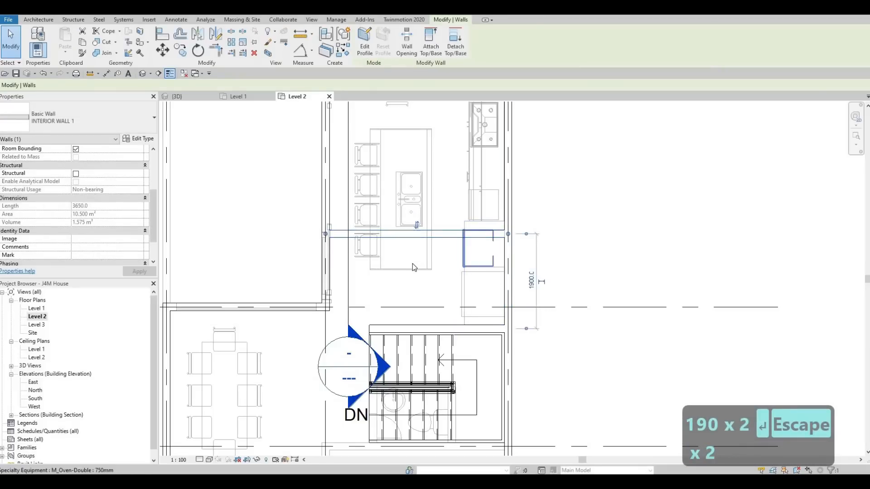
key("c")
key("s")
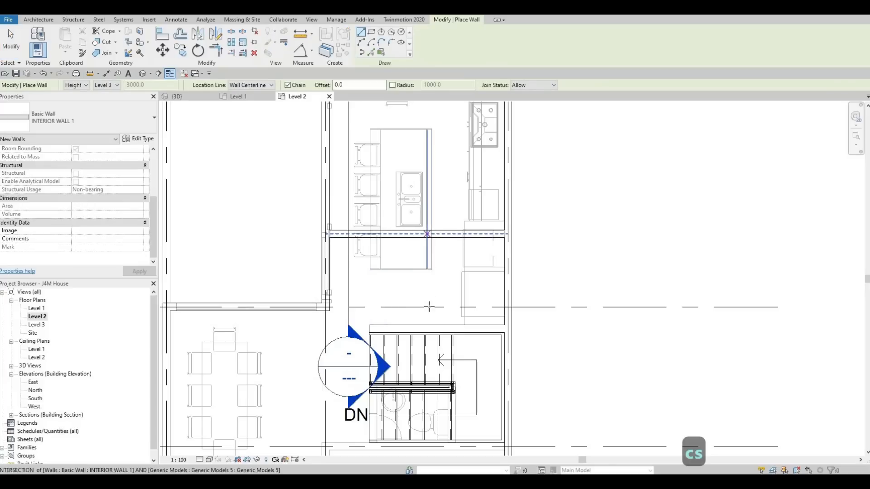
left_click(426, 235)
left_click(427, 325)
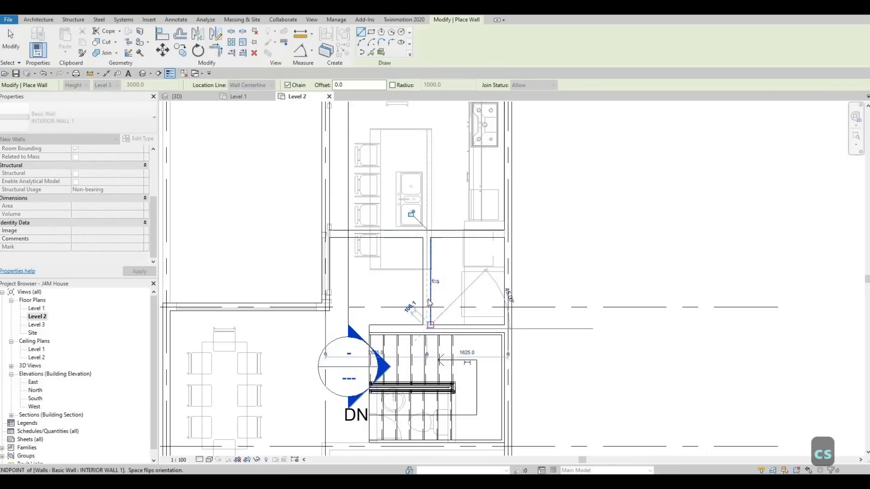
key("Escape")
key("Escape")
Step: Set the vertical partition's distance from the grid 3 exterior wall to 1500 mm and deselect it
left_click(429, 297)
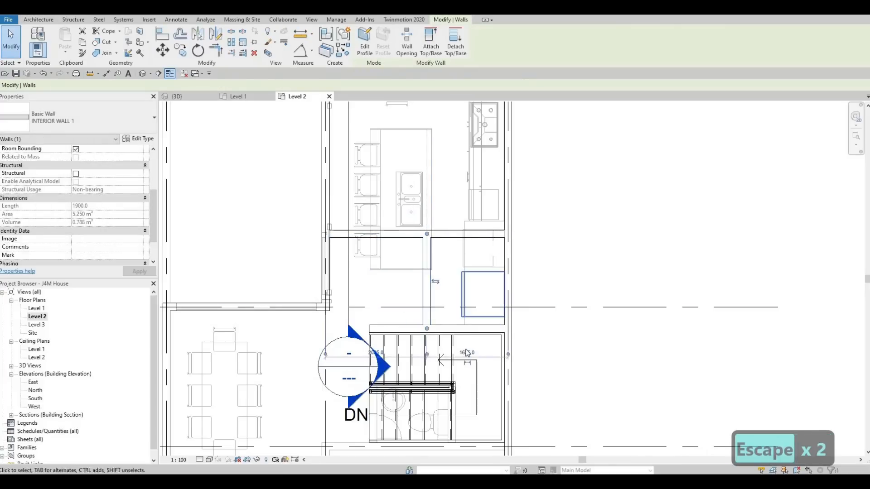
left_click(467, 353)
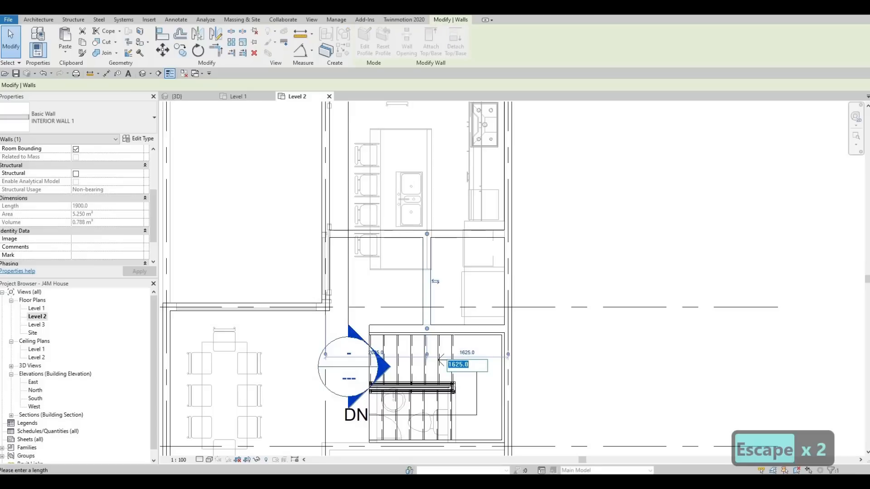
type("1500")
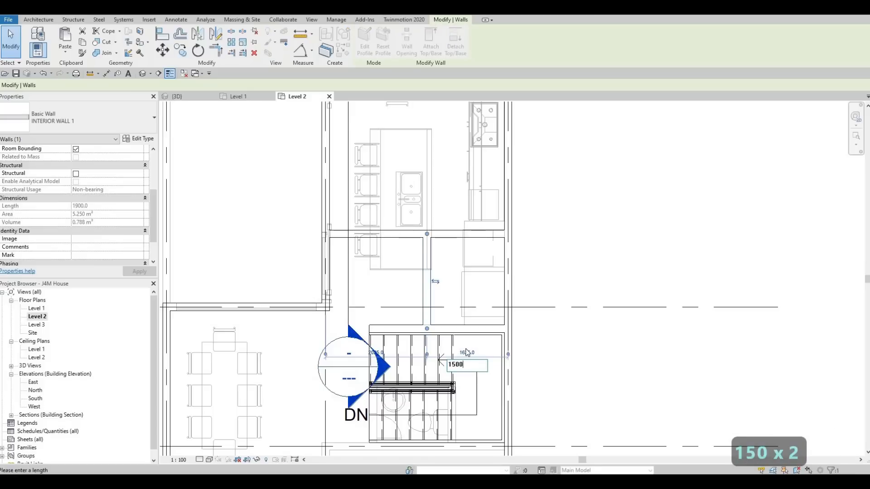
key("Return")
key("Escape")
key("Escape")
key("Escape")
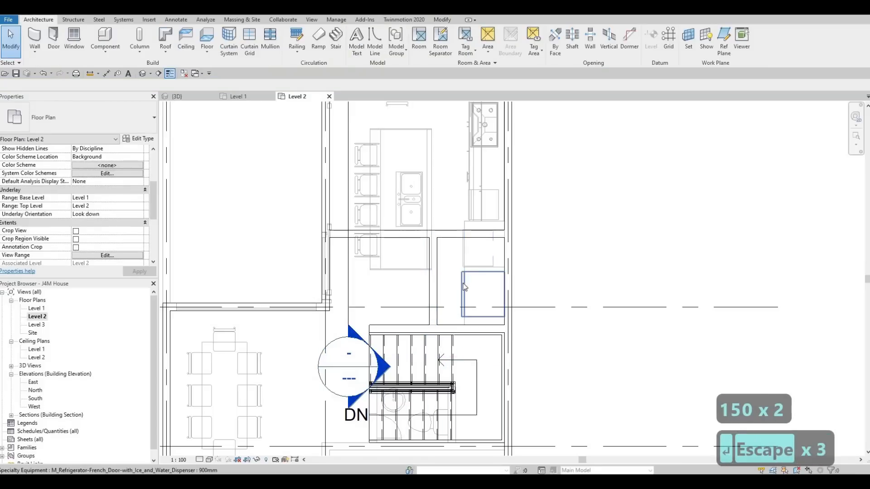
scroll(467, 273, "down", 3)
scroll(472, 274, "down", 3)
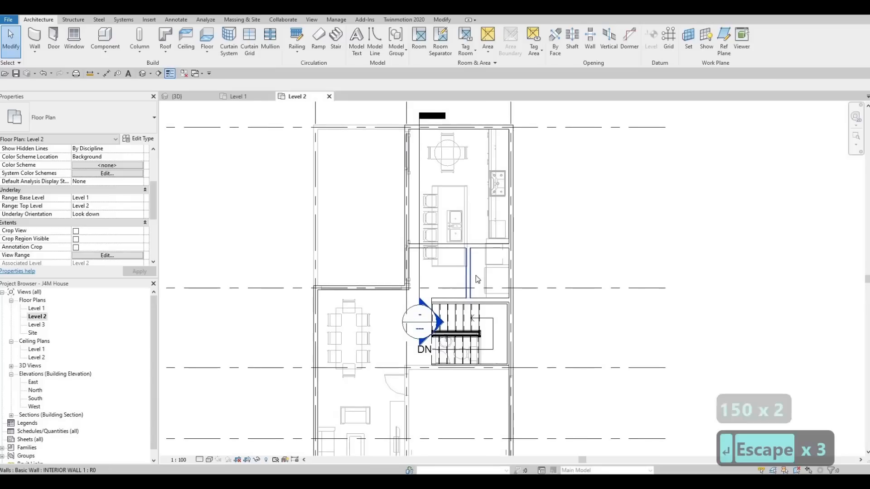
scroll(485, 276, "up", 3)
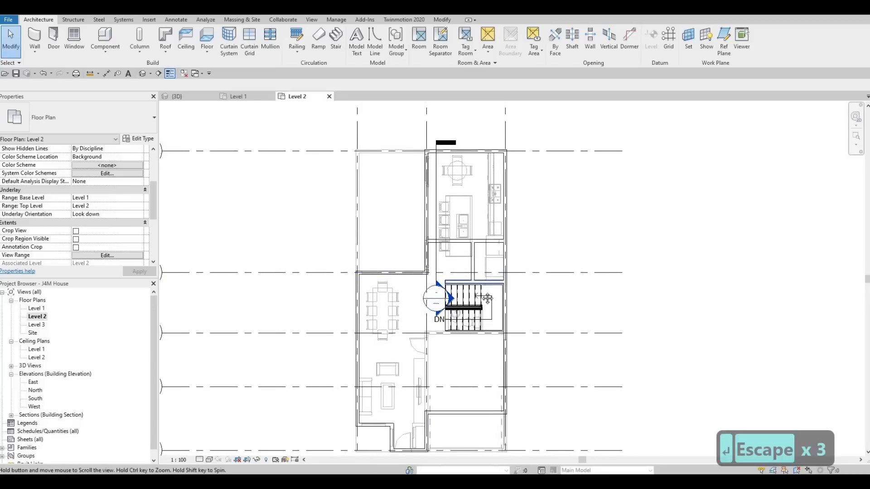
scroll(495, 268, "down", 2)
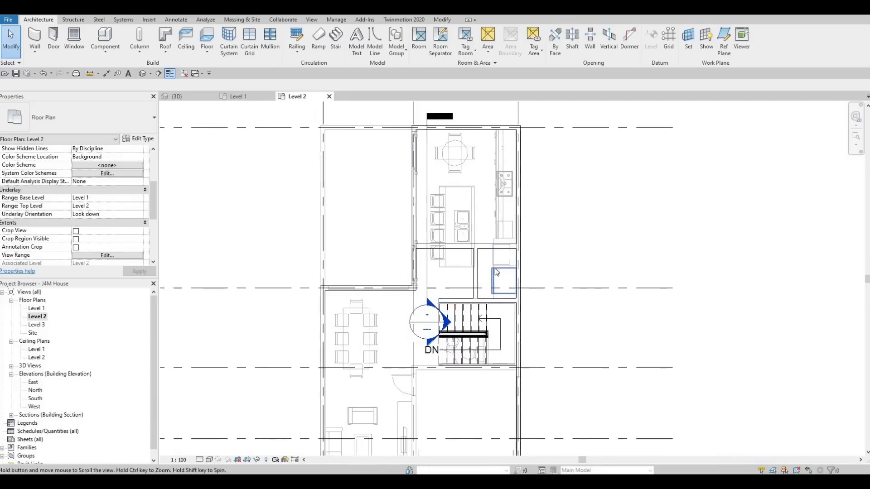
key("Escape")
key("Escape")
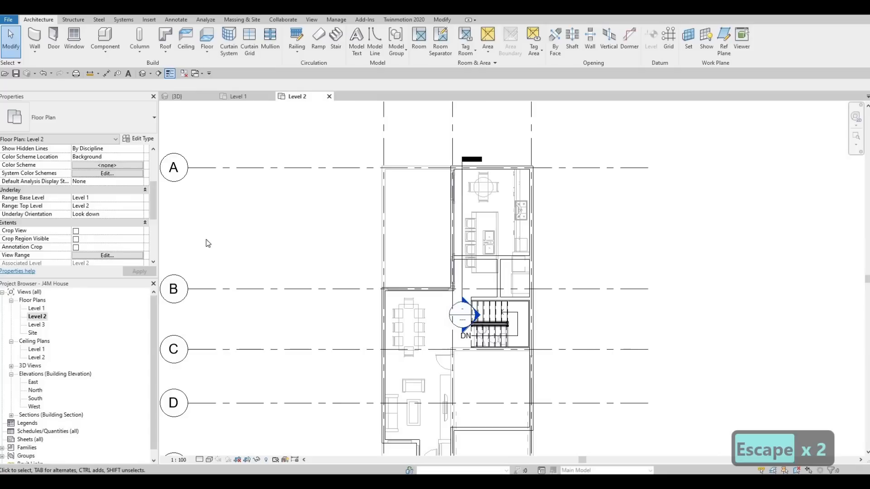
Step: Create a similar interior wall running vertically from the grid 2 side end of the wall above the stairs up to the horizontal partition
middle_click_drag(467, 258, 485, 209)
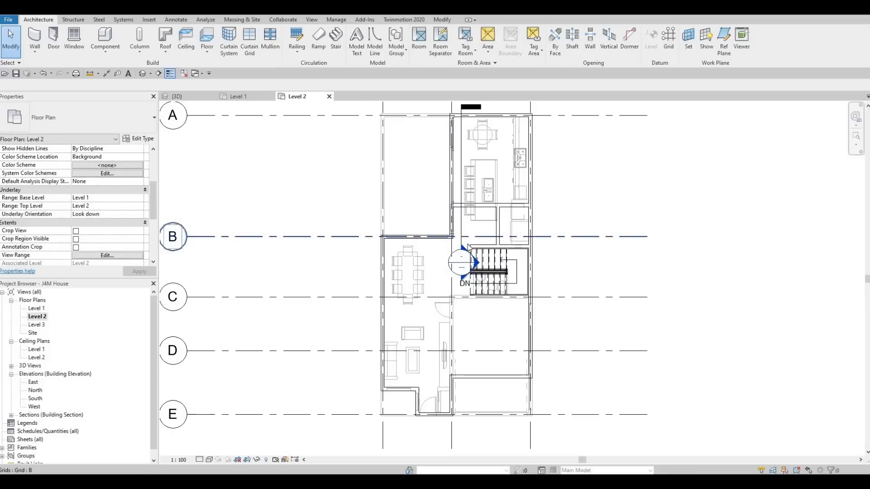
middle_click_drag(474, 247, 478, 249)
scroll(491, 229, "up", 3)
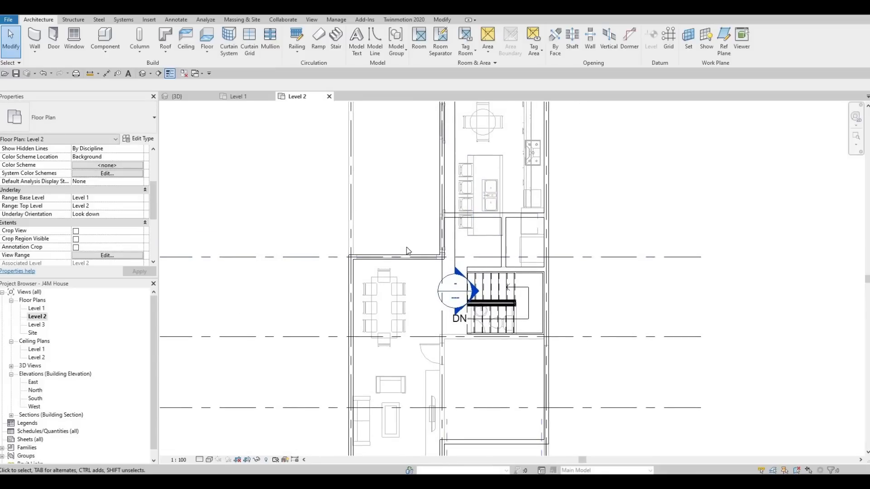
left_click(474, 274)
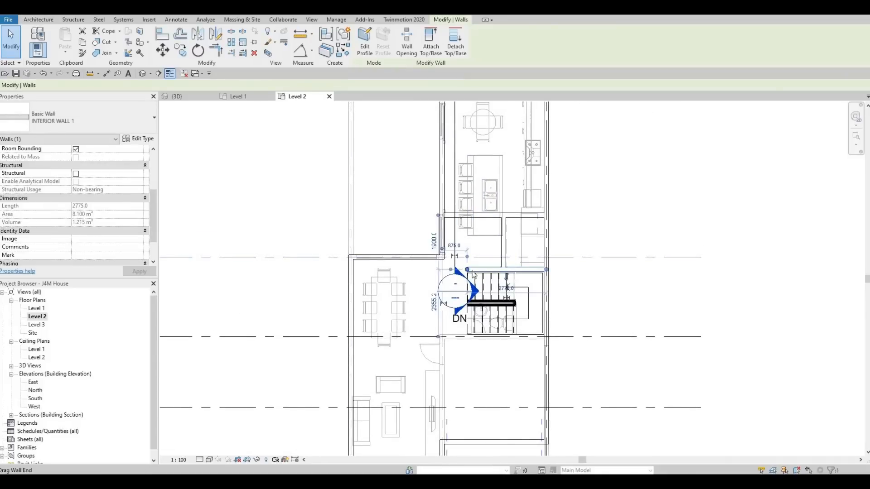
key("w")
key("a")
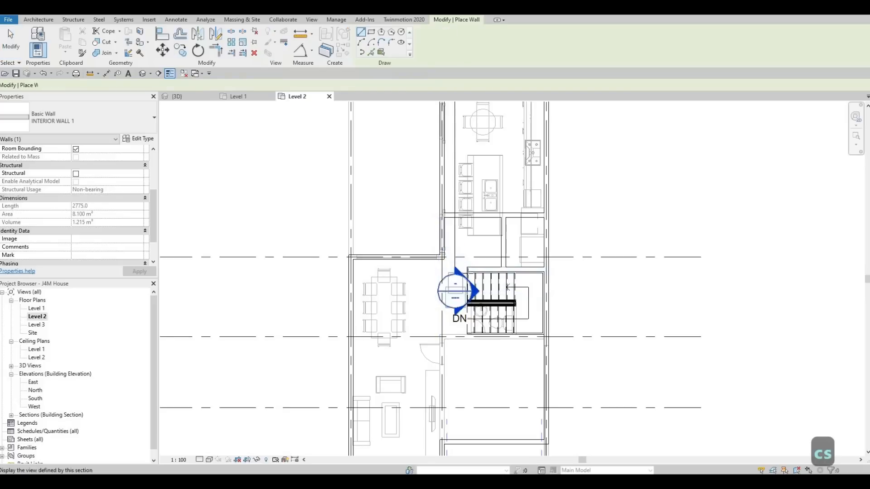
scroll(471, 272, "up", 2)
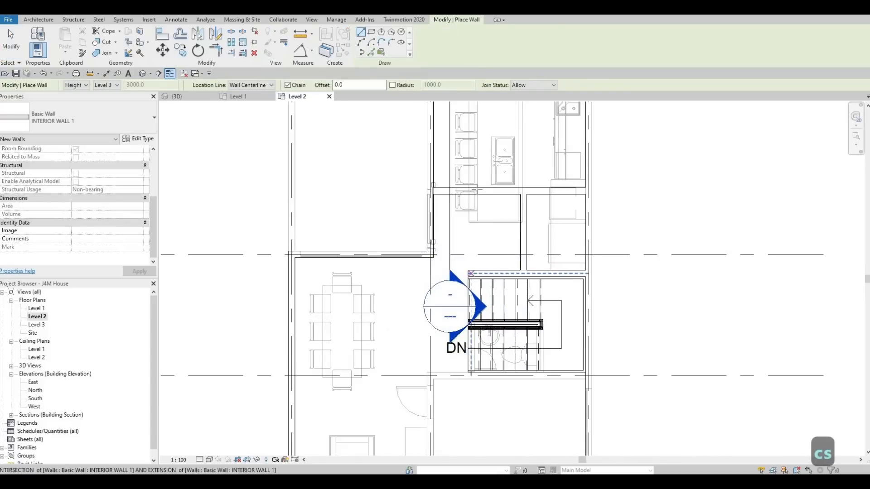
left_click(471, 274)
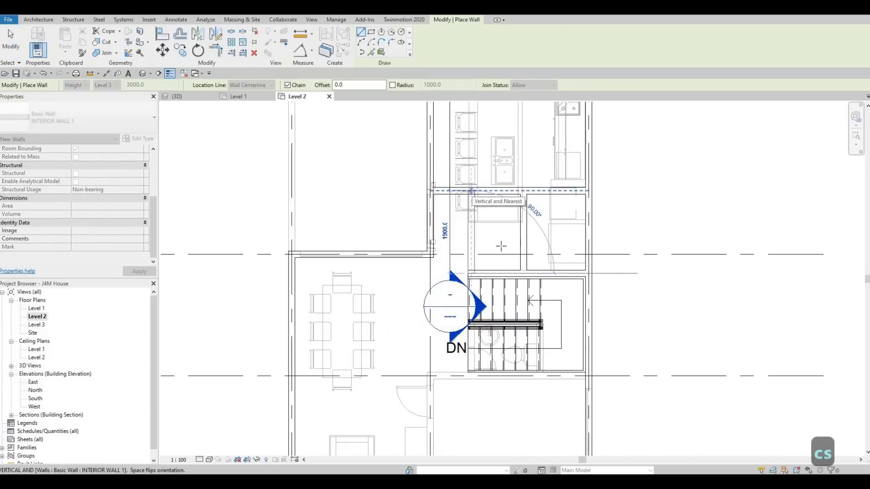
key("Escape")
key("Escape")
scroll(504, 222, "down", 2)
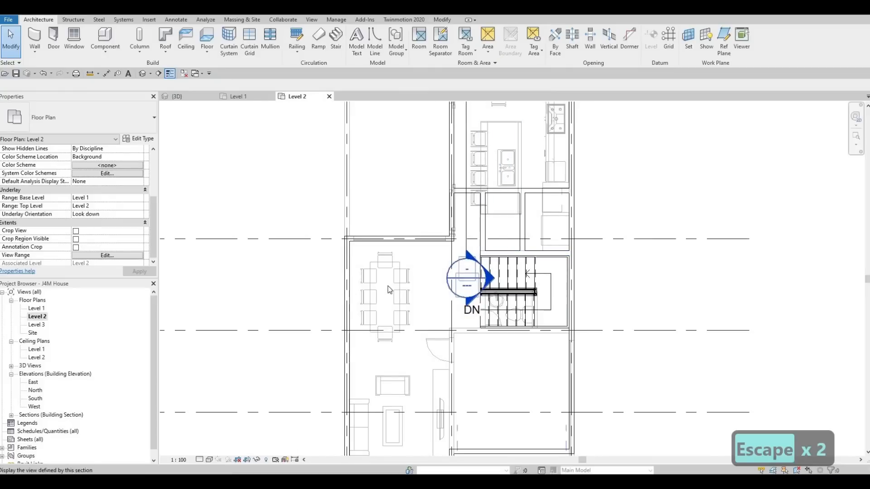
left_click(500, 190)
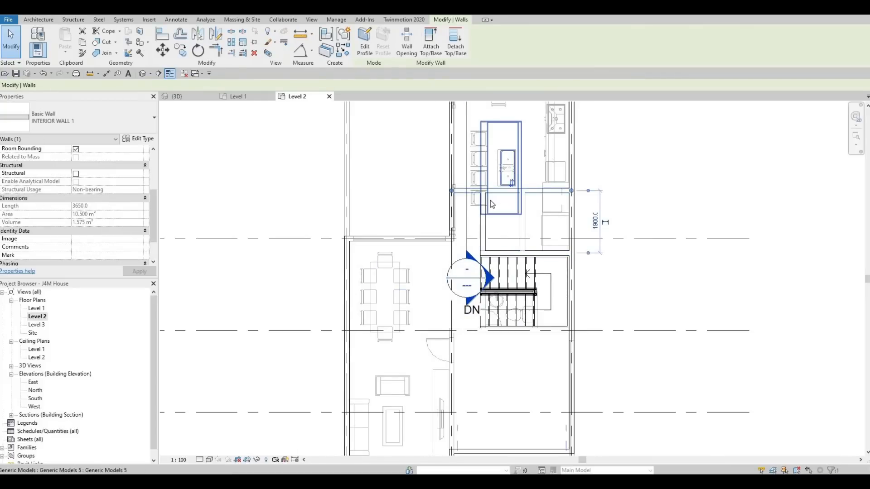
key("c")
key("Escape")
key("Escape")
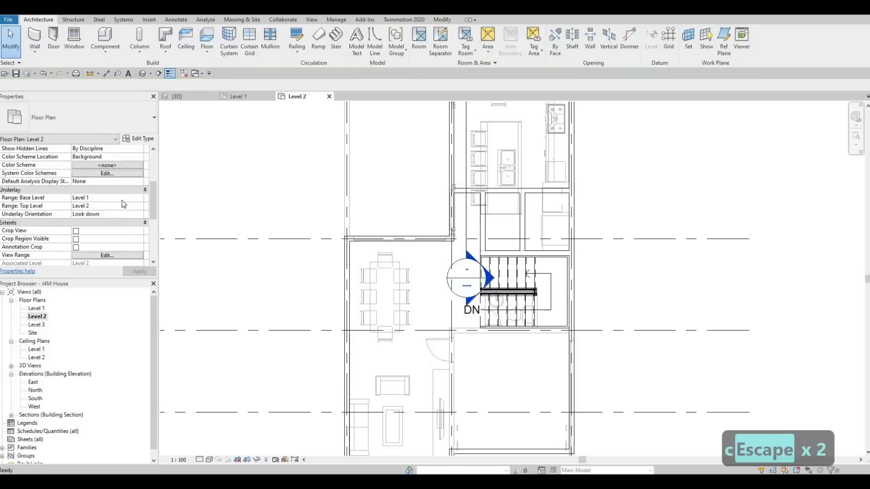
Step: Set the Level 2 plan's underlay base level to None and apply it
left_click(90, 198)
left_click(140, 198)
left_click(79, 206)
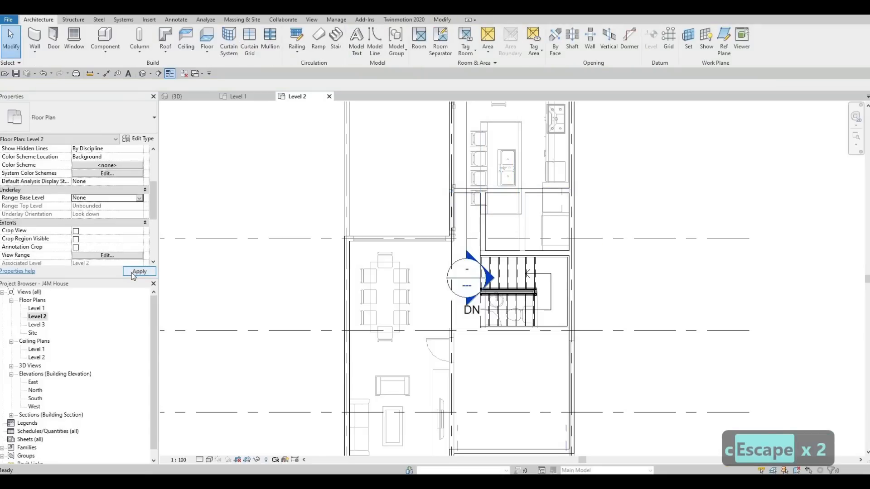
left_click(136, 272)
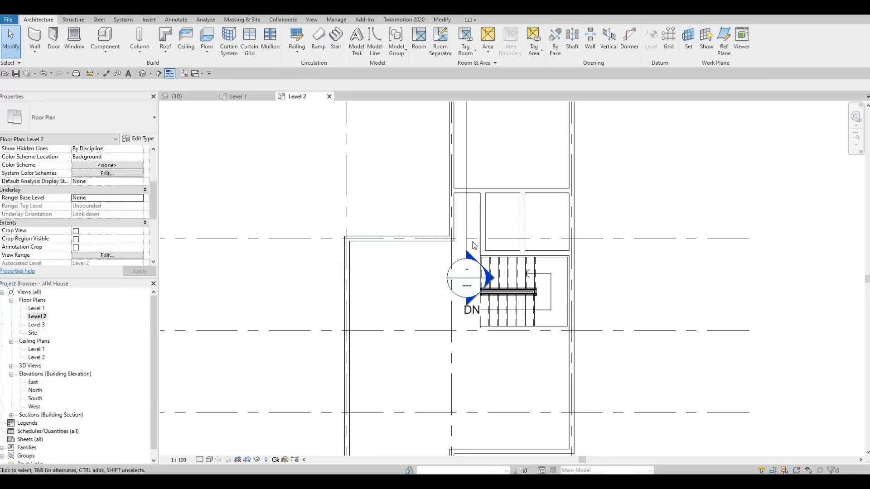
key("Escape")
key("Escape")
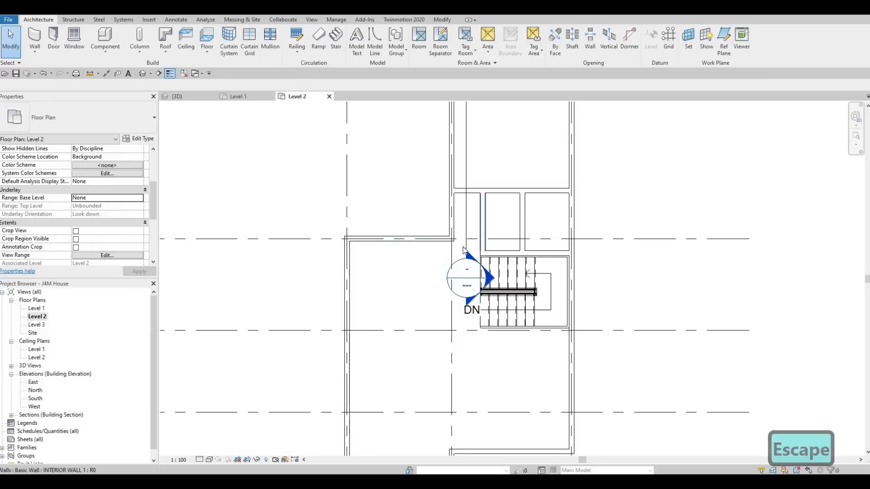
Step: Delete the Section 1 building section line crossing the plan beside the stairs and accept removing its view
scroll(442, 264, "down", 2)
left_click(438, 253)
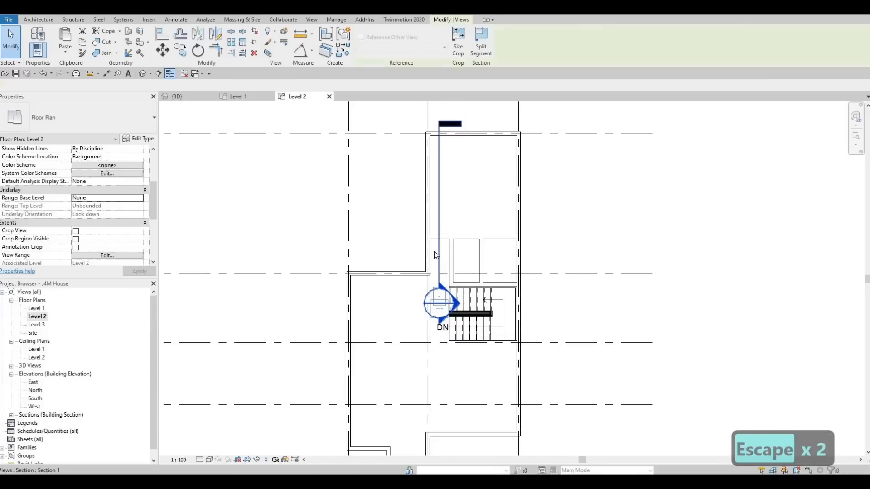
key("Delete")
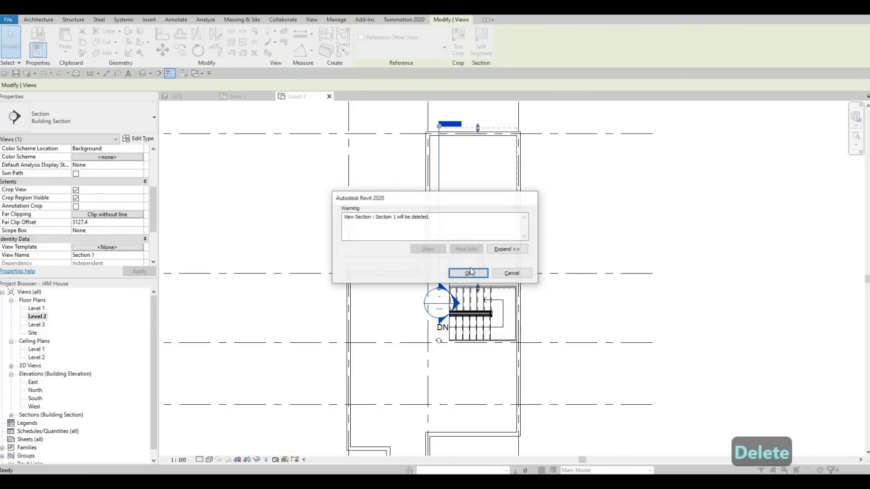
left_click(468, 273)
key("Escape")
key("Escape")
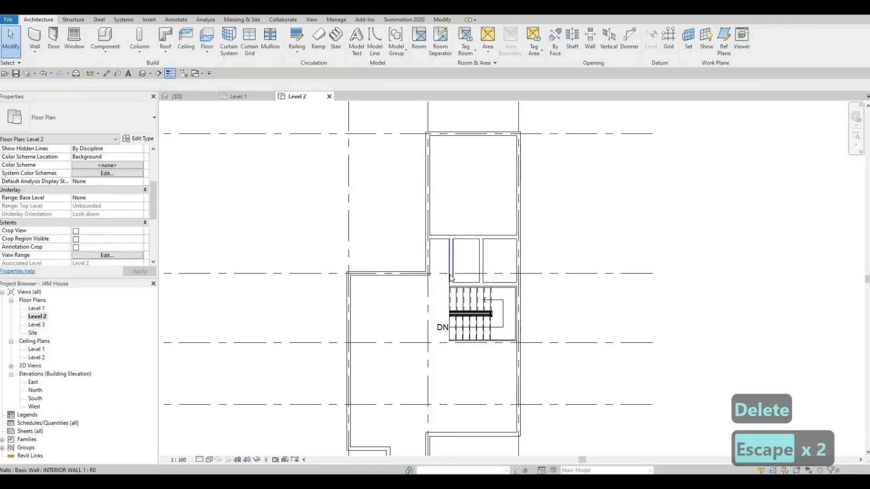
Step: Create a similar INTERIOR WALL 1 horizontally from the grid 1 exterior wall to grid 2, between grids B and C
left_click(451, 274)
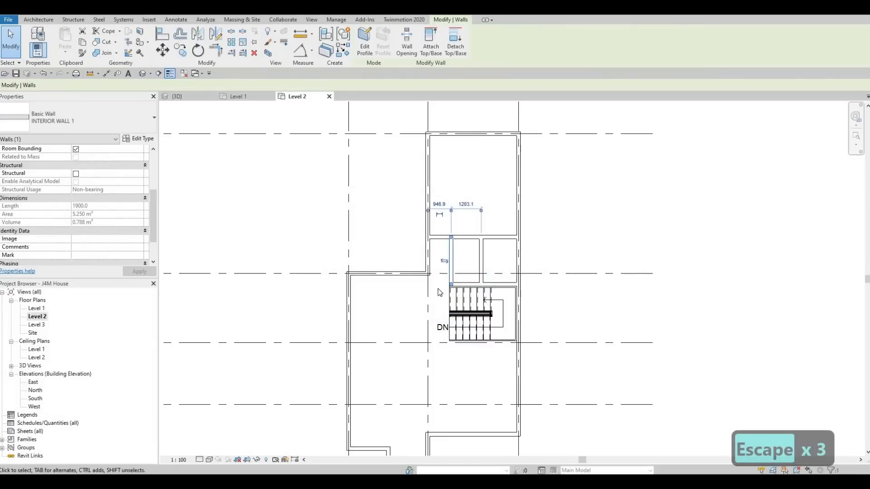
key("c")
key("s")
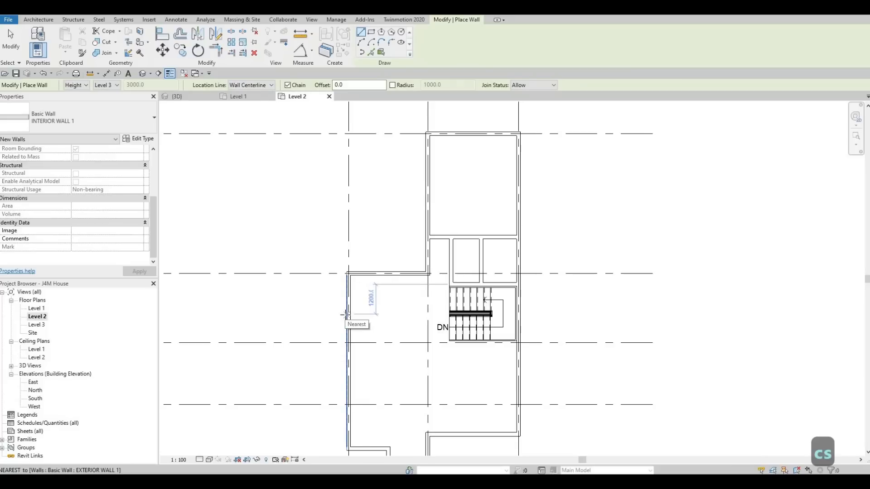
left_click(347, 314)
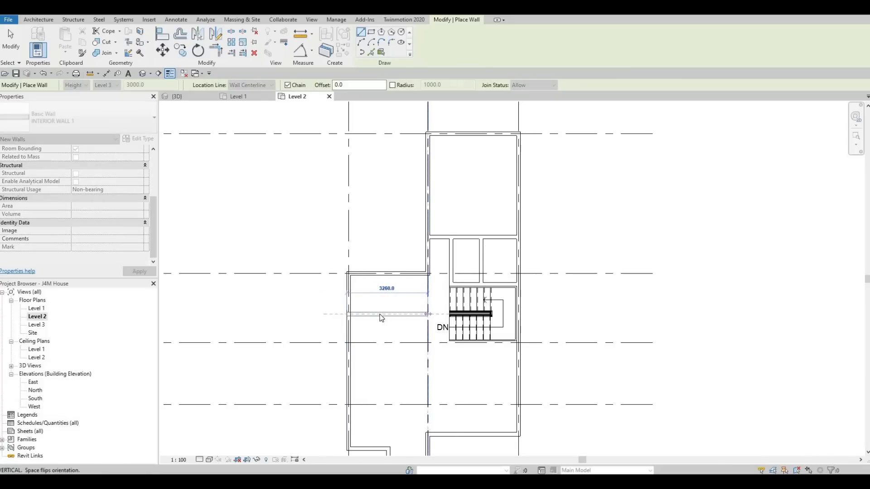
left_click(428, 313)
key("Escape")
key("Escape")
key("Escape")
Step: Set the new horizontal wall's distance from the exterior wall along grid B to 1500 mm
left_click(408, 314)
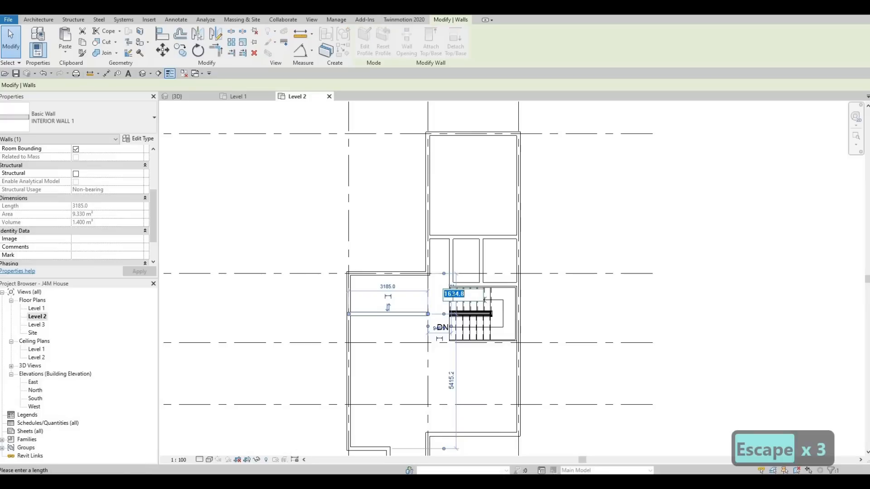
type("1500")
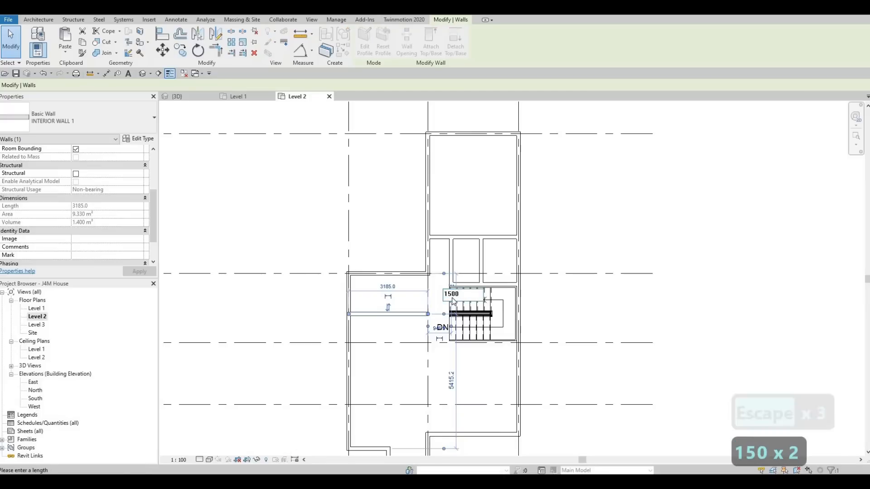
key("Return")
key("Escape")
key("Escape")
key("Escape")
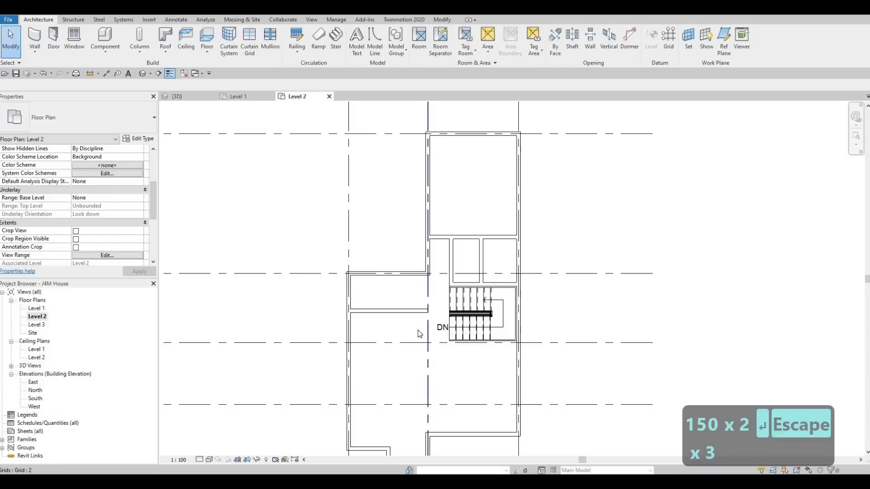
Step: Measure the gap between the new wall's free end at grid 2 and the edge of the stairs using an aligned dimension
scroll(413, 308, "up", 2)
key("Escape")
key("Escape")
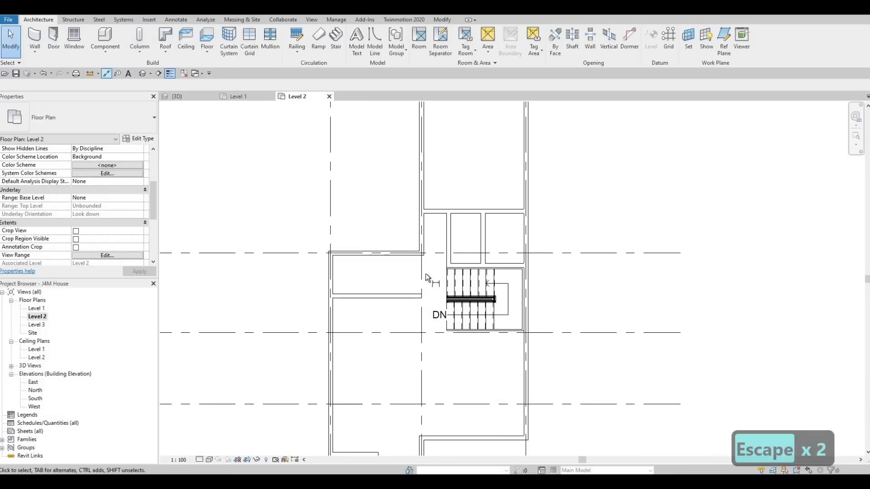
key("d")
key("i")
scroll(435, 299, "up", 1)
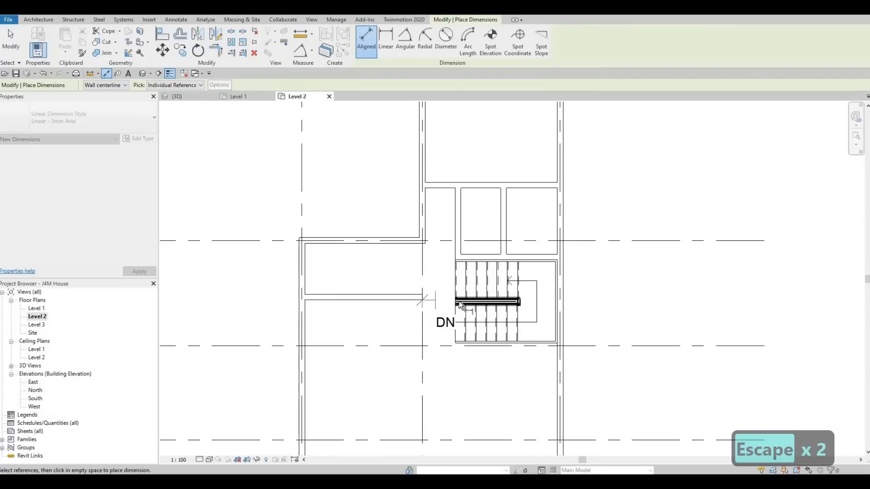
scroll(460, 304, "up", 1)
left_click(456, 298)
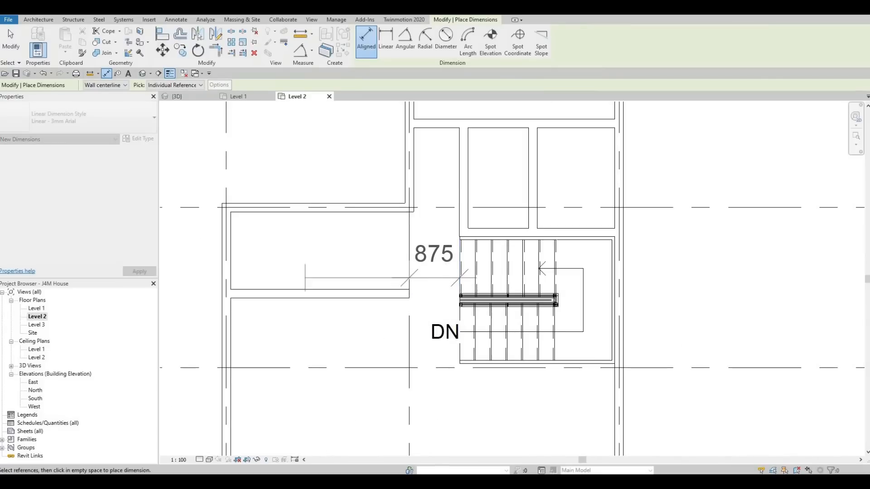
key("Escape")
scroll(446, 302, "down", 1)
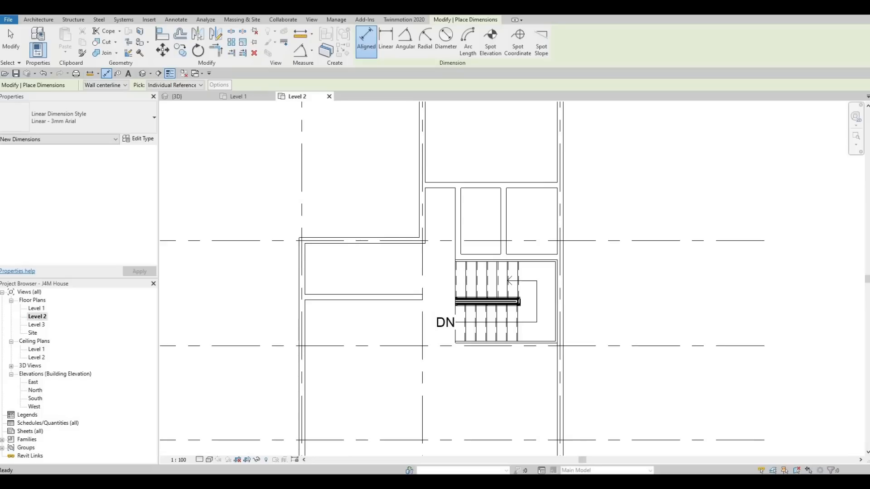
key("Escape")
key("Escape")
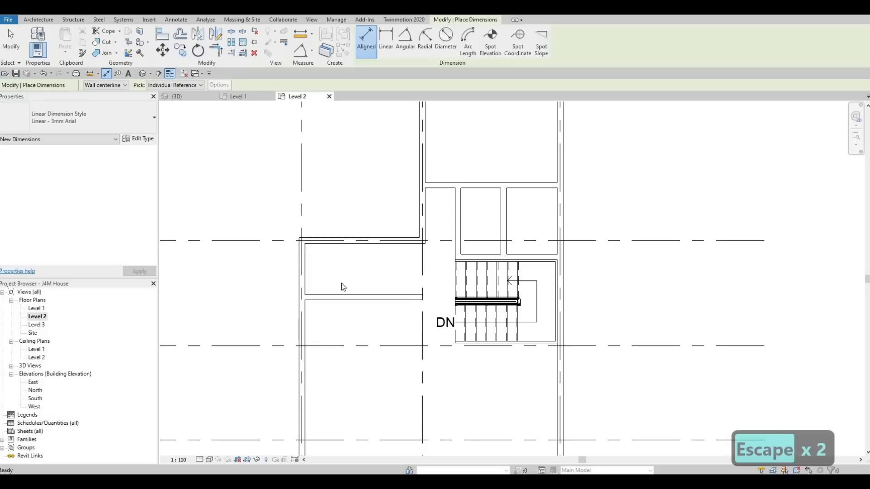
key("Escape")
key("Escape")
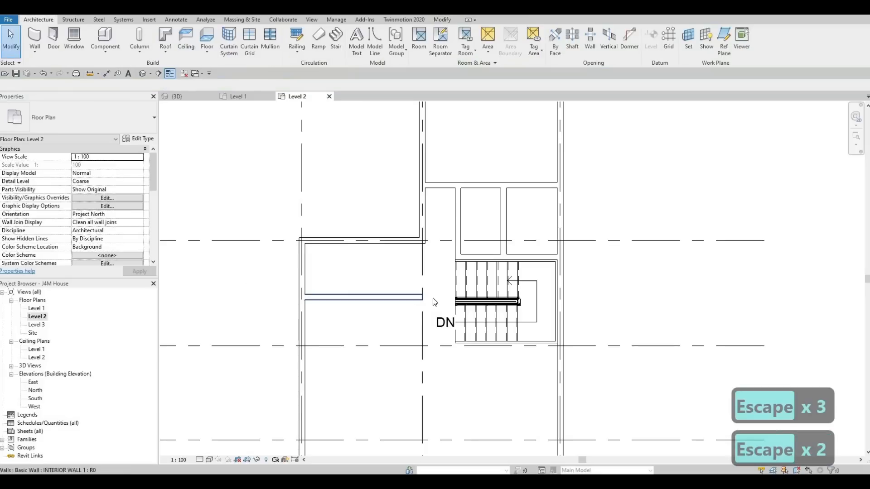
Step: Set the distance between the horizontal wall's free end and the edge of the stairs to 1000 mm
left_click(426, 298)
scroll(438, 323, "up", 2)
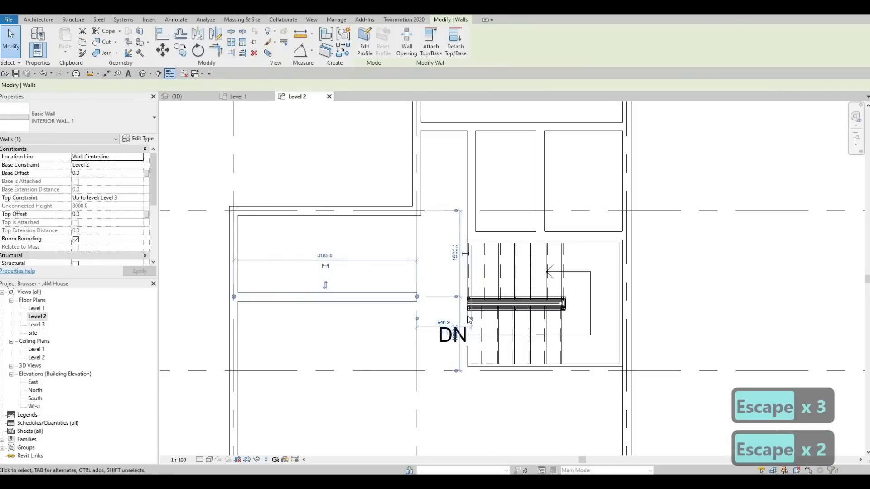
left_click_drag(468, 319, 439, 323)
left_click(437, 322)
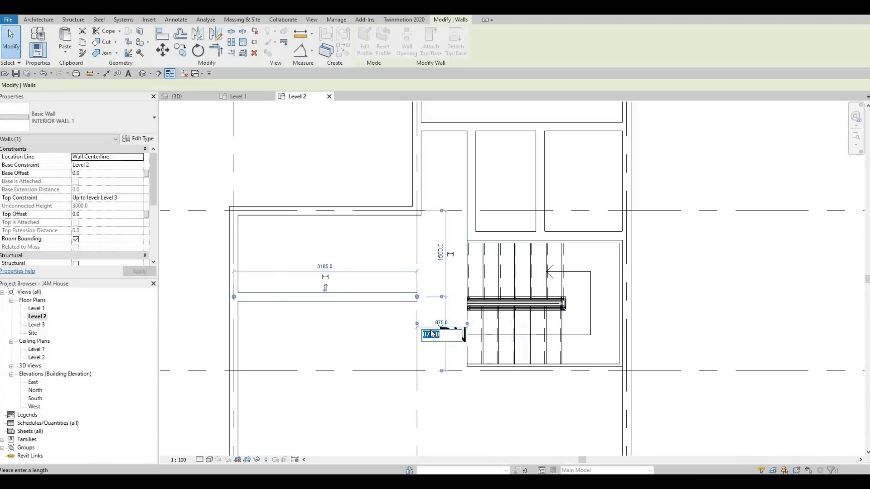
type("100")
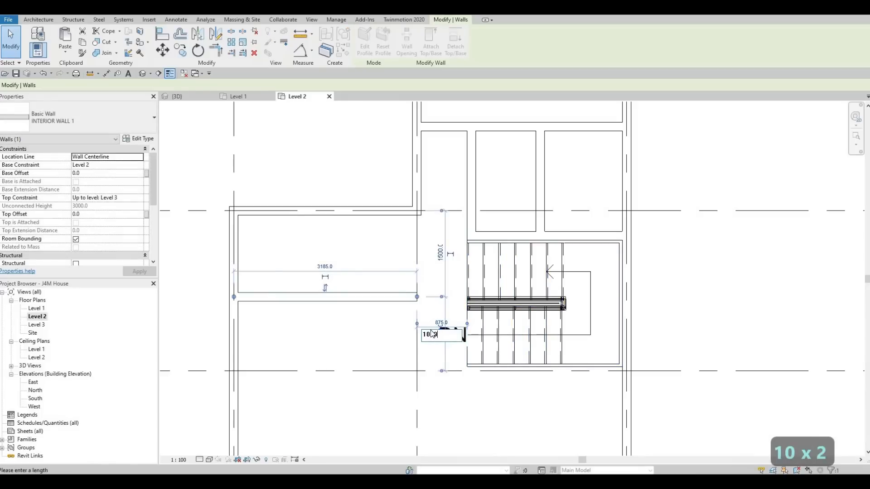
key("Return")
key("Escape")
key("Escape")
key("Escape")
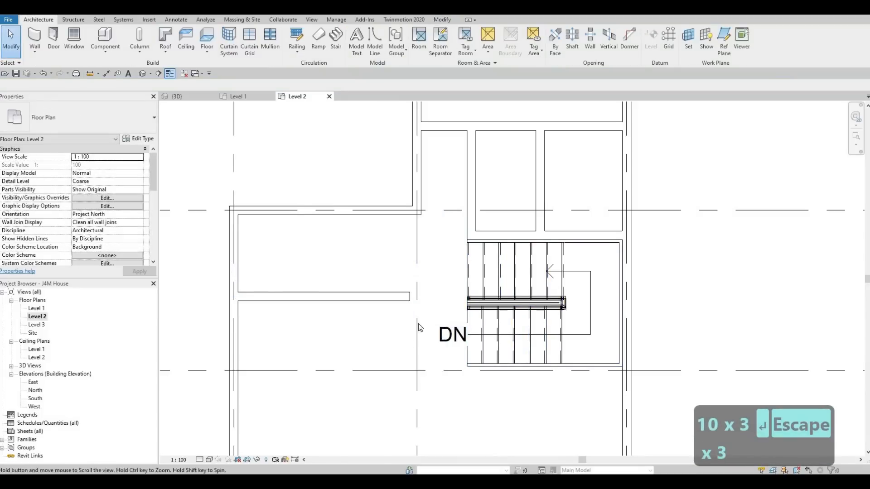
Step: Create a similar INTERIOR WALL 1 vertically from the horizontal partition's free end, about 4700 mm toward the exterior wall below grid D
scroll(304, 217, "down", 2)
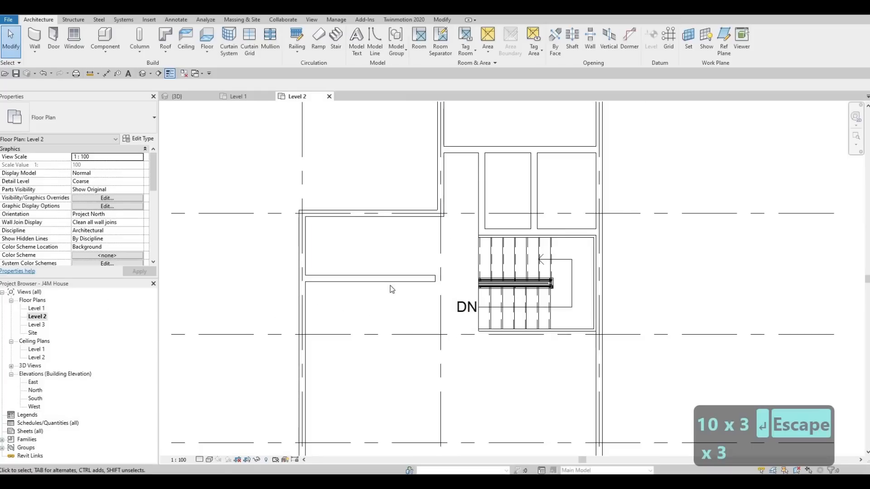
key("Escape")
key("Escape")
left_click(401, 280)
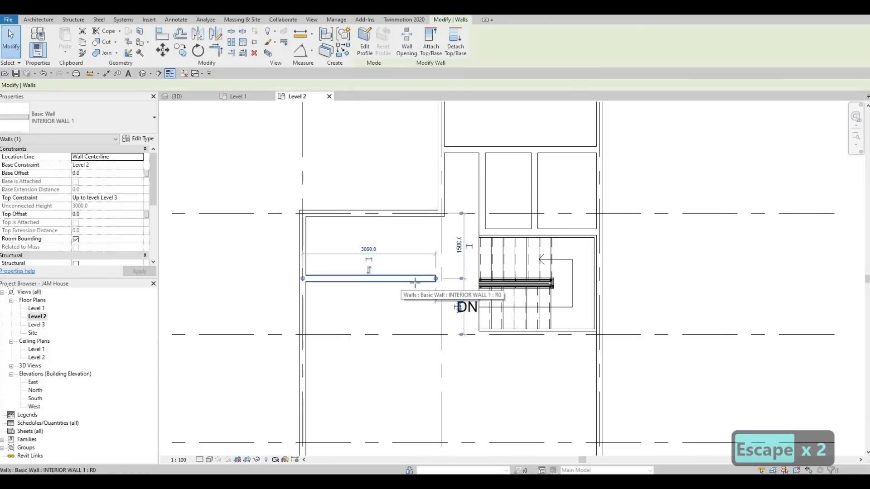
key("c")
key("s")
left_click(436, 279)
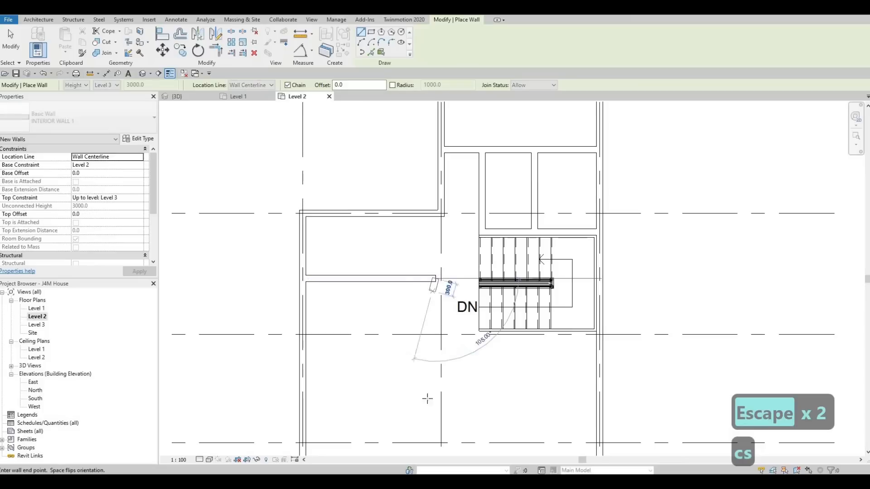
middle_click_drag(439, 385, 448, 305)
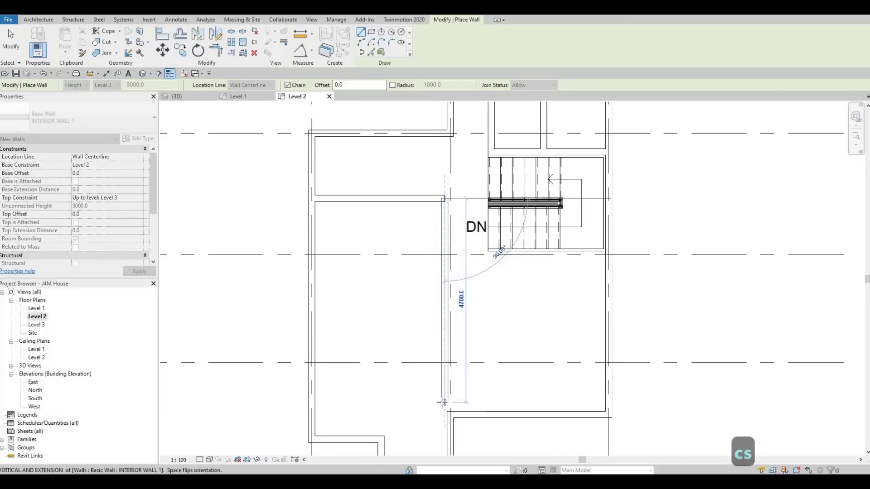
middle_click_drag(448, 379, 451, 339)
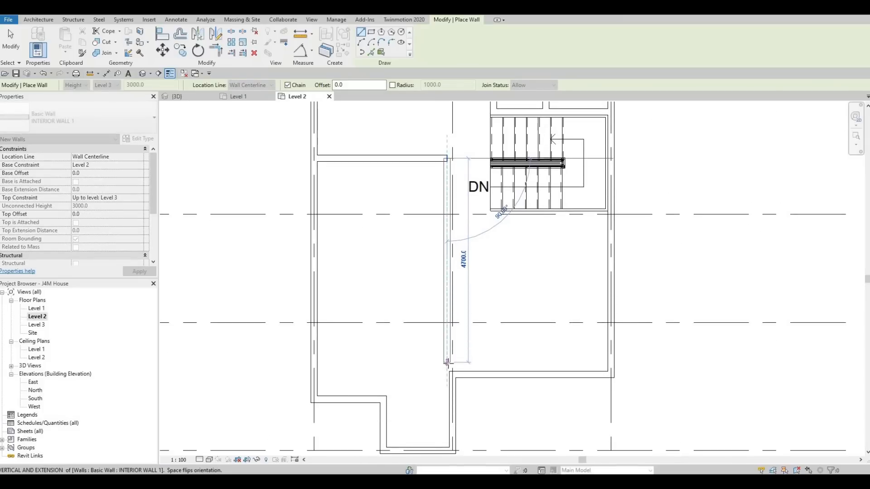
left_click(446, 362)
key("Escape")
key("Escape")
key("Escape")
middle_click_drag(434, 332, 426, 358)
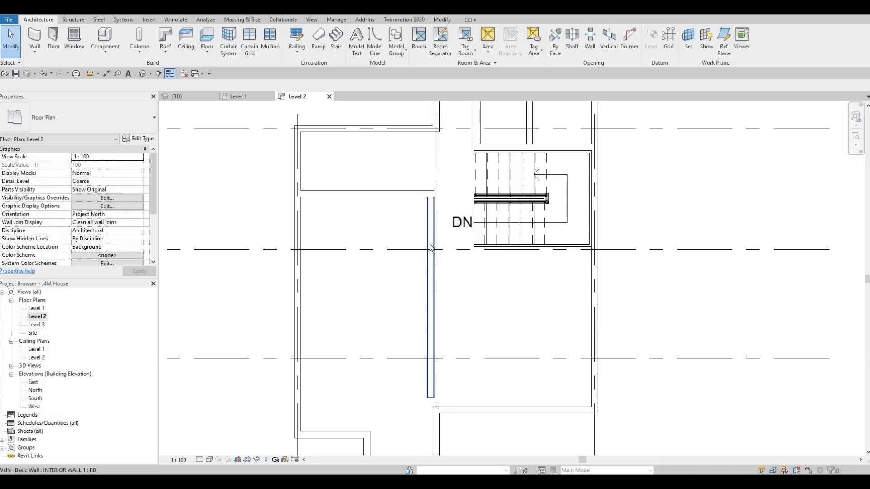
key("Escape")
key("Escape")
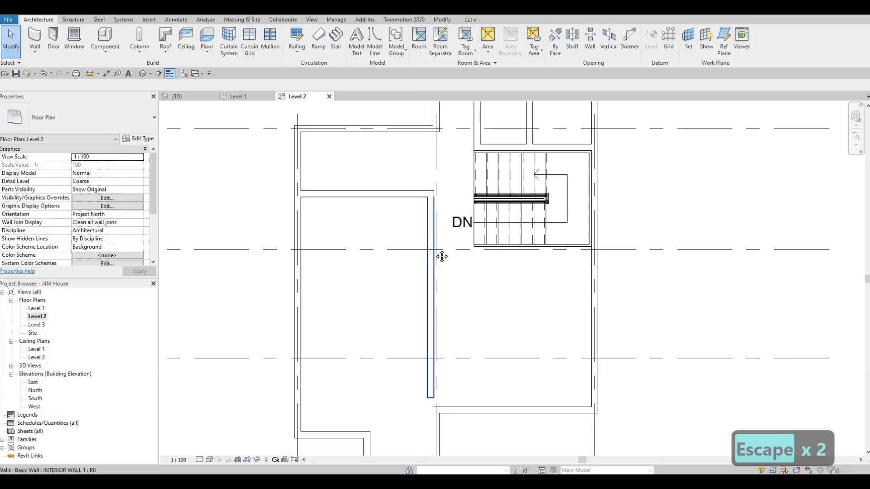
middle_click_drag(420, 267, 413, 279)
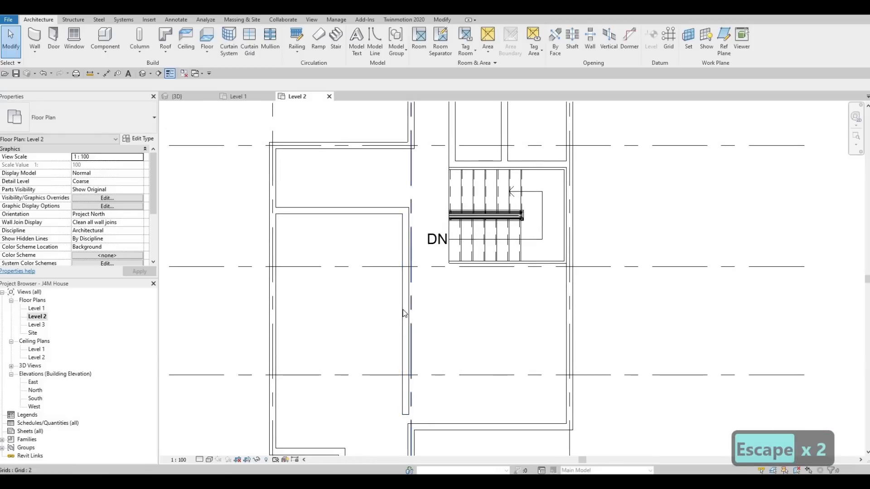
middle_click_drag(409, 432, 412, 412)
key("Escape")
key("Escape")
middle_click_drag(420, 299, 430, 270)
middle_click_drag(409, 223, 407, 242)
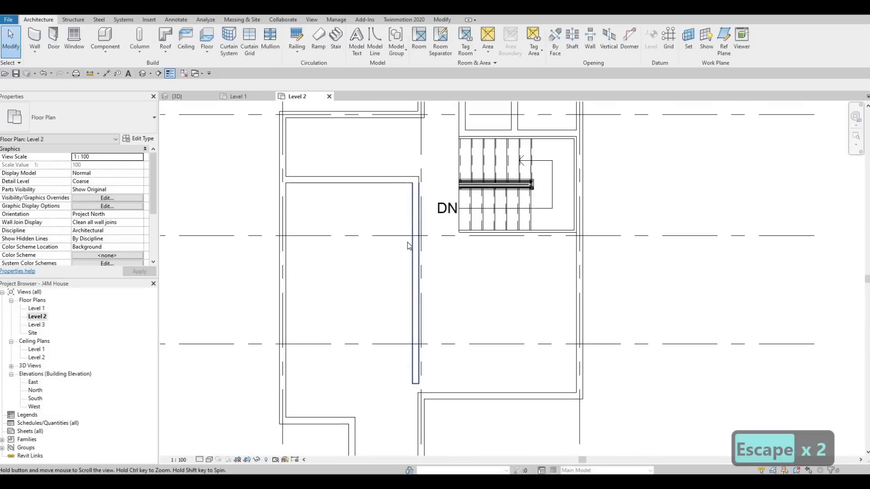
scroll(409, 246, "down", 1)
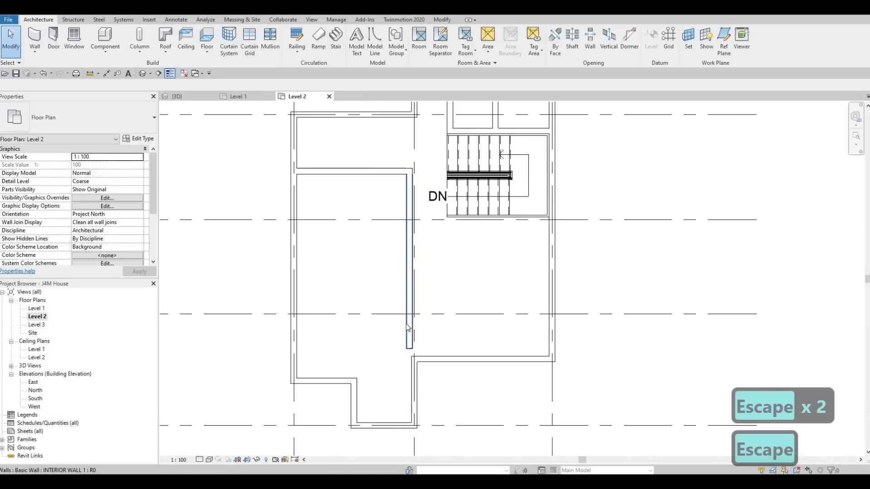
key("Escape")
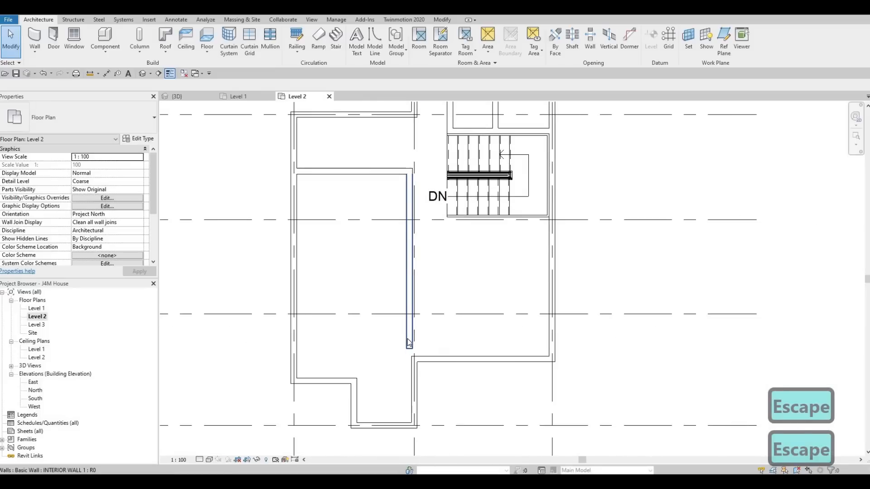
Step: Align the new vertical partition's grid 1 side face with the inner face of the grid 2 exterior wall between grids D and E
key("a")
key("l")
left_click(412, 370)
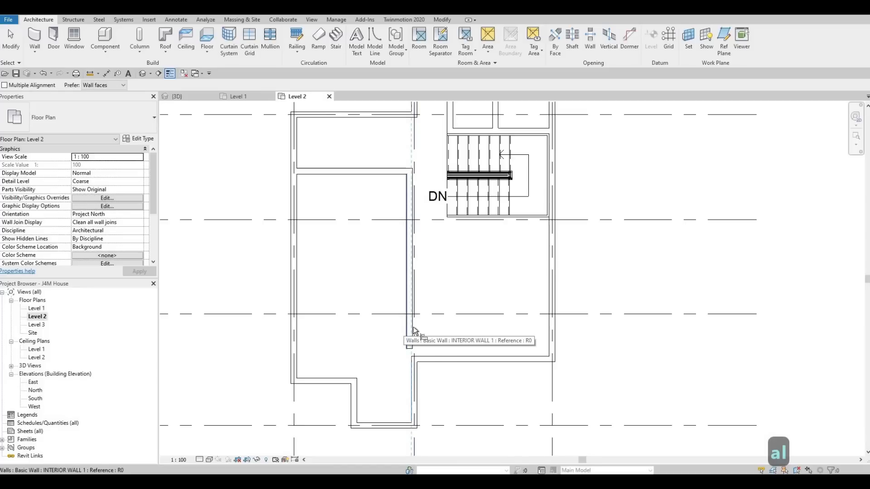
left_click(405, 322)
key("Escape")
key("Escape")
key("Escape")
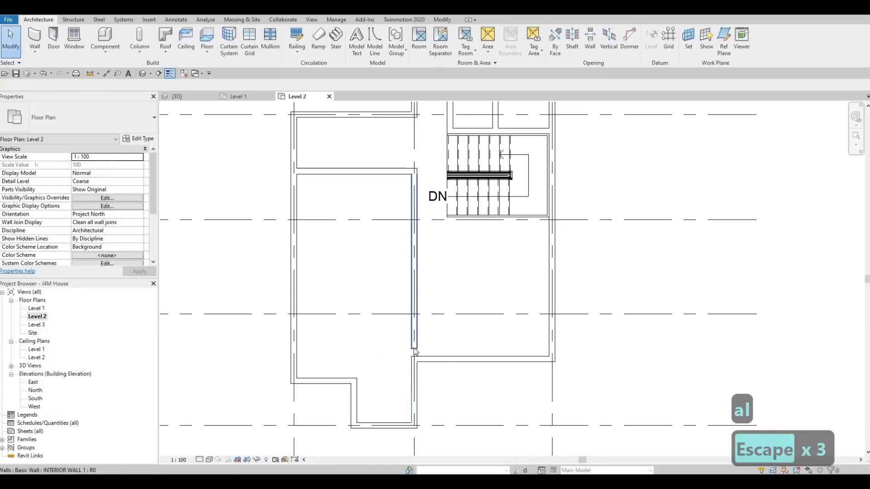
Step: Extend the lower end of the vertical partition until it meets the exterior wall below grid D
left_click(414, 346)
left_click_drag(414, 348, 414, 357)
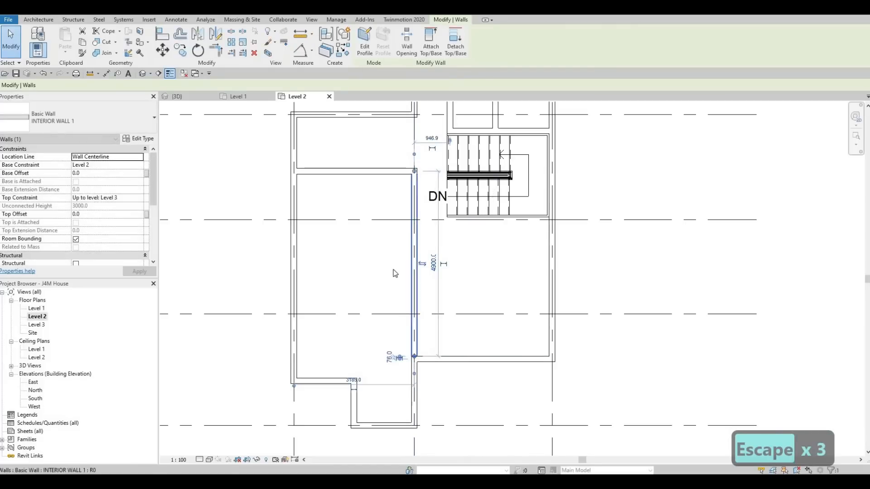
middle_click_drag(411, 210, 401, 259)
key("Escape")
Step: Create a similar INTERIOR WALL 1 vertically from the horizontal partition up to the exterior wall on grid B, near grid 2
scroll(403, 261, "up", 3)
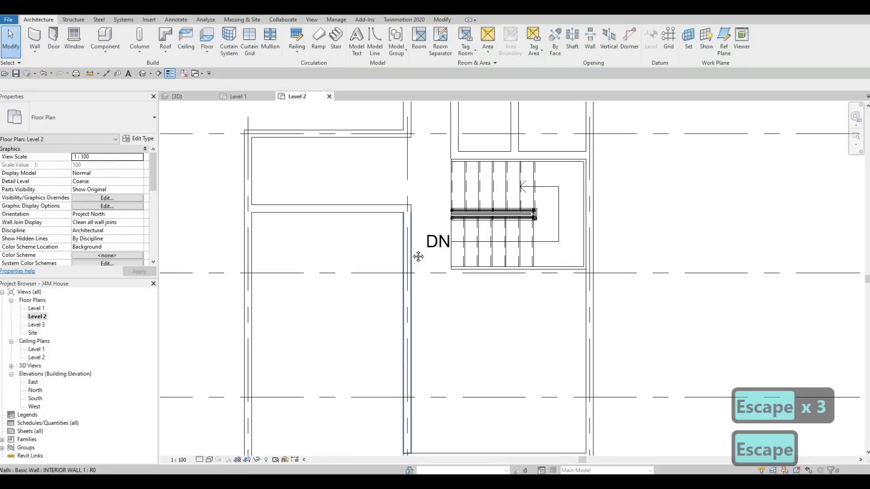
scroll(417, 258, "down", 2)
middle_click_drag(415, 260, 412, 293)
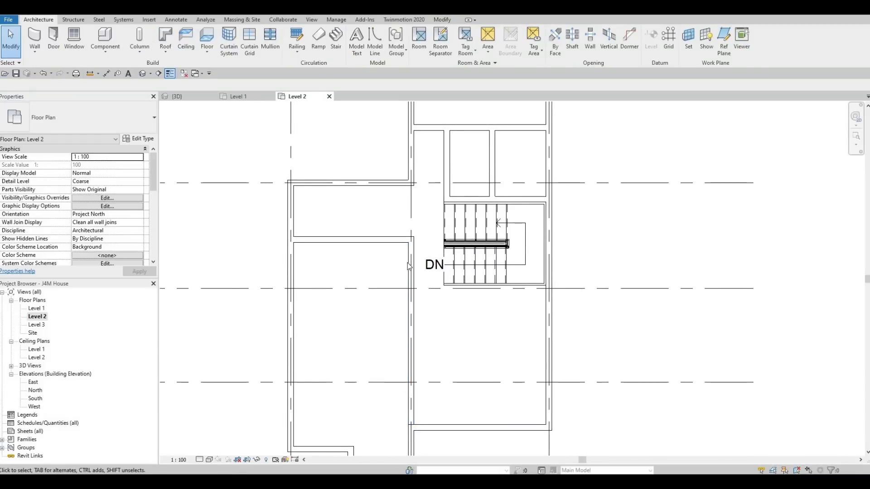
left_click(407, 262)
key("c")
key("s")
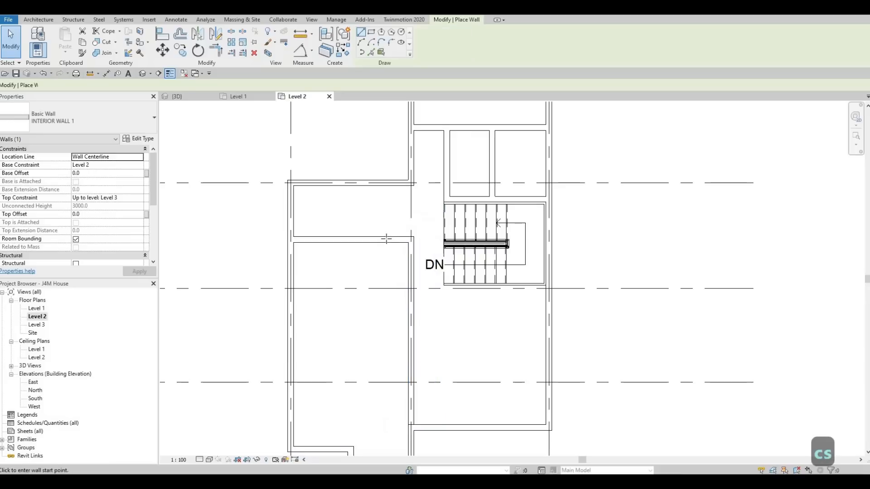
left_click(387, 239)
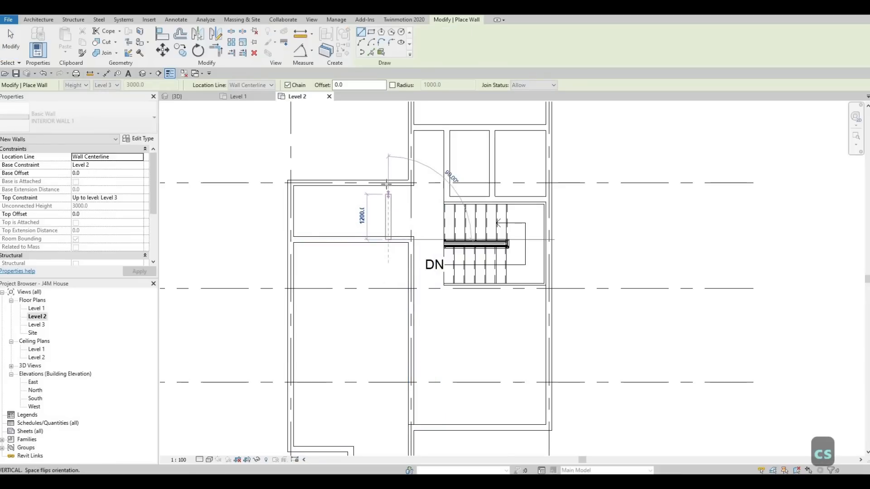
left_click(385, 186)
key("Escape")
key("Escape")
key("Escape")
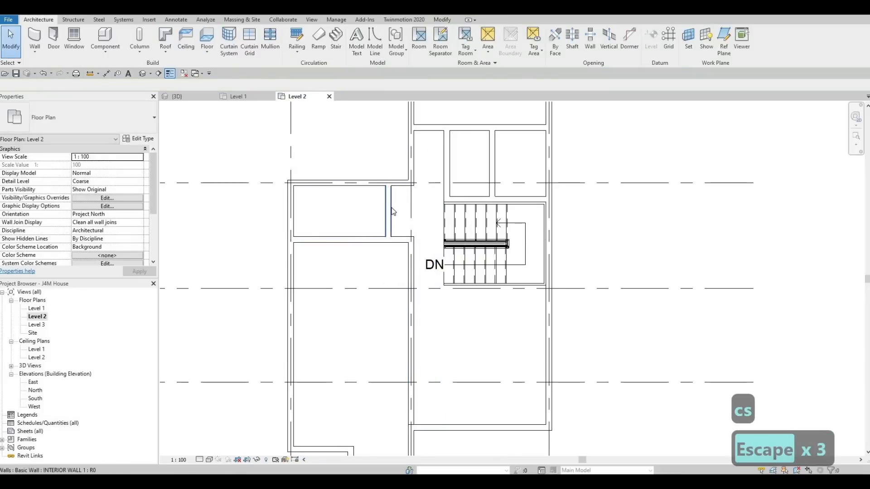
Step: Set the distance of the short vertical partition from the grid 1 exterior wall to 2500 mm
left_click(388, 211)
left_click(338, 151)
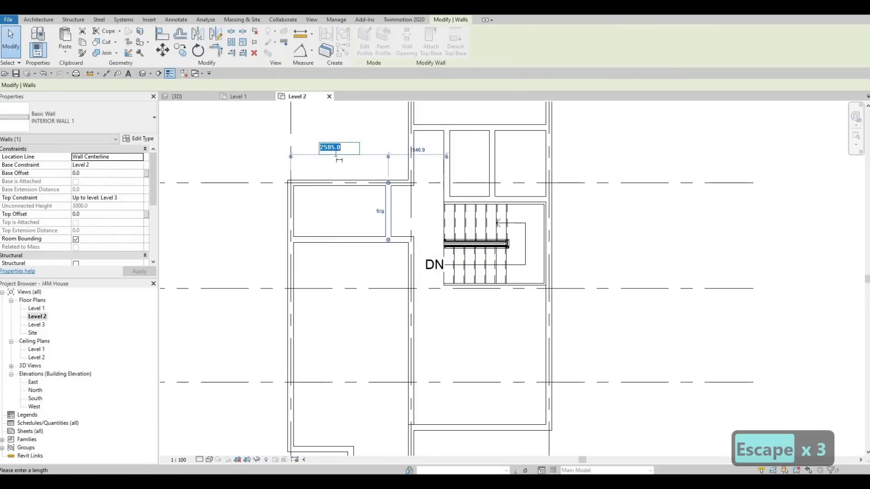
type("2500")
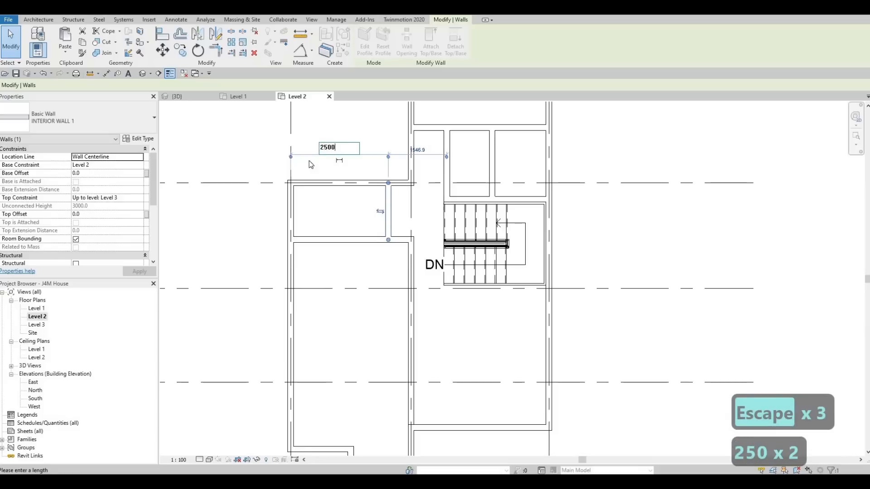
key("Return")
key("Escape")
key("Escape")
key("Escape")
Step: Set the distance between the horizontal partition between grids A and B and the wall directly above the stairs to 2400 mm
left_click(535, 128)
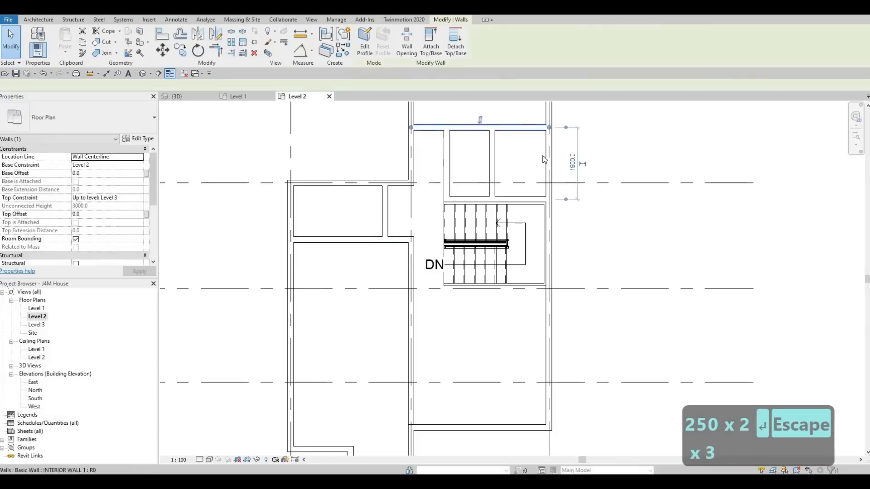
middle_click_drag(562, 203, 542, 251)
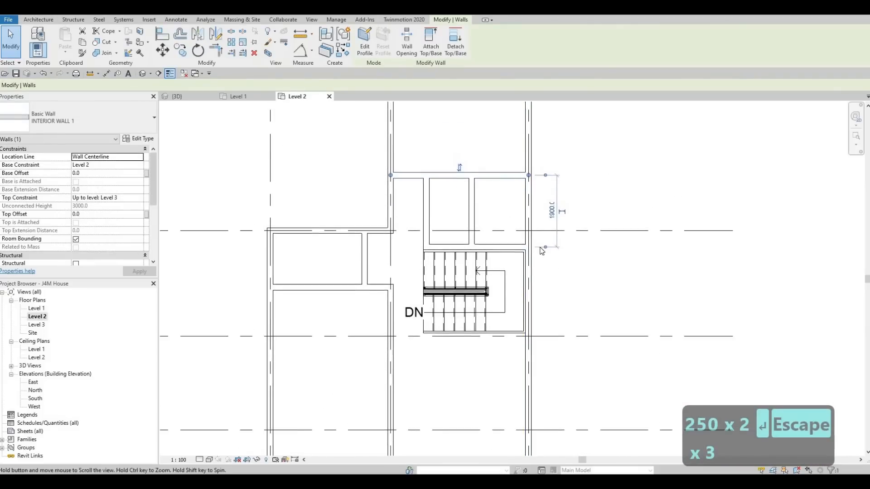
scroll(542, 251, "down", 2)
left_click(552, 270)
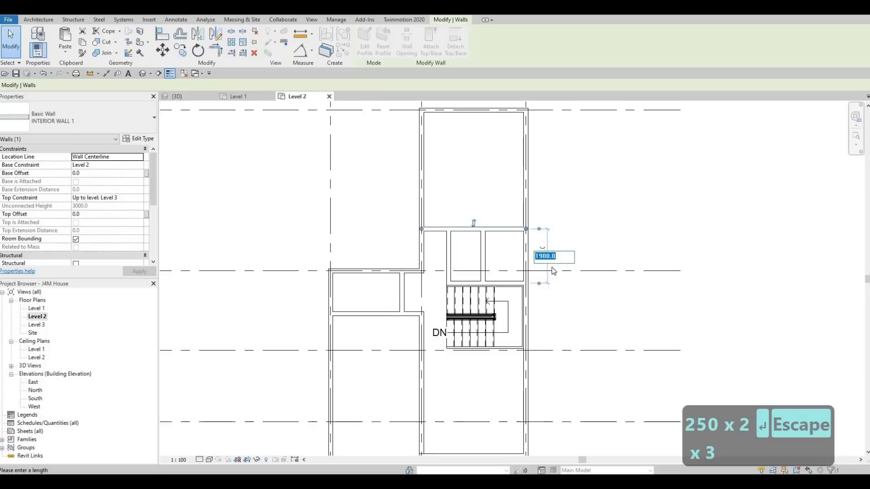
type("2")
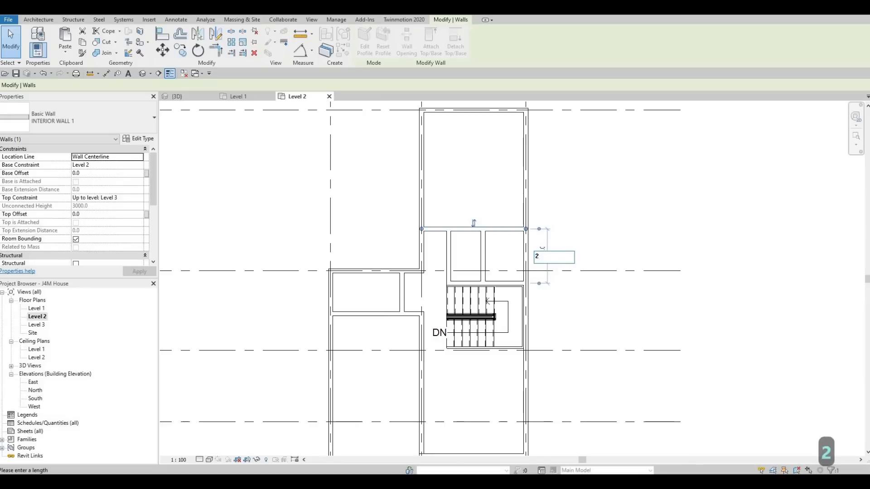
type("400")
key("Return")
key("Escape")
key("Escape")
key("Escape")
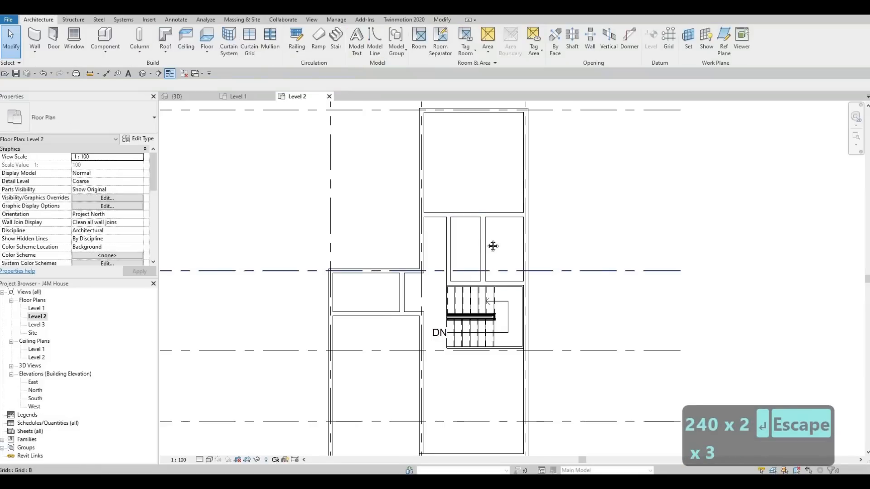
middle_click_drag(283, 222, 307, 195)
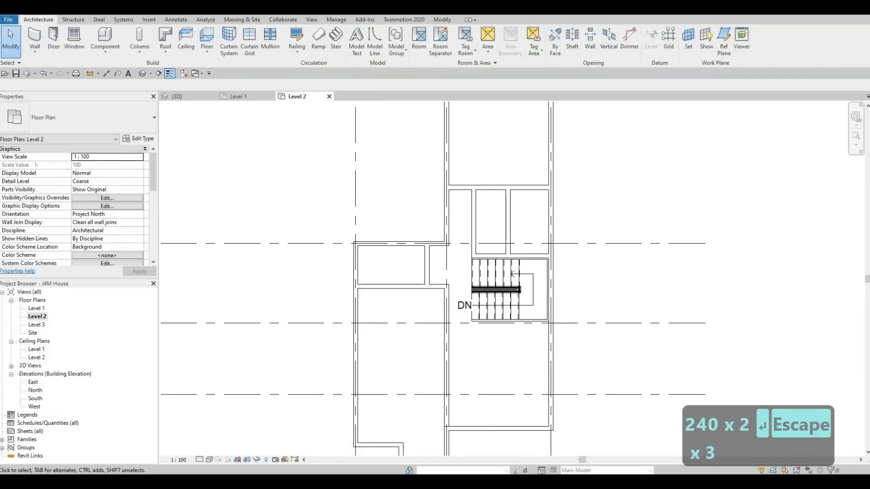
double_click(529, 193)
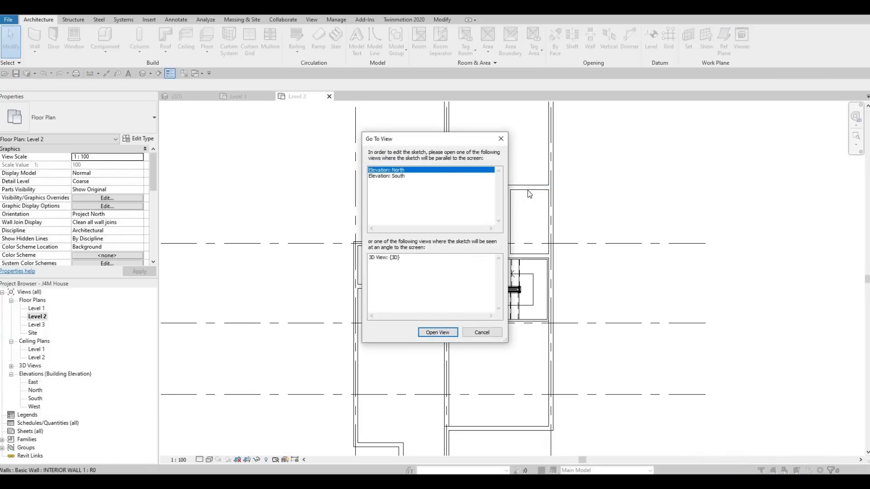
key("Escape")
key("Escape")
Step: Set the distance between the horizontal partition between grids A and B and the wall directly above the stairs to 2500 mm
left_click(539, 186)
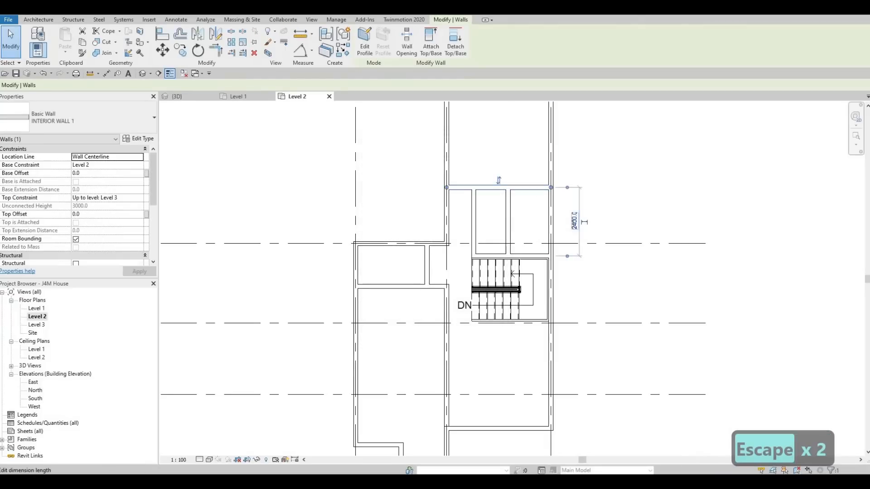
left_click(574, 220)
type("2500")
key("Return")
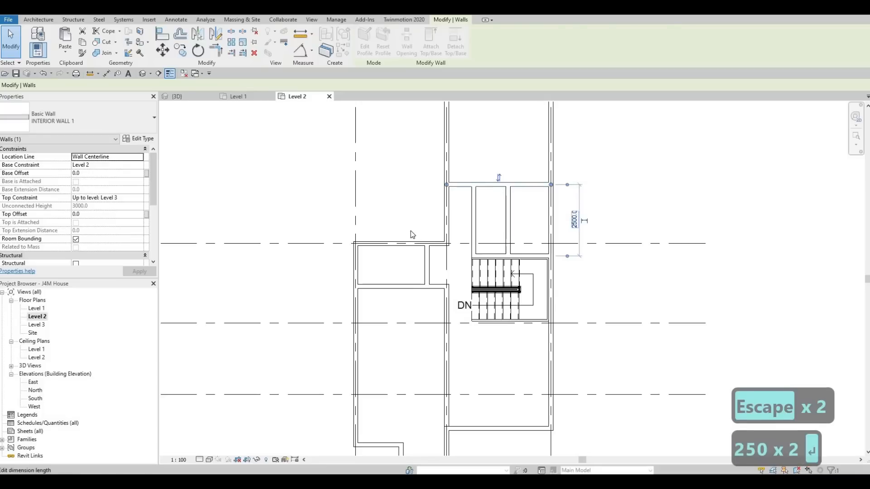
key("Escape")
key("Escape")
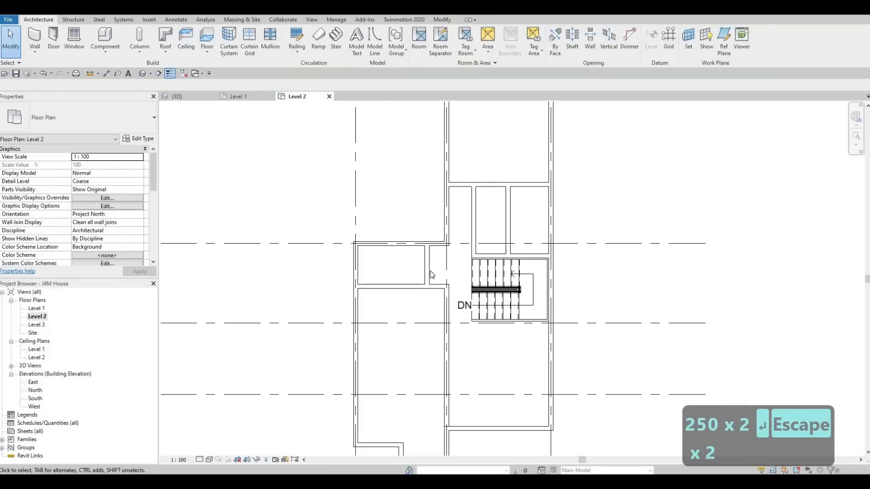
key("Escape")
key("Escape")
key("Escape")
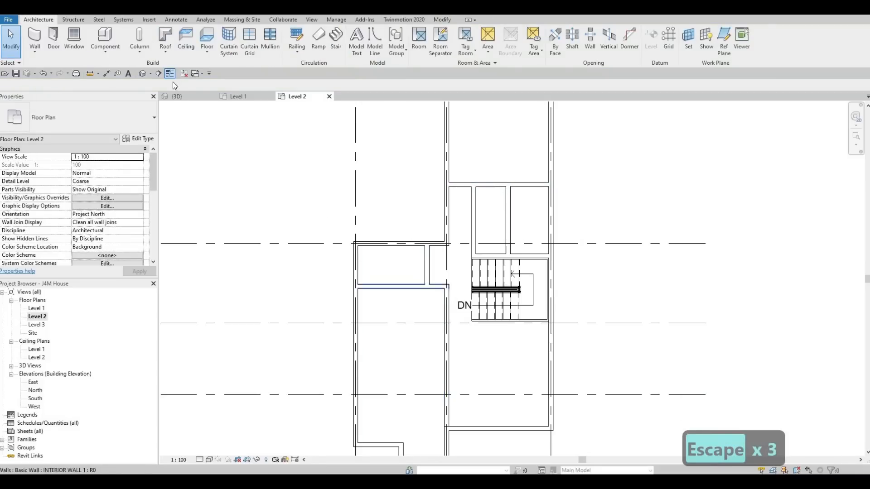
Step: Create a similar L-shaped INTERIOR WALL 1 from the grid 2 partition along grid C and up to the horizontal partition below grid B
left_click(451, 313)
key("c")
key("s")
scroll(446, 329, "up", 3)
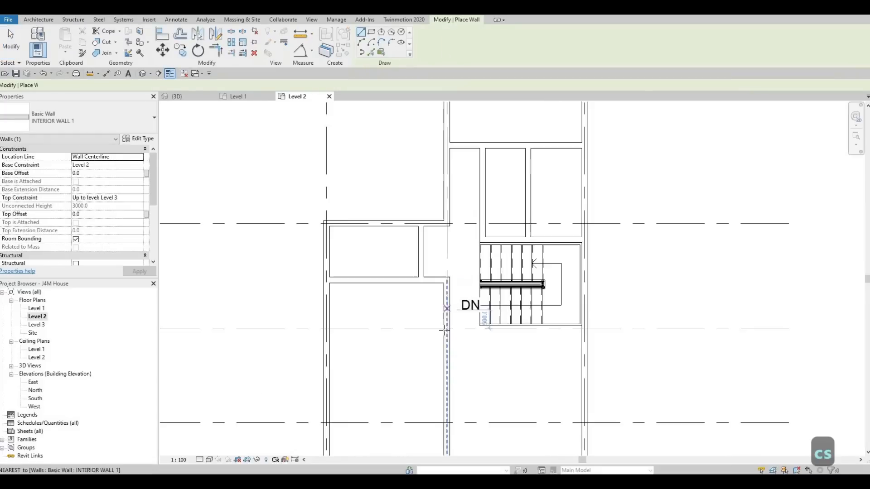
left_click(444, 329)
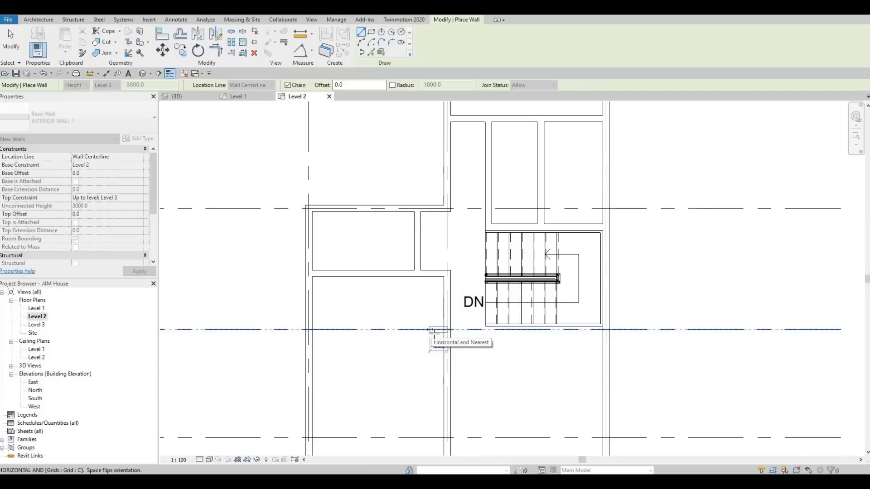
scroll(425, 329, "down", 4)
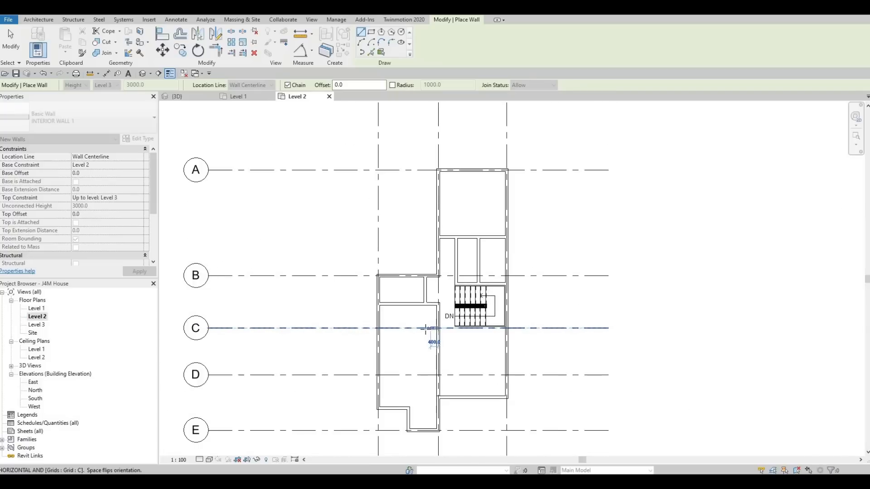
scroll(426, 329, "up", 4)
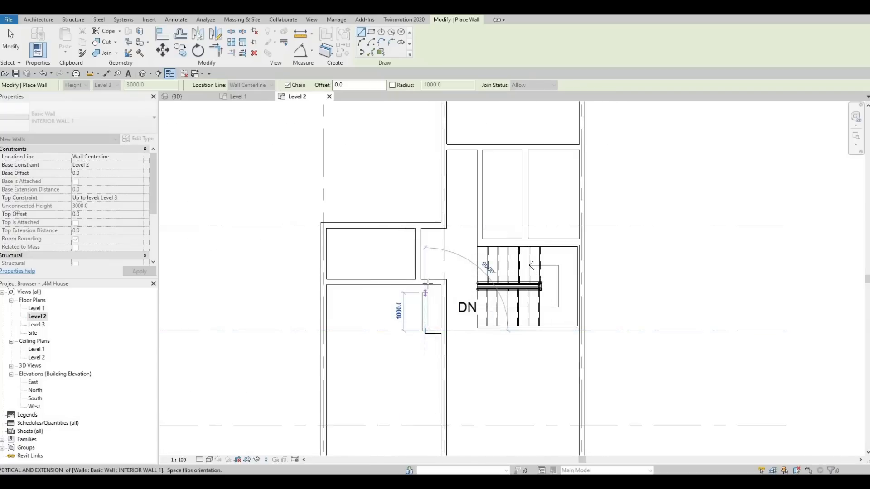
left_click(429, 300)
key("Escape")
key("Escape")
key("Escape")
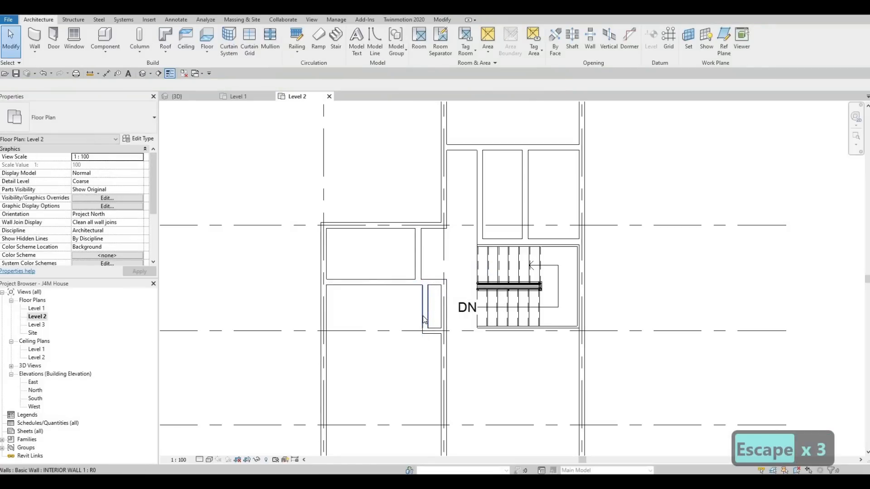
Step: Align the new short vertical wall above grid C with the right face of the vertical partition above it
key("a")
key("l")
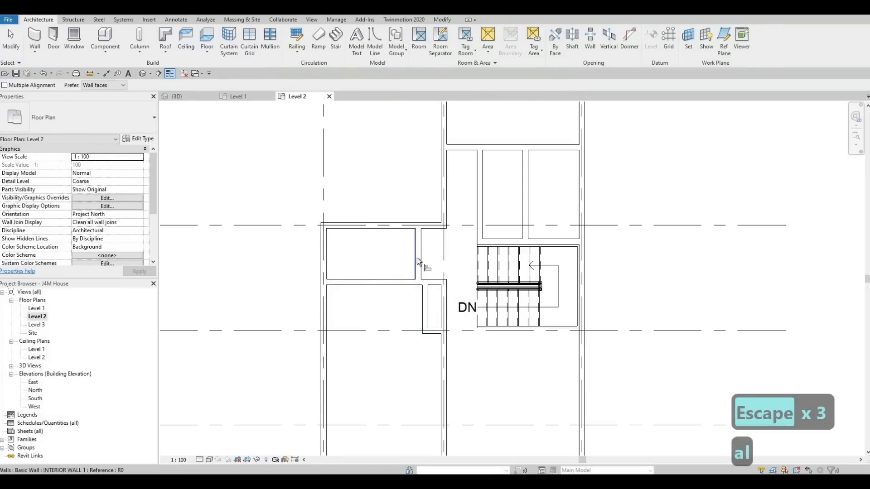
left_click(419, 254)
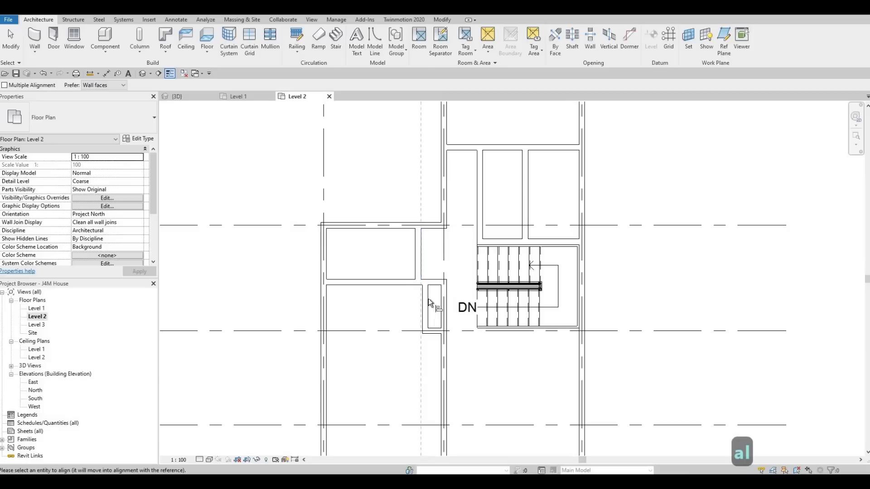
left_click(437, 326)
key("Escape")
key("Escape")
key("Escape")
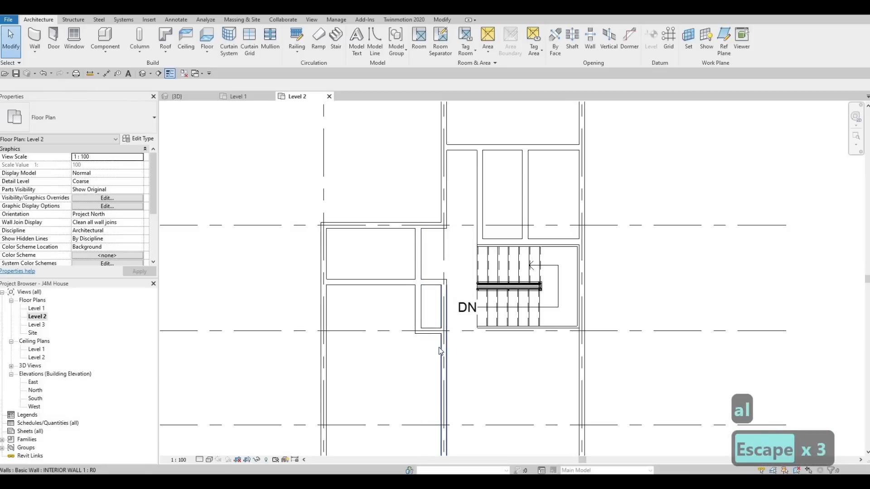
Step: Trim the vertical partition on grid 2 to a corner with the short horizontal wall on grid C
key("t")
key("r")
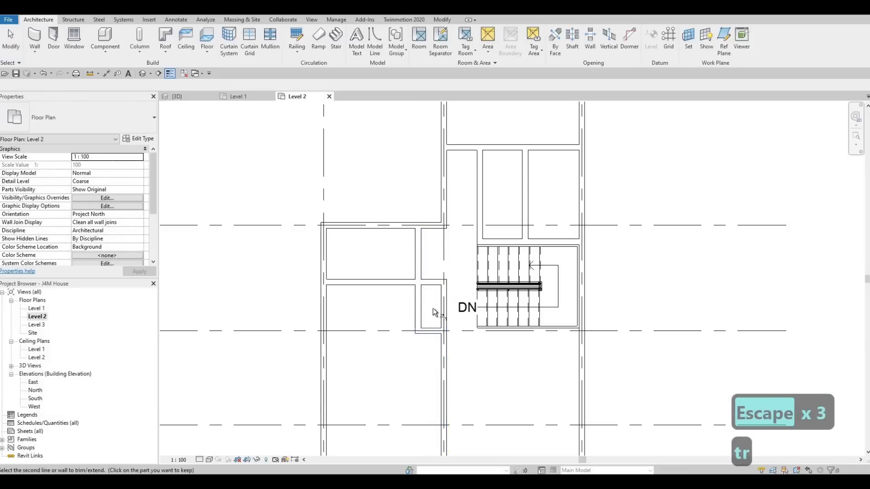
left_click(436, 283)
key("Escape")
key("Escape")
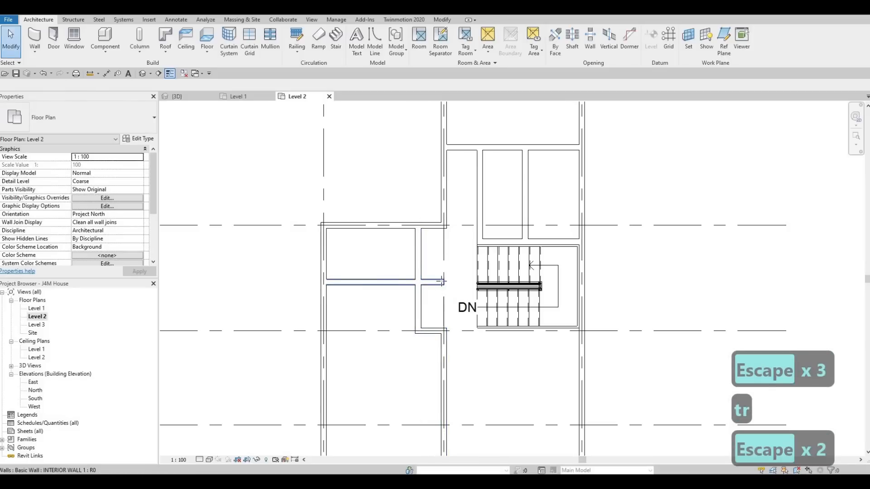
Step: Shorten the horizontal partition below grid B so it ends at the aligned vertical partition
left_click(418, 282)
key("Escape")
key("Escape")
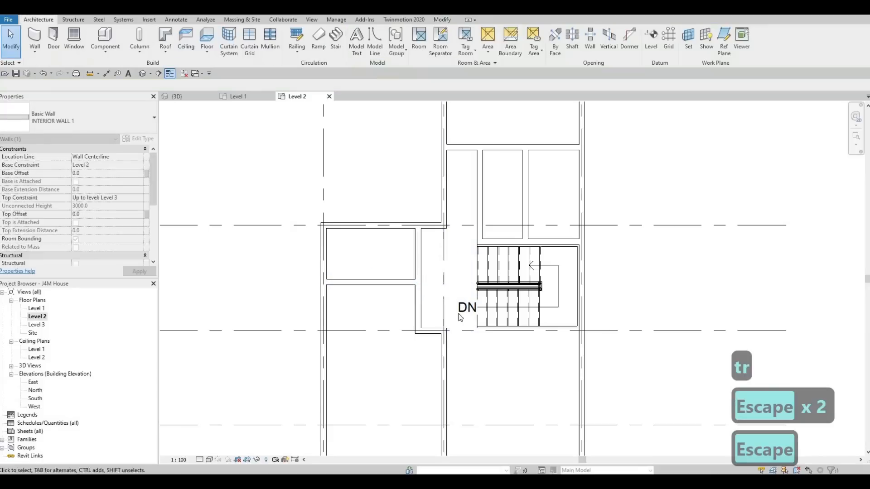
scroll(449, 292, "down", 2)
scroll(449, 293, "up", 3)
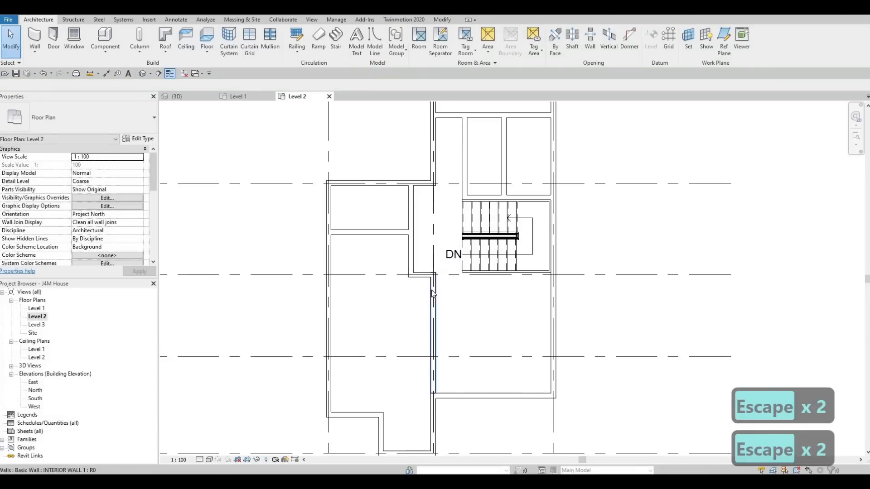
left_click(418, 283)
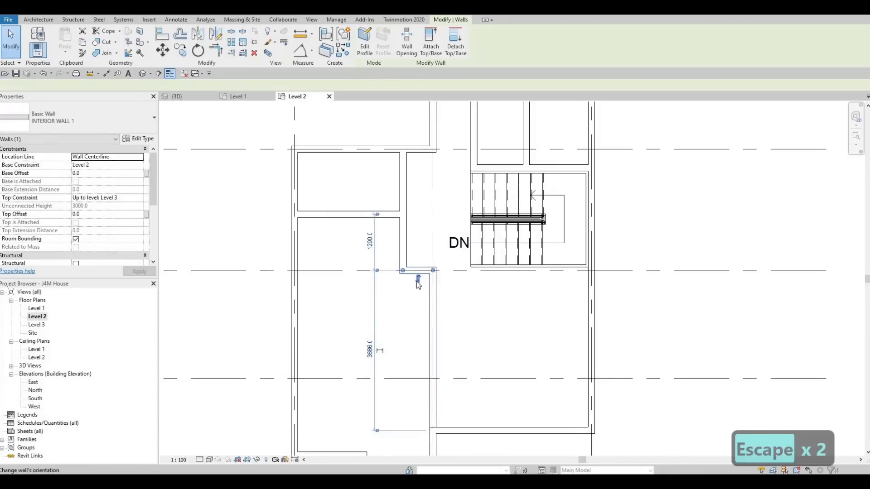
scroll(425, 290, "down", 2)
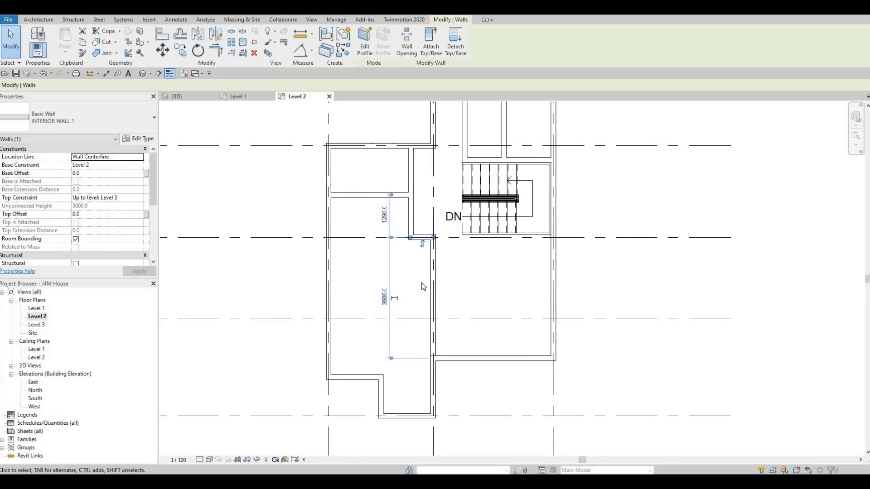
key("Escape")
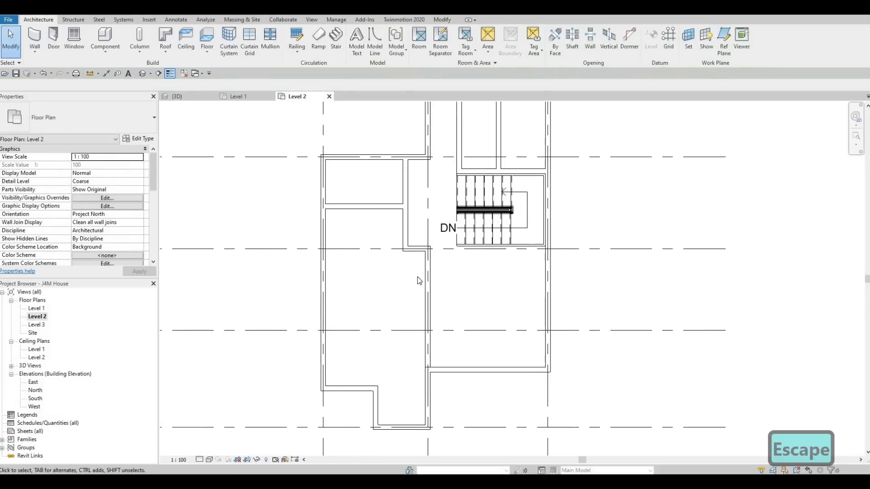
middle_click_drag(417, 277, 415, 298)
key("Escape")
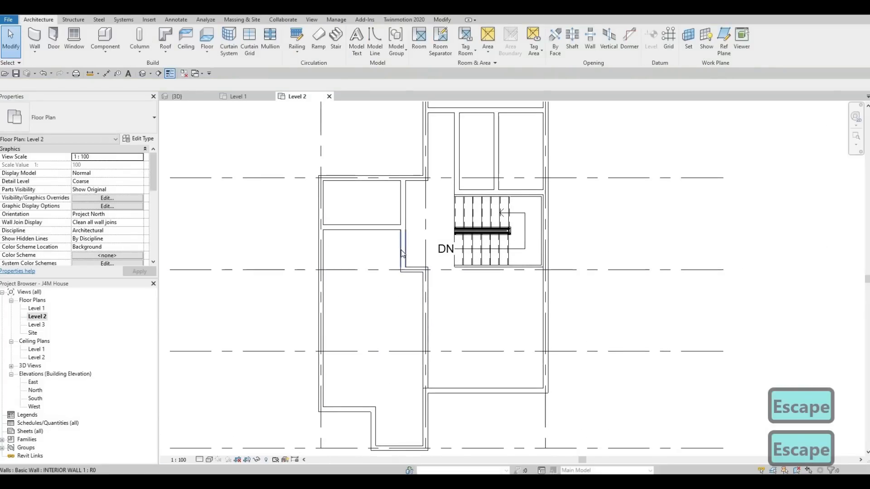
left_click(403, 253)
key("c")
key("s")
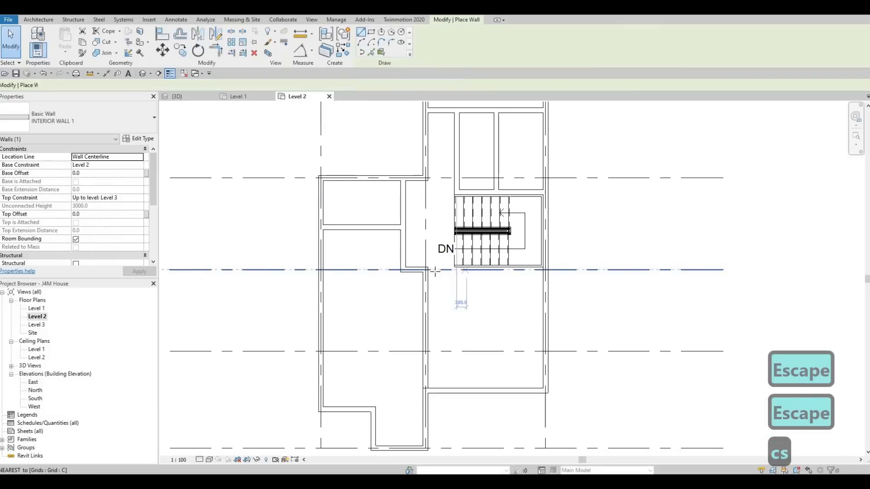
scroll(435, 272, "up", 2)
key("Escape")
key("Escape")
Step: Extend the short horizontal wall on grid C past the stairs to the exterior wall on grid 3
left_click(412, 272)
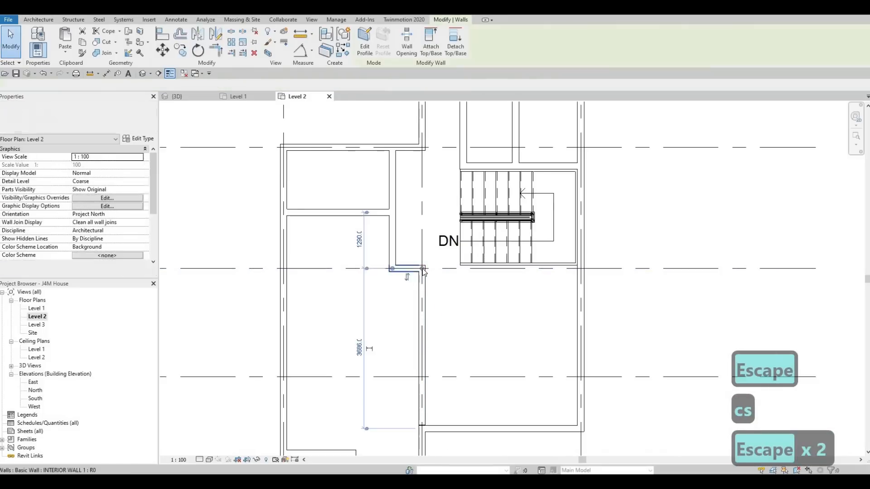
left_click_drag(421, 269, 581, 269)
key("Escape")
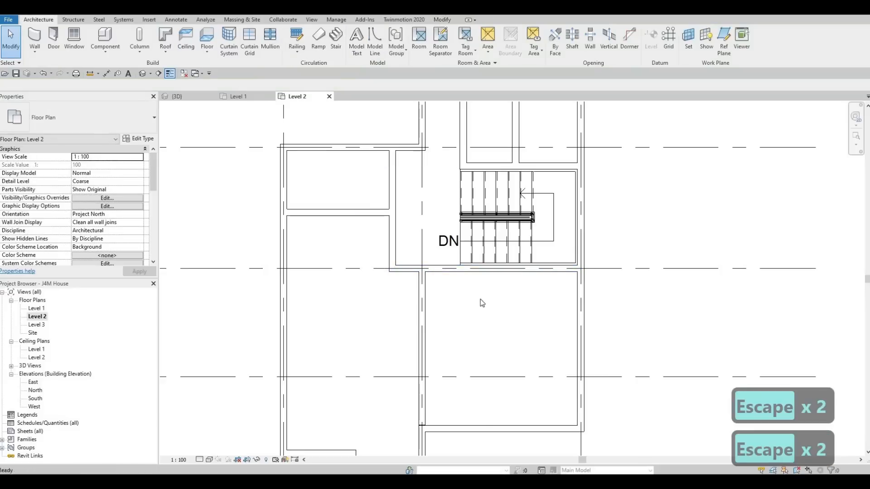
scroll(480, 299, "down", 2)
middle_click_drag(470, 234, 476, 245)
middle_click_drag(473, 215, 469, 241)
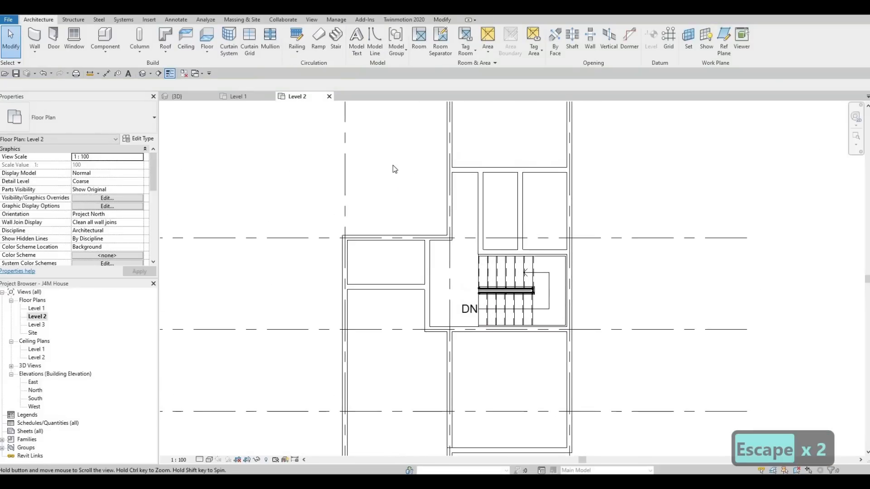
Step: Measure the clear width between the grid 2 exterior wall's inner face and the nearest vertical partition above the stairs
key("Escape")
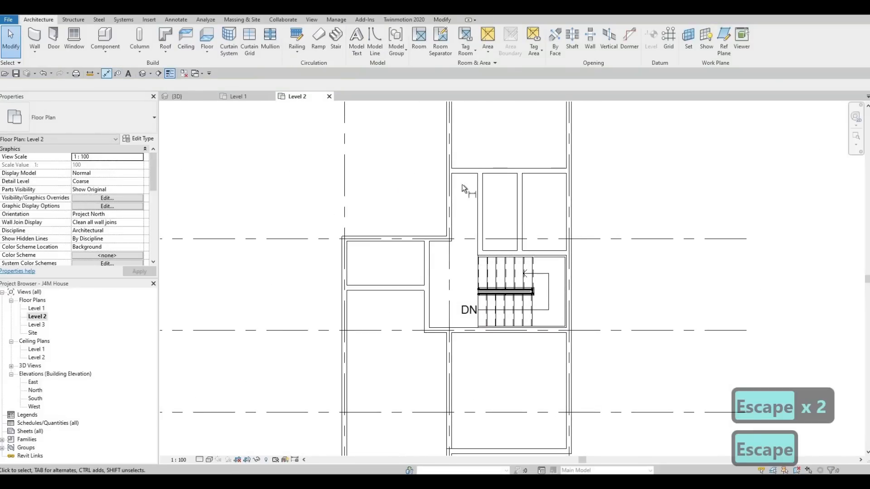
key("Tab")
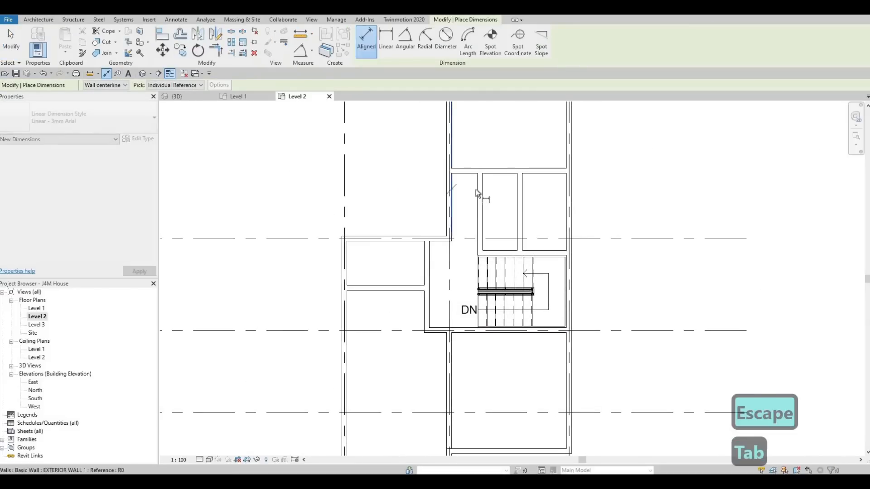
key("Tab")
left_click(476, 186)
middle_click_drag(476, 154, 468, 210)
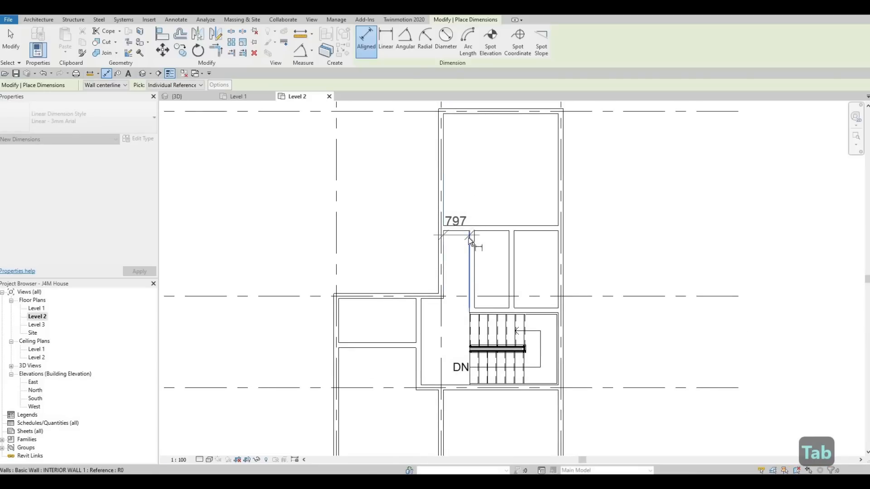
key("Escape")
key("Escape")
key("Escape")
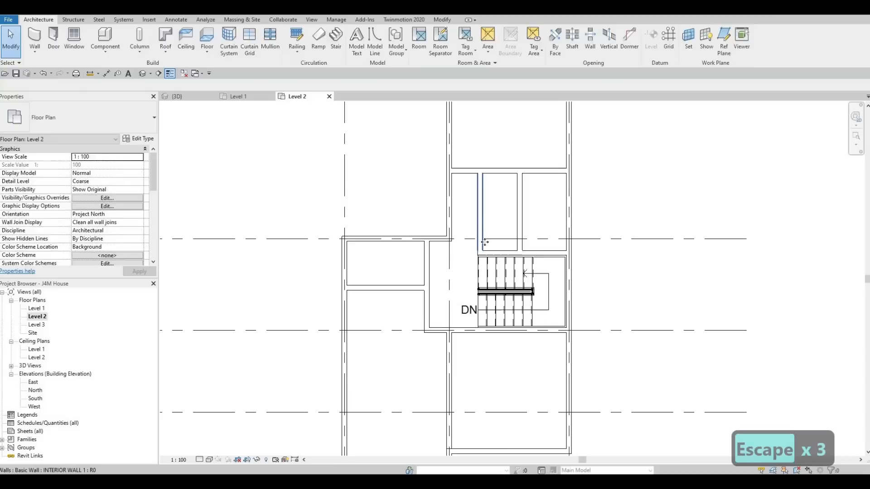
Step: Set the distance from the grid 2 exterior wall's inner face to the centre of the nearest vertical partition above the stairs to 1000 mm
left_click(482, 247)
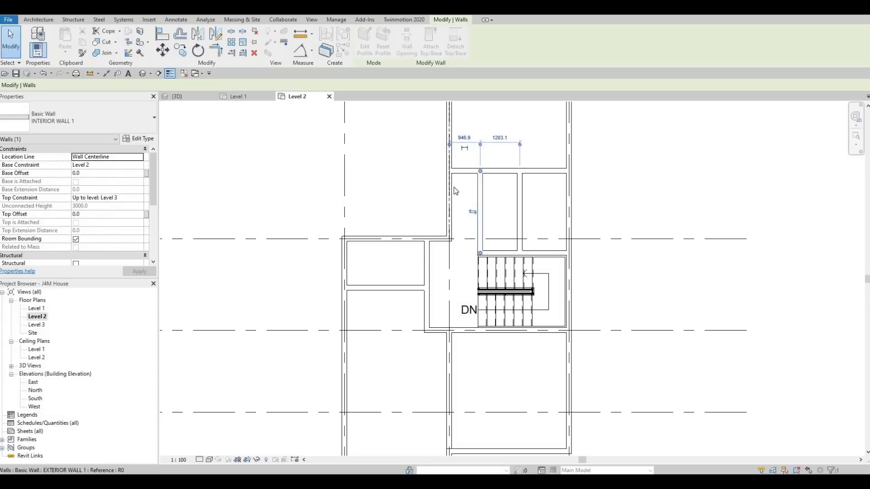
key("Tab")
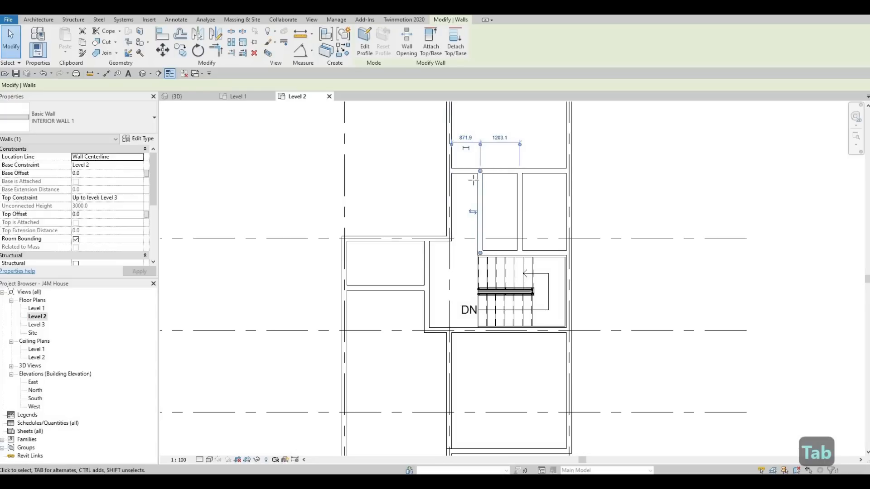
left_click_drag(480, 171, 480, 176)
left_click_drag(480, 178, 480, 177)
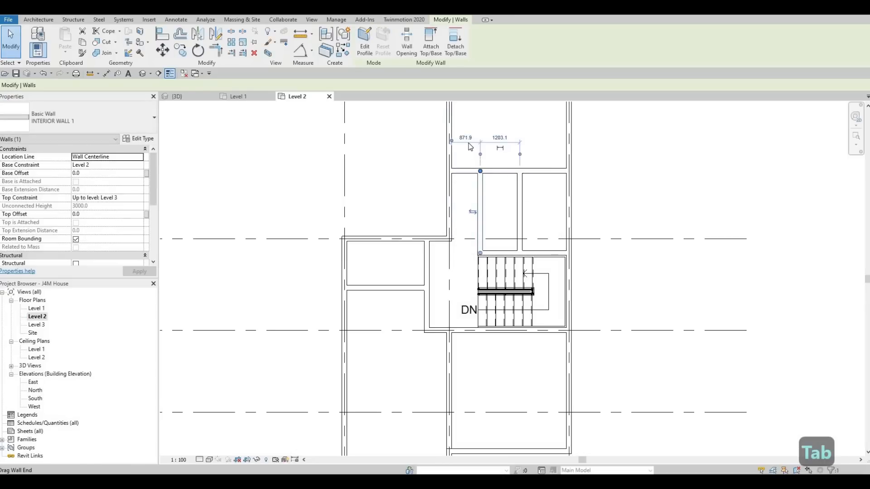
left_click(465, 137)
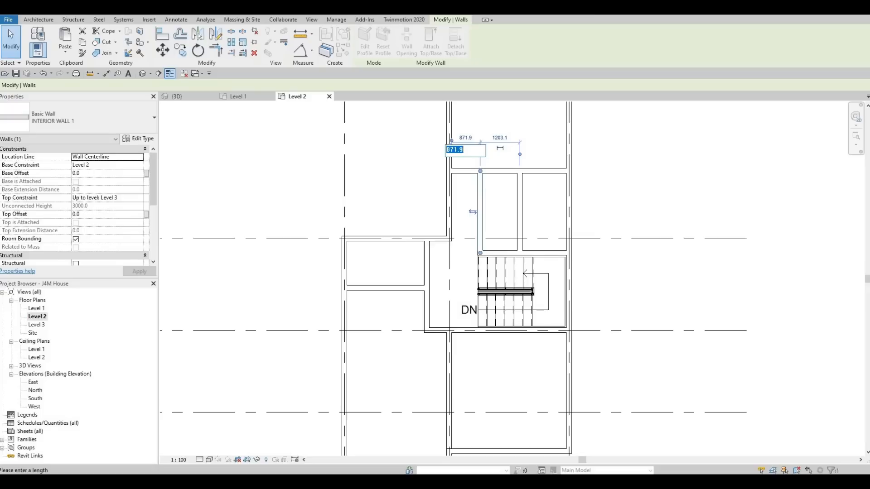
type("1")
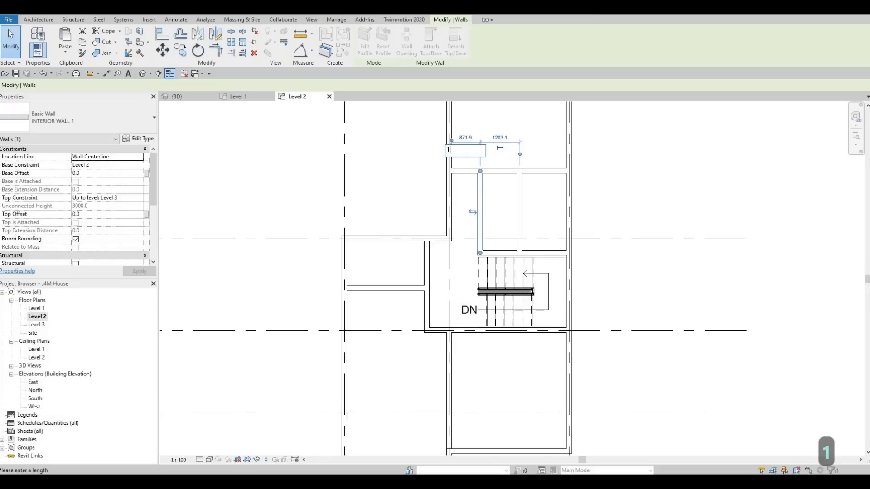
type("000")
key("Return")
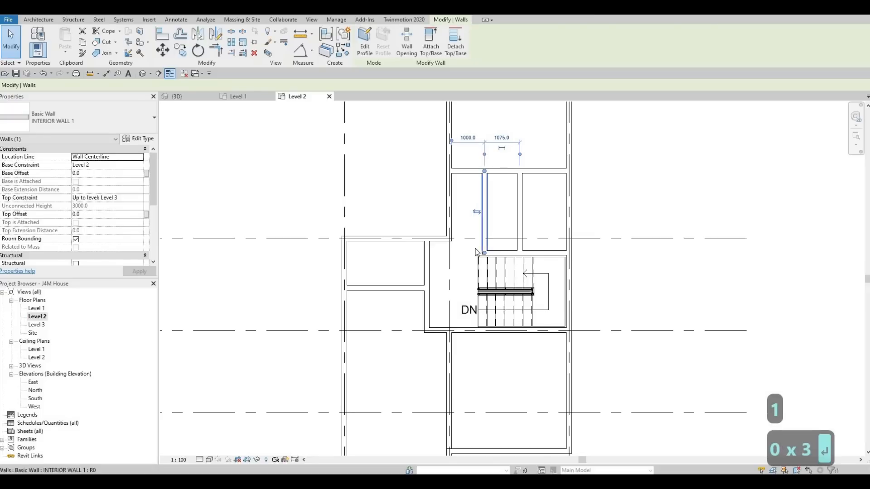
key("Escape")
key("Escape")
key("Escape")
Step: Examine the partition layout around the stairs and between grids B and E on the Level 2 plan
scroll(476, 256, "up", 1)
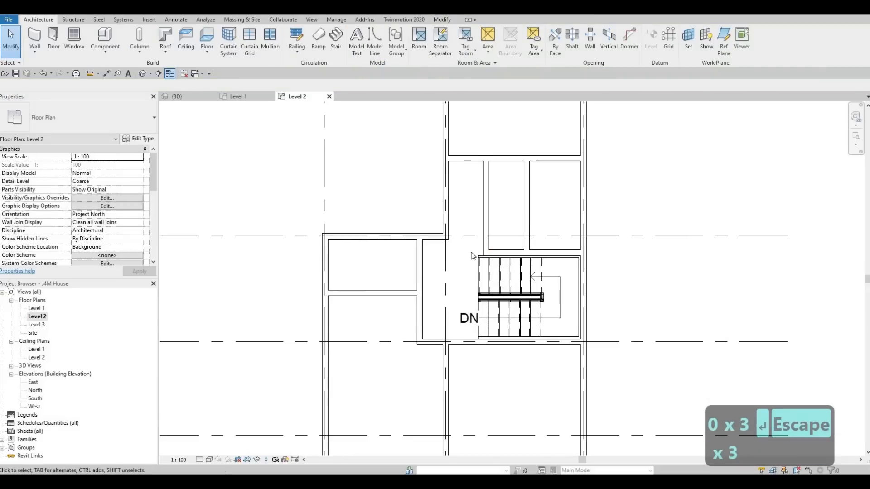
middle_click_drag(471, 256, 476, 266)
scroll(476, 273, "down", 2)
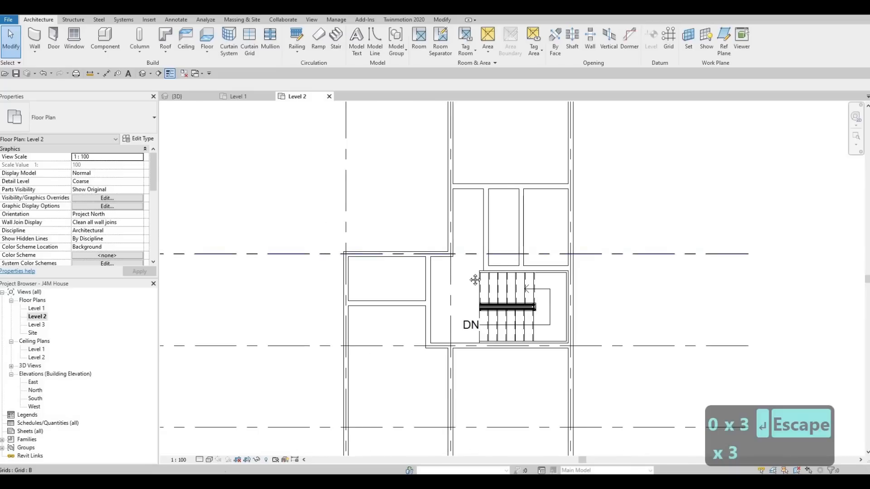
key("Escape")
key("Escape")
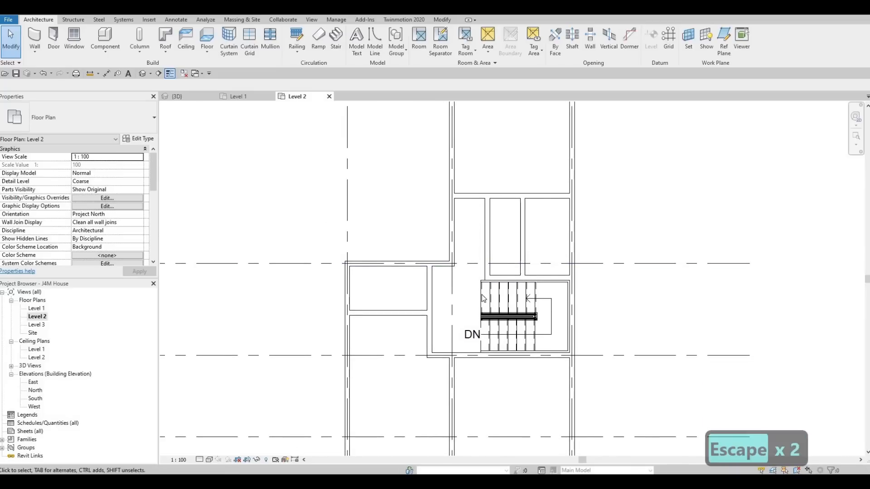
middle_click_drag(457, 263, 475, 262)
scroll(462, 225, "down", 1)
scroll(463, 270, "down", 2)
left_click(482, 247)
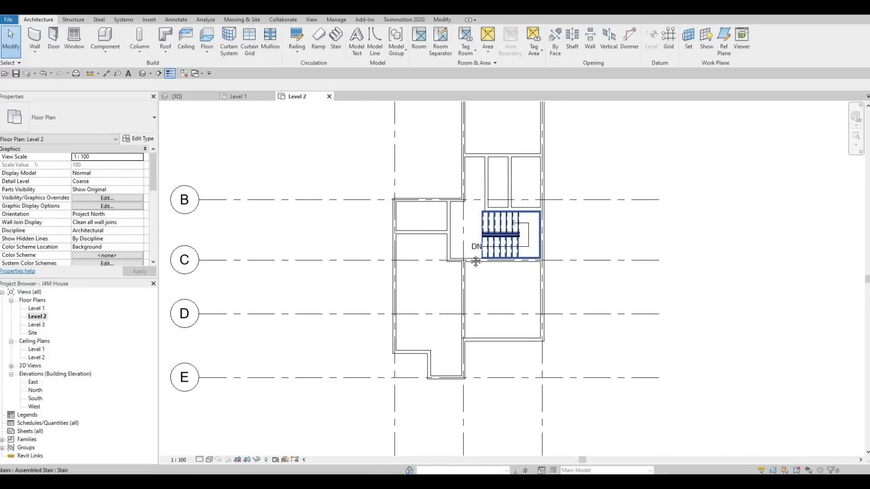
key("Escape")
key("Escape")
scroll(473, 268, "up", 3)
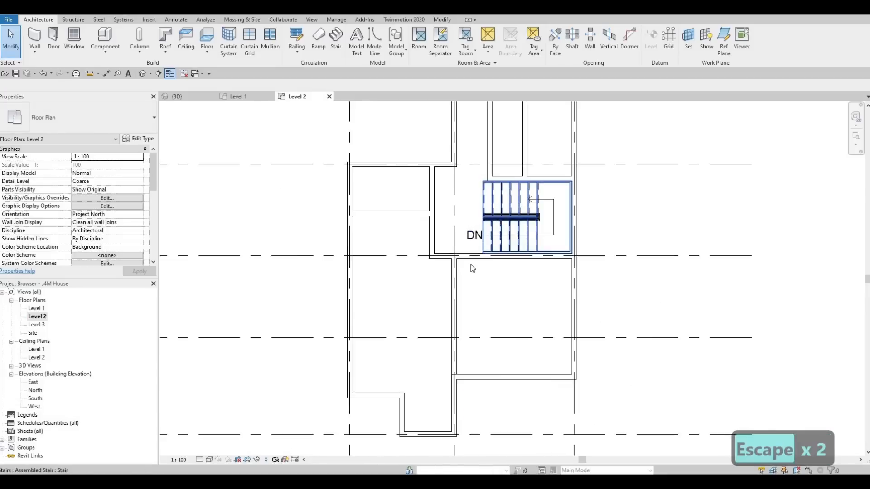
scroll(472, 269, "up", 2)
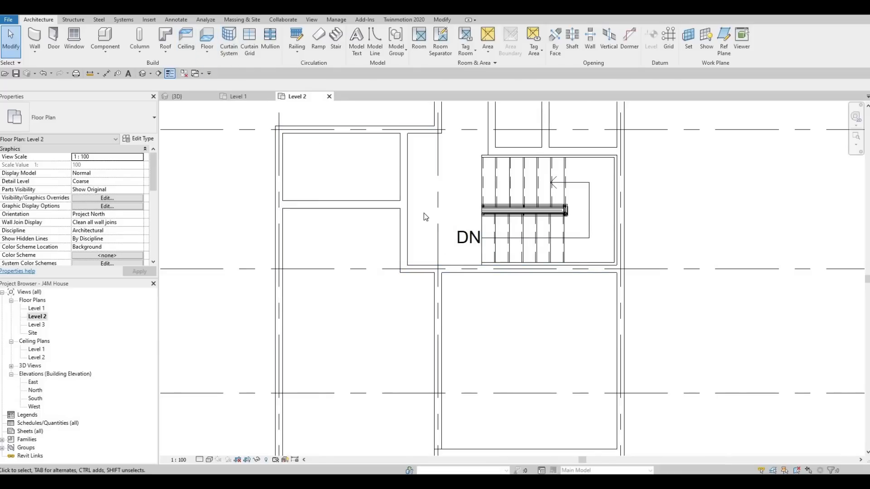
scroll(425, 215, "down", 4)
key("Escape")
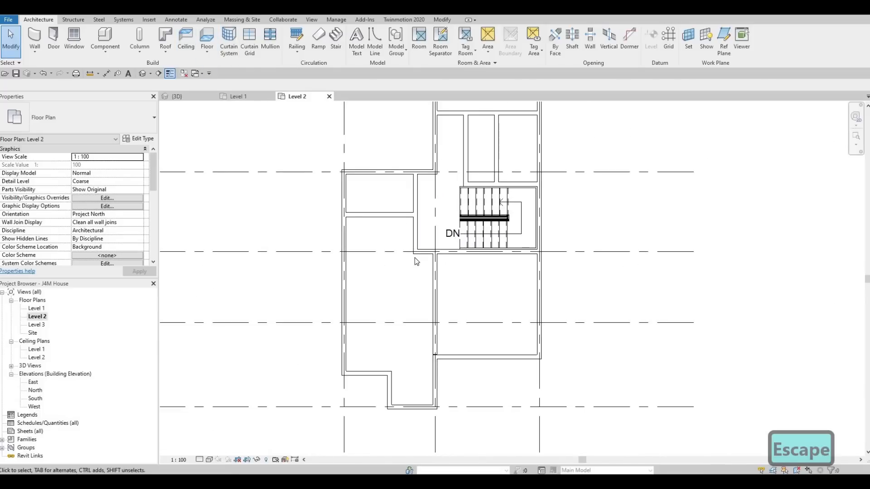
middle_click_drag(444, 282, 429, 268)
scroll(436, 273, "up", 3)
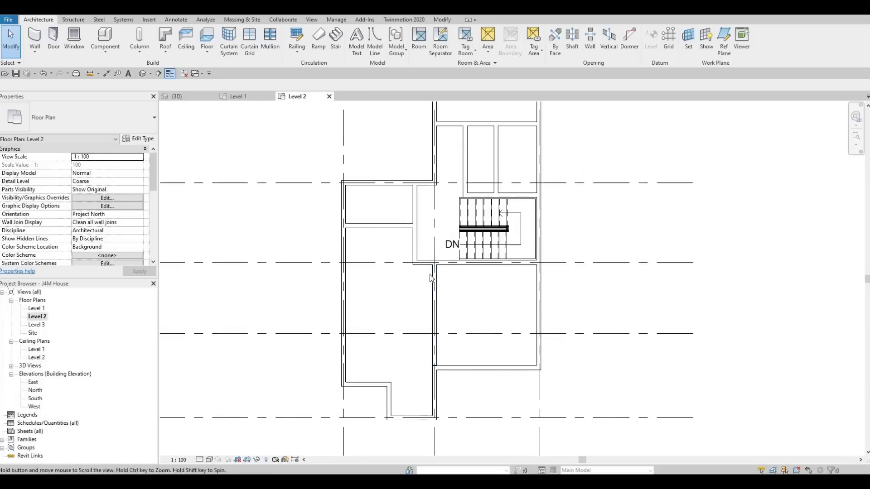
scroll(445, 271, "down", 2)
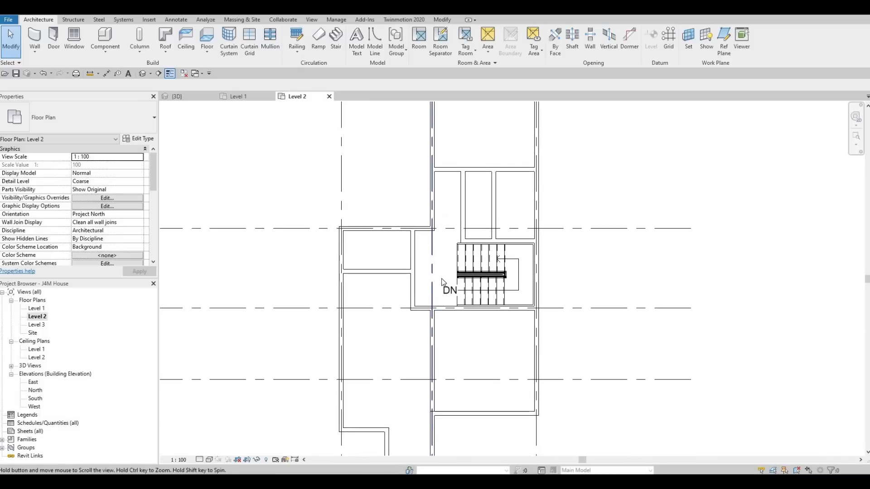
middle_click_drag(436, 277, 441, 257)
middle_click_drag(420, 296, 422, 289)
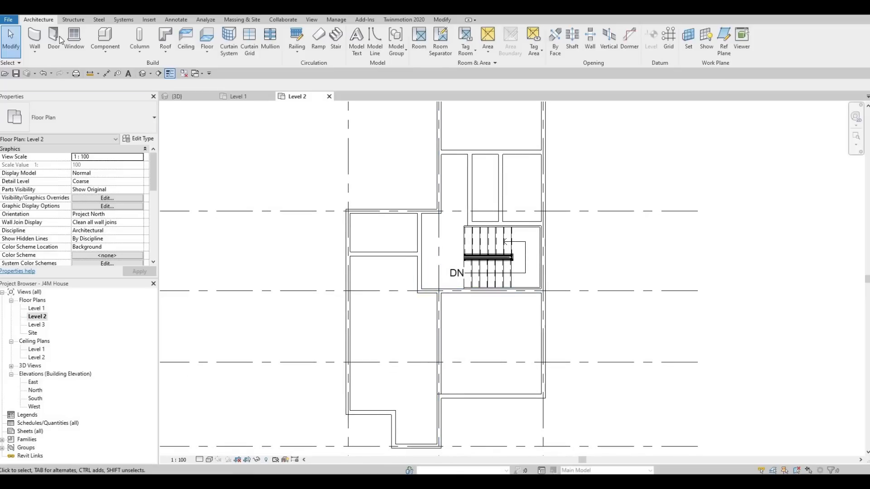
Step: Start placing doors with the M_Door-Interior-Single-4_Panel-Wood 700 x 2000mm type
left_click(56, 50)
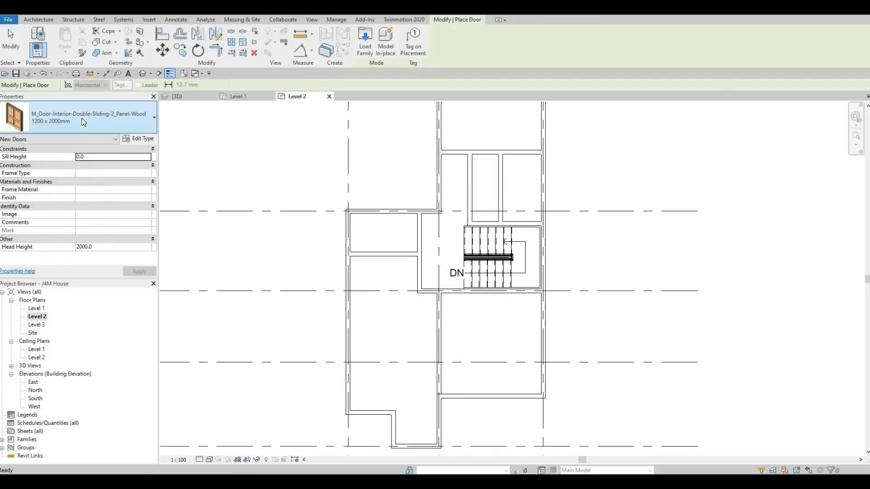
left_click(77, 131)
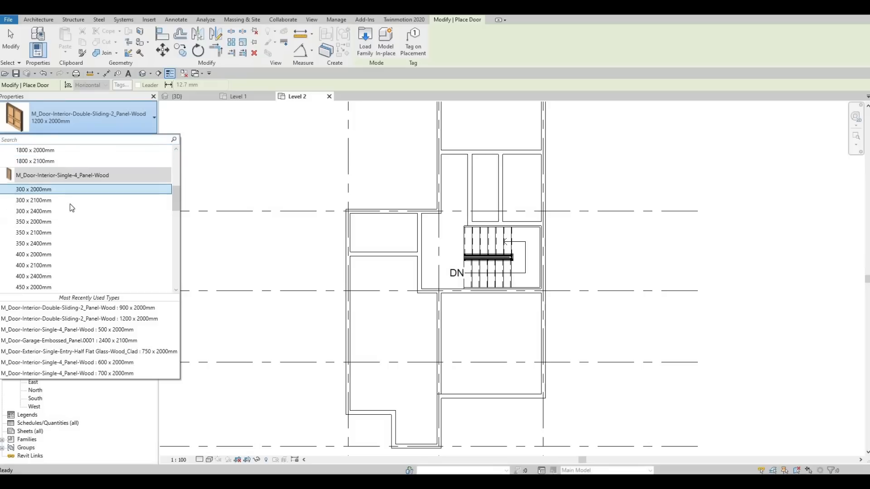
scroll(72, 209, "down", 5)
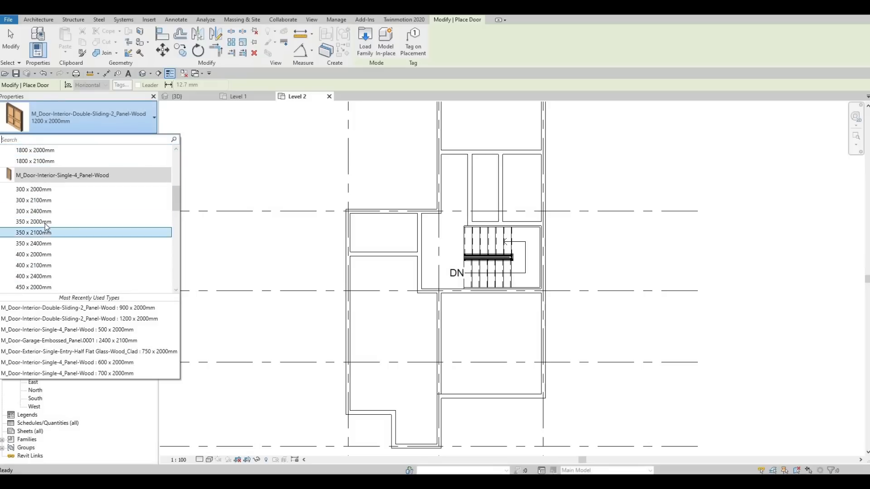
scroll(45, 231, "down", 3)
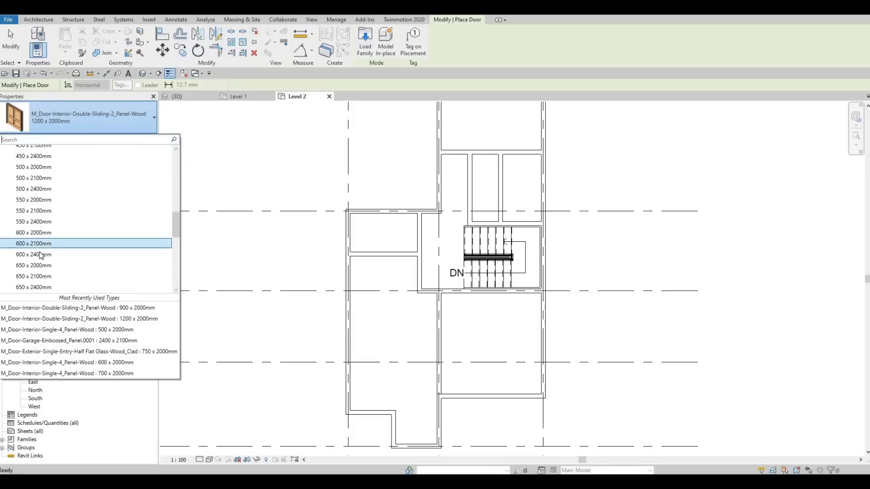
scroll(44, 262, "down", 1)
left_click(53, 254)
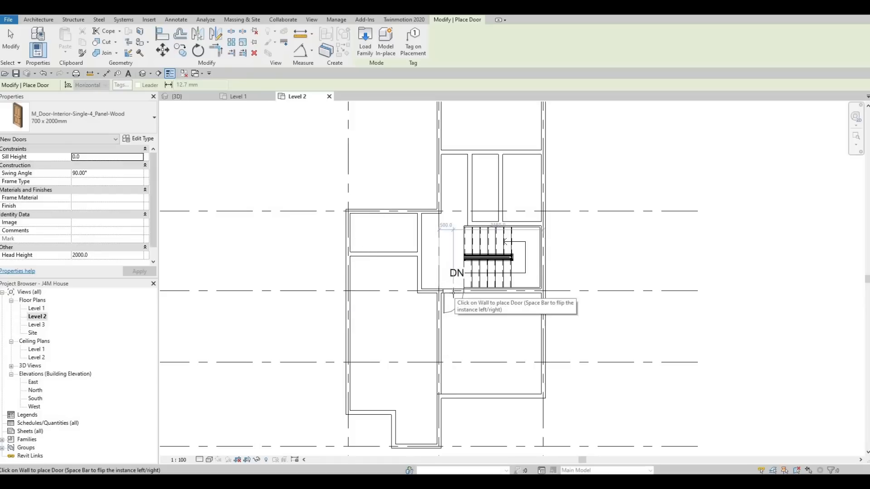
Step: Place a door in the grid C wall beside the stairs, 500 mm from grid 2 and swinging into the room below
scroll(454, 293, "up", 2)
scroll(451, 293, "up", 2)
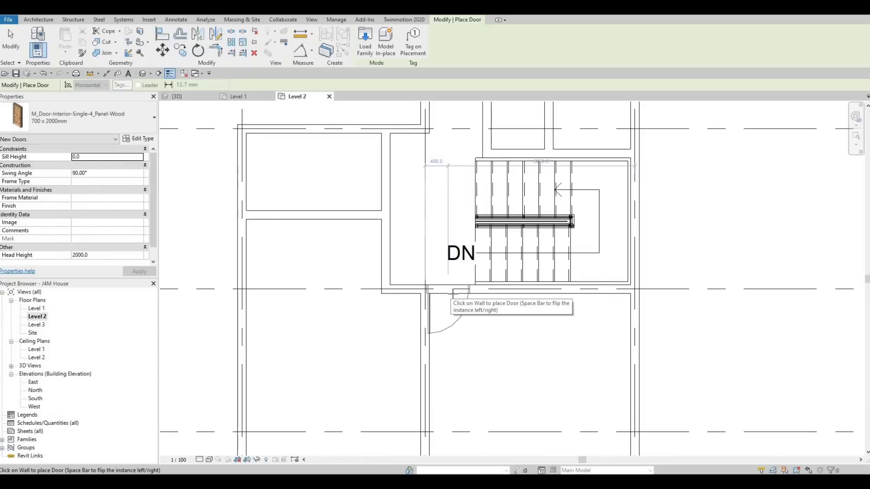
left_click(421, 278)
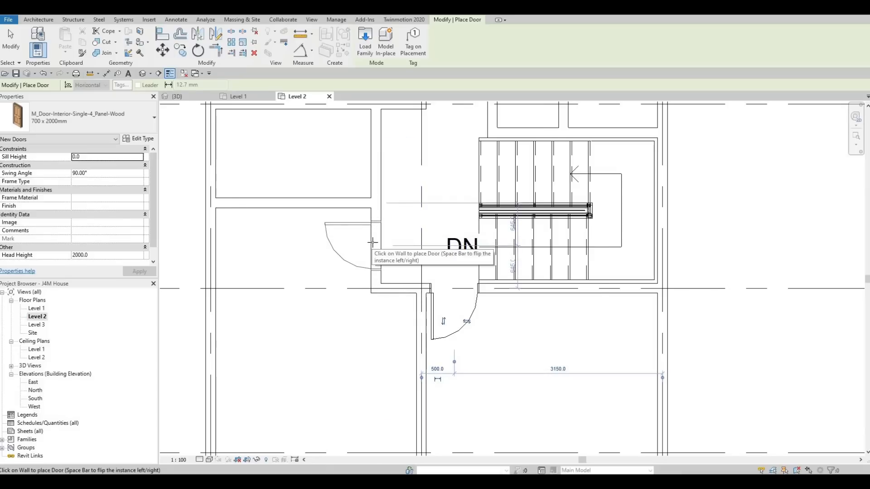
Step: Place two doors in the vertical partition facing the stairs, each 500 mm from the horizontal partition between them and swinging into its room
scroll(371, 243, "down", 1)
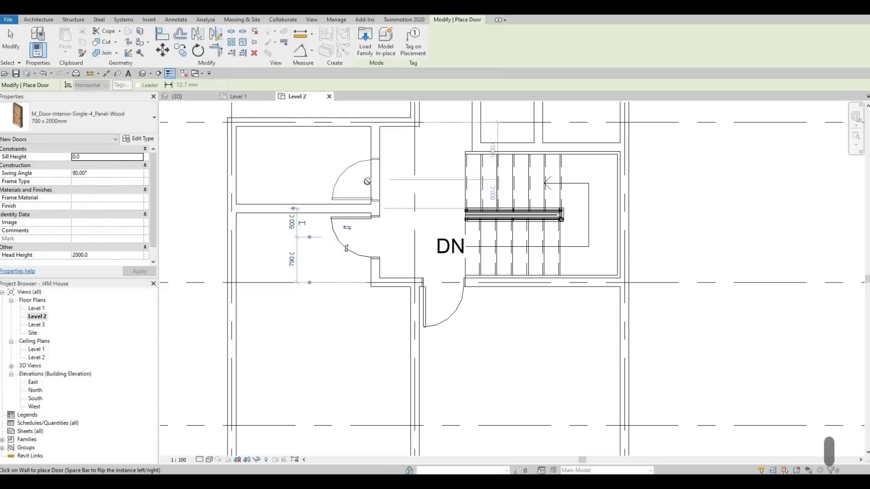
scroll(344, 205, "down", 3)
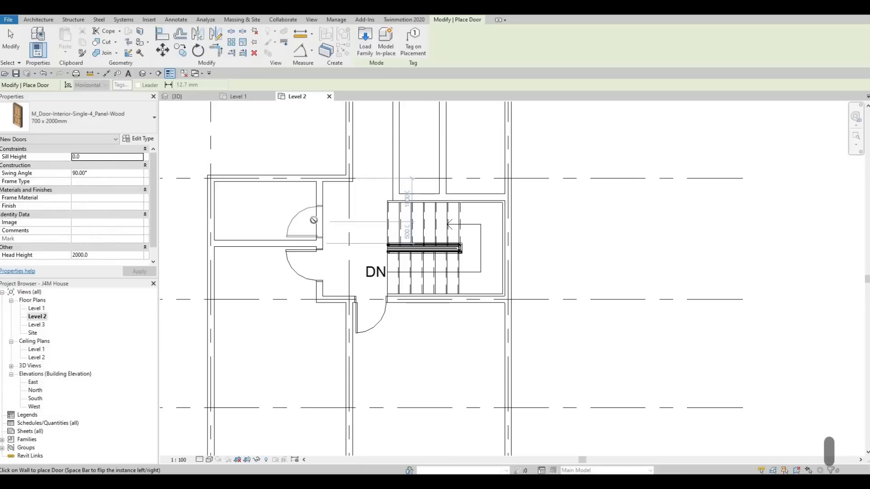
key("Escape")
Step: Place a door in the horizontal partition above the stair-side rooms, next to the grid 3 exterior wall and swinging downward, and finish door placement
scroll(450, 172, "down", 1)
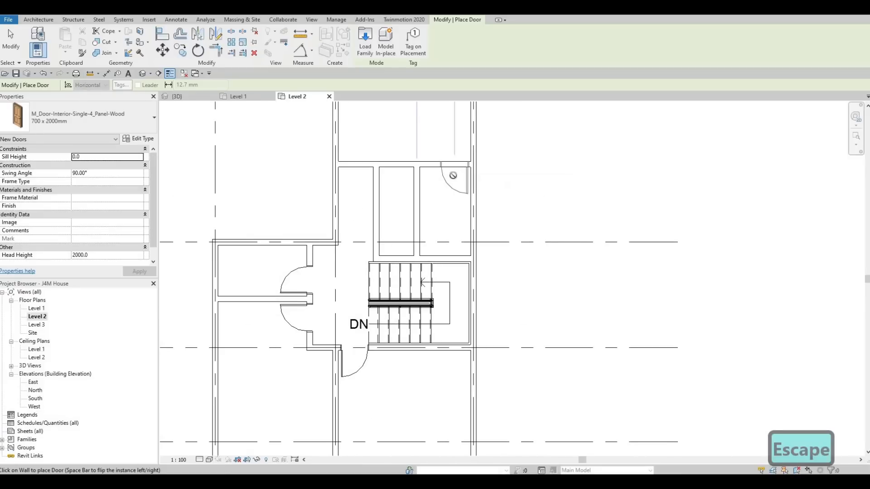
key("Escape")
key("Escape")
key("Escape")
middle_click_drag(406, 246, 414, 239)
scroll(414, 240, "down", 4)
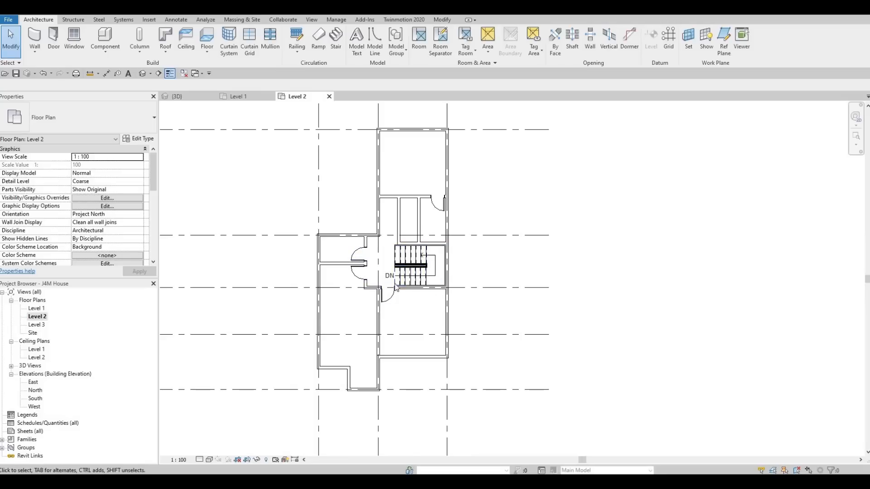
Step: Nudge the door in the grid C wall toward grid 2 until its centre is 480 mm from the grid
scroll(390, 303, "up", 5)
key("Escape")
key("Escape")
scroll(401, 286, "up", 4)
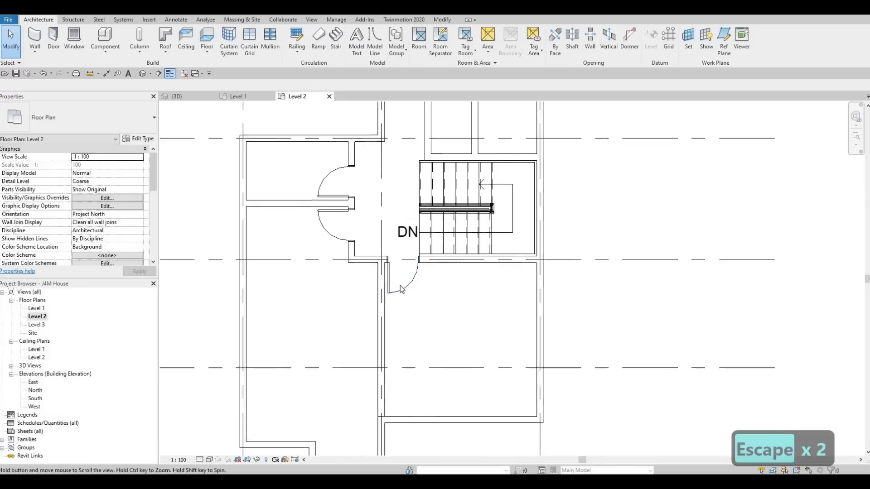
left_click(406, 254)
scroll(407, 252, "up", 3)
scroll(406, 252, "up", 2)
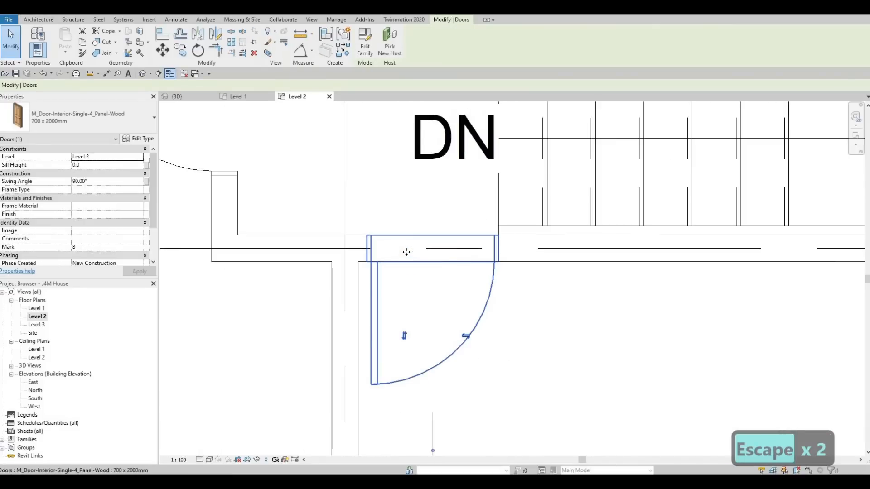
key("Left")
key("Left")
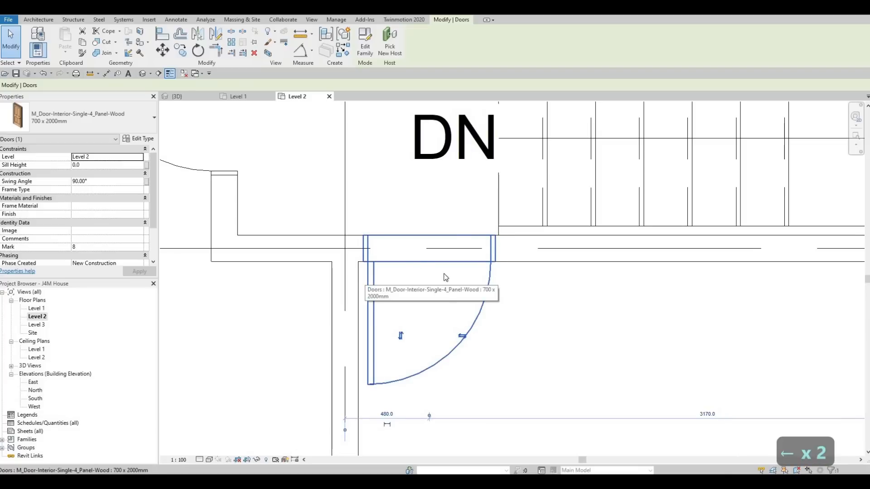
scroll(414, 259, "down", 4)
key("Escape")
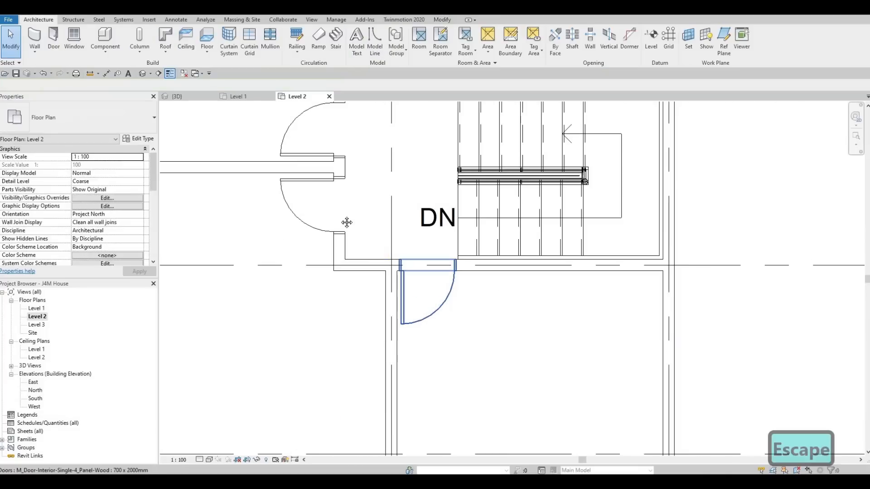
key("Escape")
Step: Examine the door positions and room layout around the stairs and up to the top room on the Level 2 plan
scroll(390, 231, "down", 3)
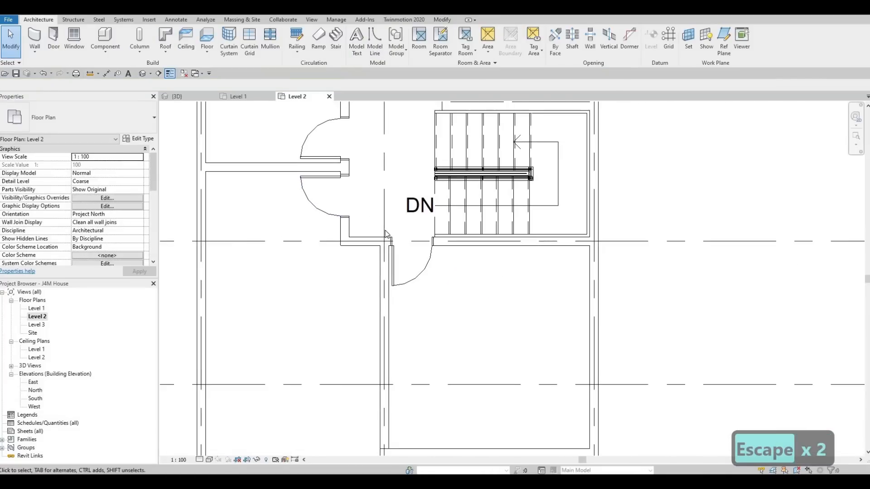
scroll(384, 243, "down", 1)
middle_click_drag(383, 253, 382, 275)
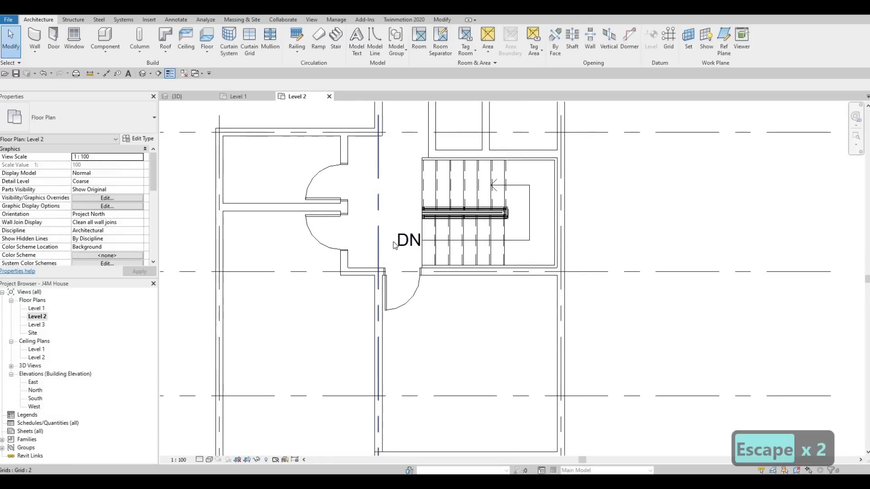
scroll(394, 245, "down", 4)
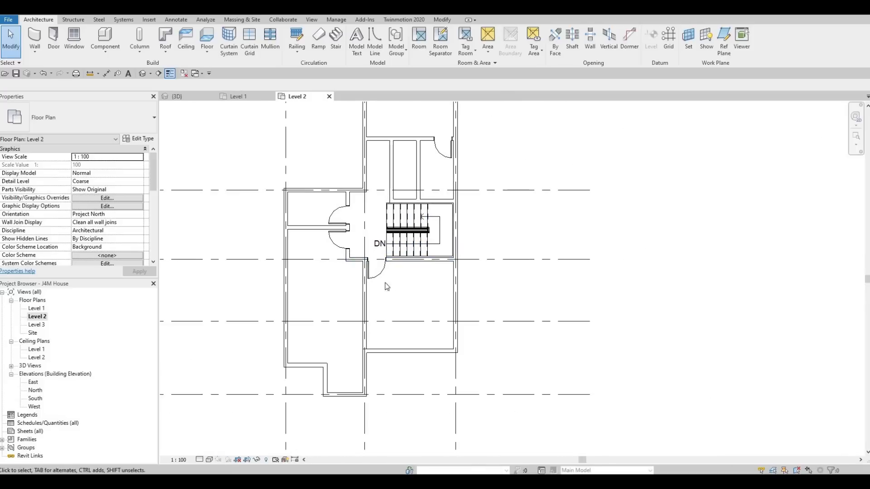
middle_click_drag(408, 170, 410, 254)
scroll(393, 215, "up", 1)
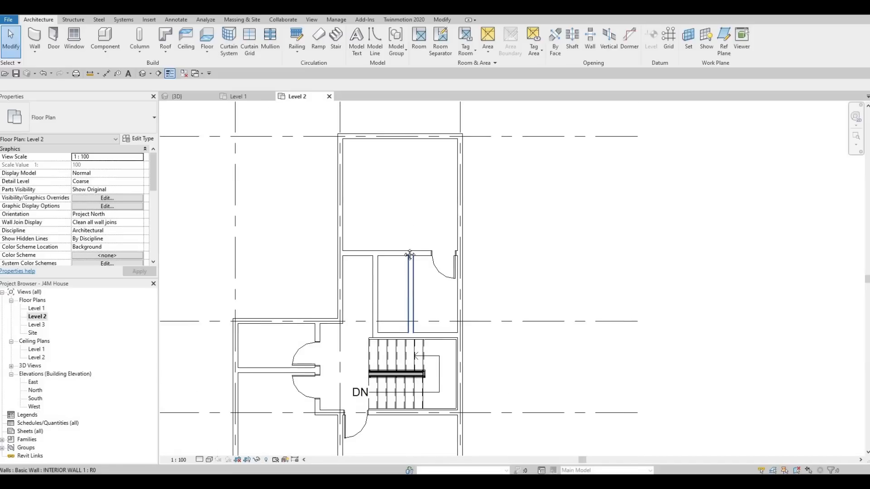
scroll(404, 277, "down", 1)
middle_click_drag(401, 288, 406, 237)
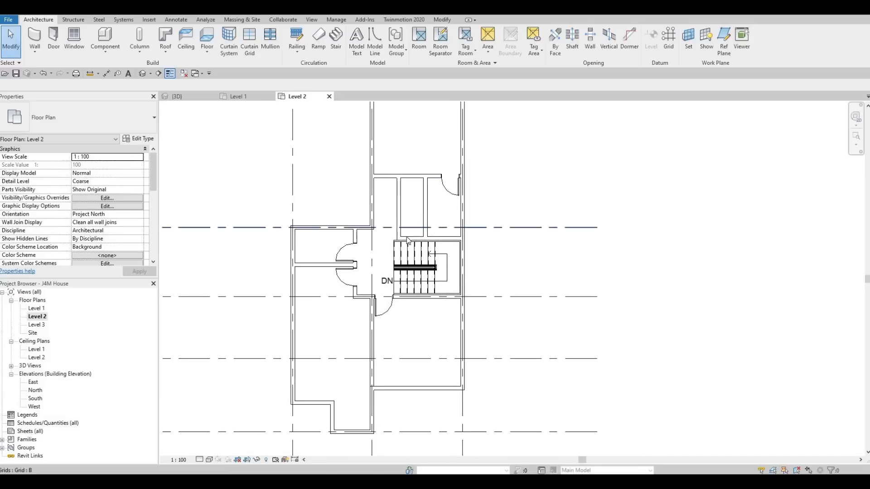
Step: Load the M_Bed-Box family from the Beds folder of the Furniture library
left_click(149, 19)
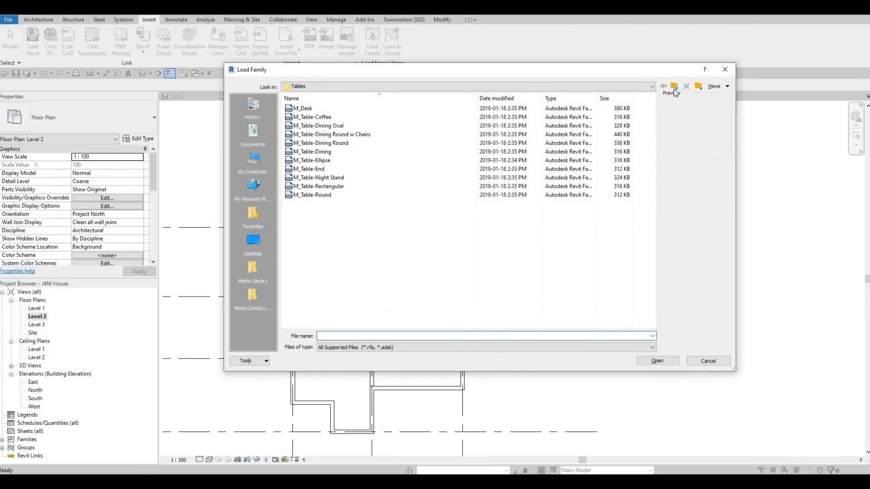
left_click(674, 90)
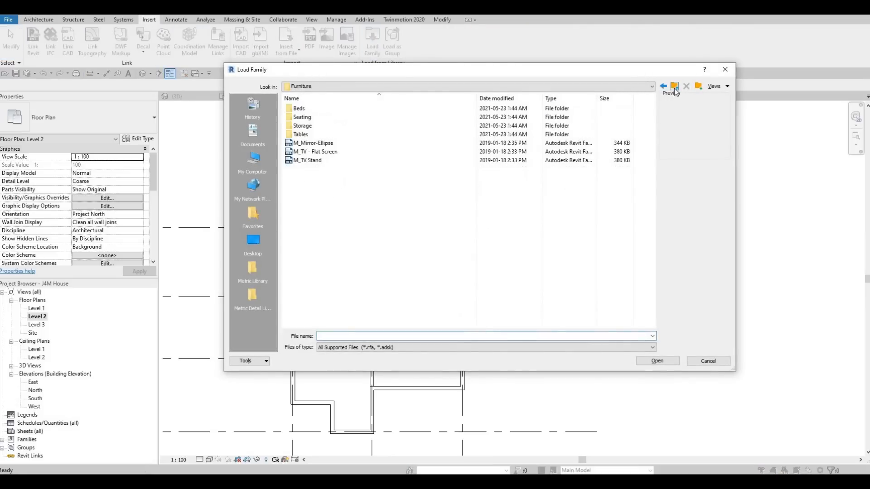
left_click(316, 109)
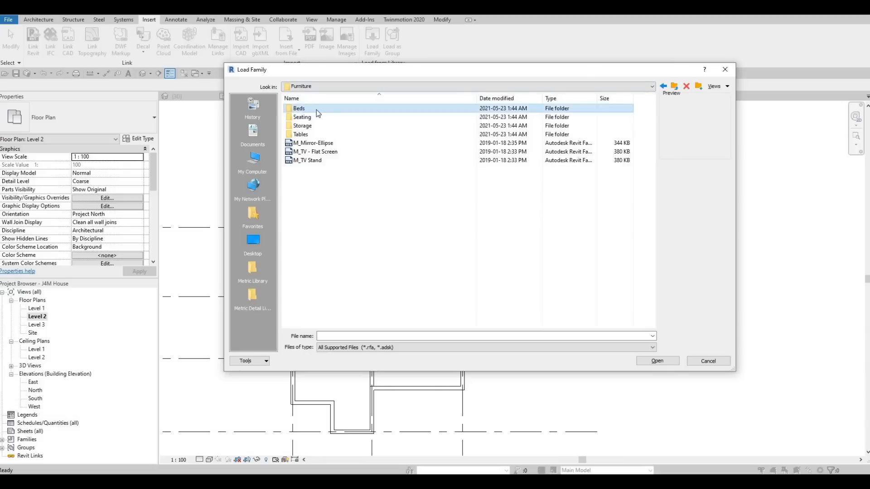
double_click(317, 110)
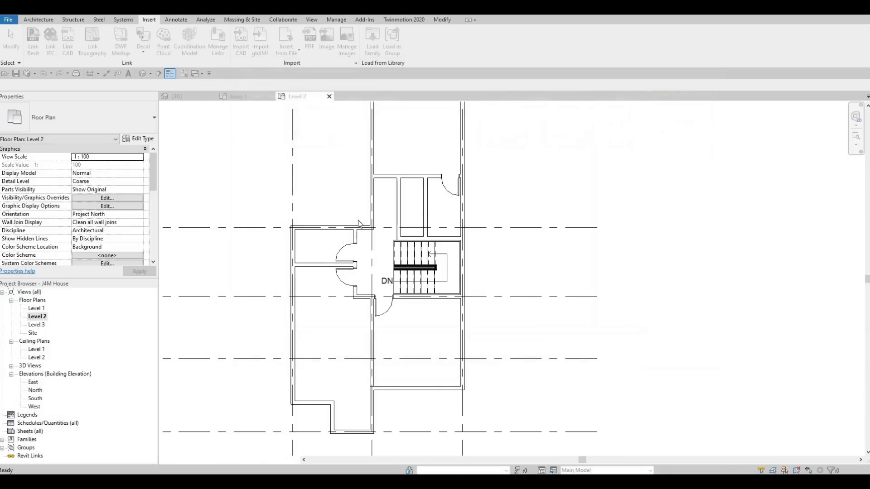
key("Return")
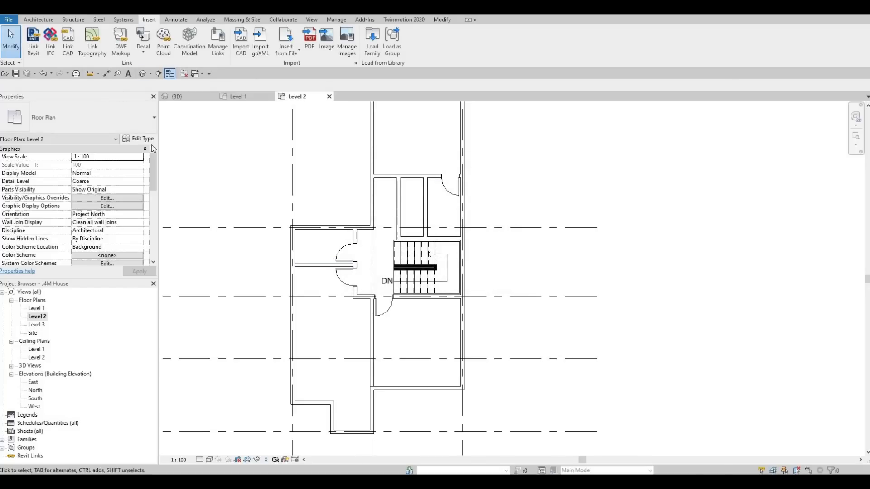
Step: Start placing a component with the M_Bed-Box 1525 x 2007mm - Queen type
key("c")
key("m")
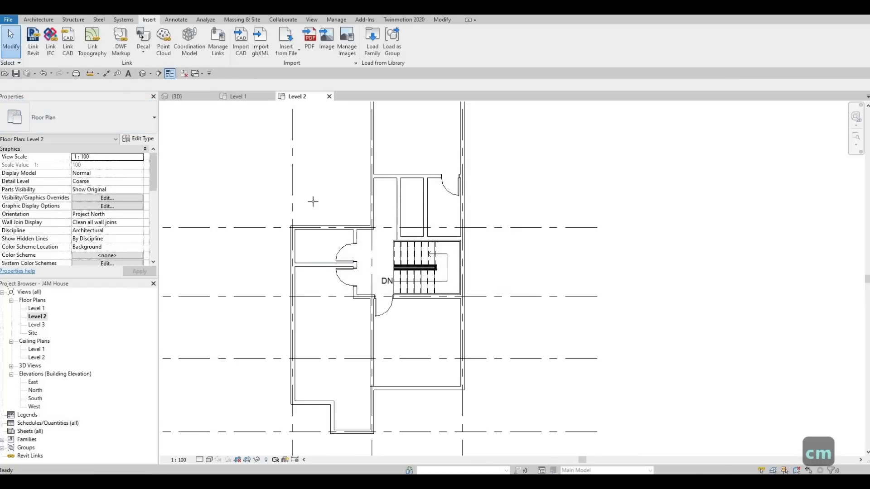
left_click(88, 120)
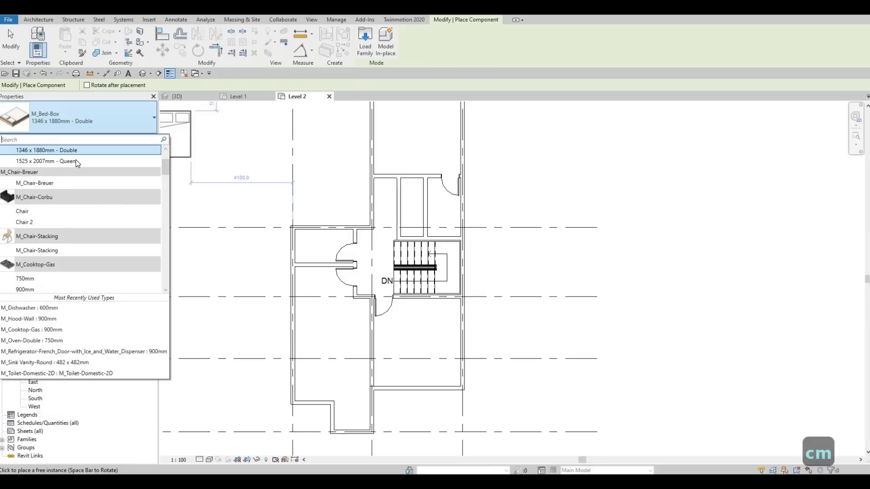
left_click(76, 159)
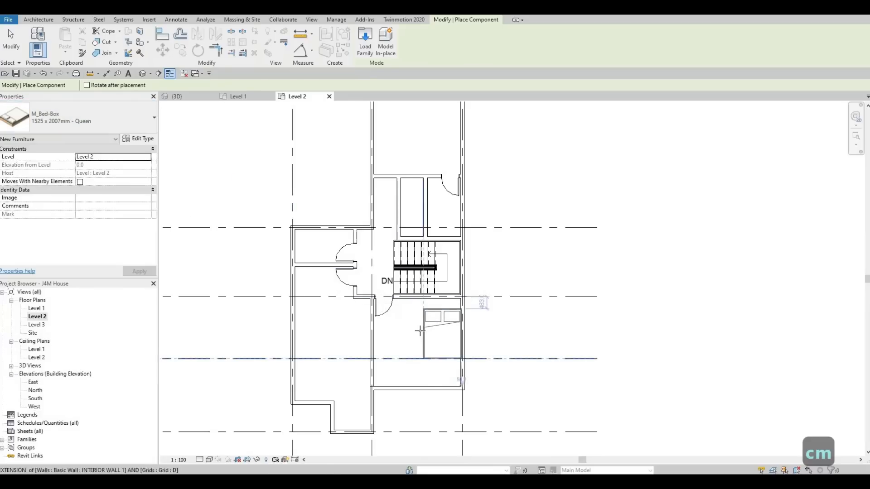
Step: Place the queen bed in the room below the stairs, headboard against the grid 3 exterior wall and 1000 mm above the bottom wall
key("space")
key("space")
key("space")
key("space")
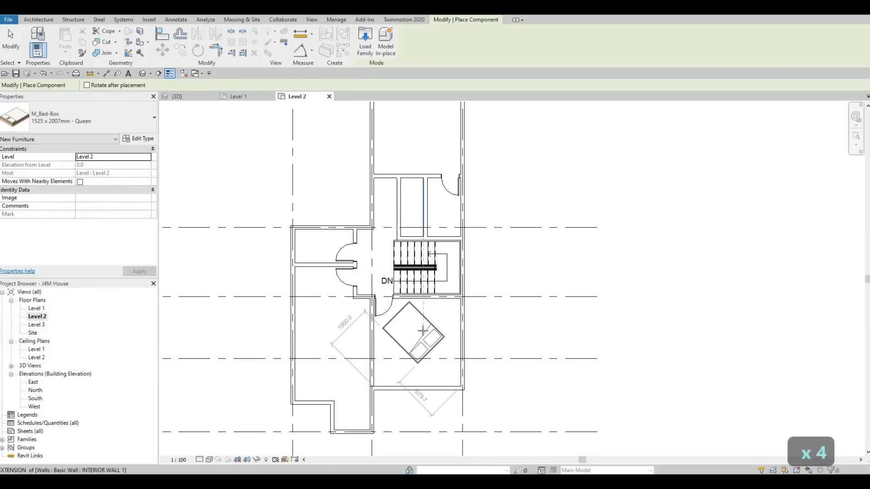
key("space")
scroll(441, 330, "up", 3)
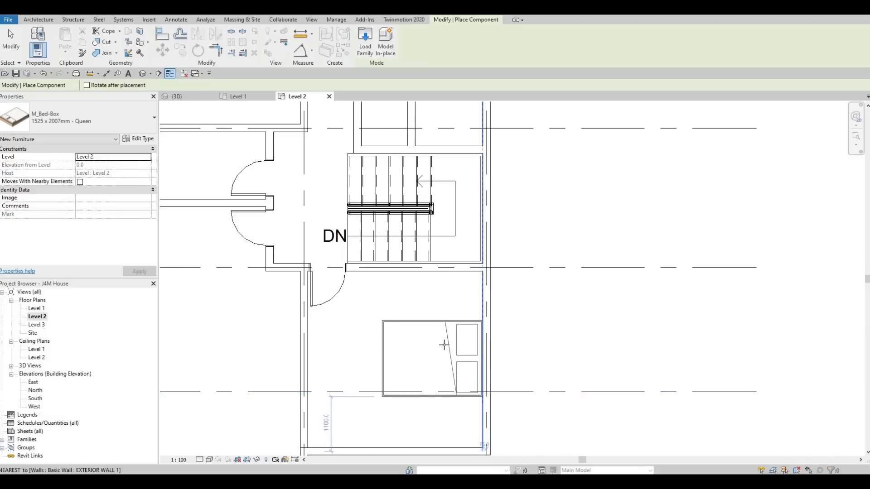
left_click(432, 363)
Step: Rotate a second queen bed so its headboard faces the grid 1 exterior wall in the room between grids 1 and 2
scroll(351, 303, "down", 2)
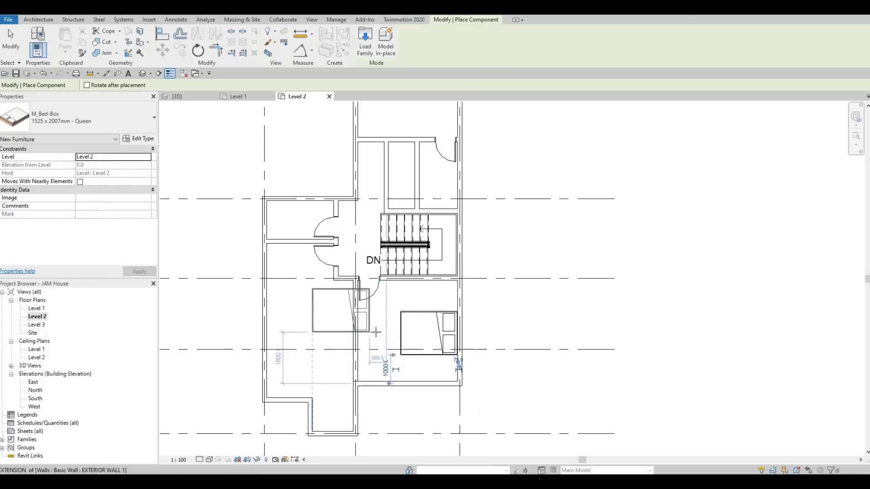
middle_click_drag(379, 333, 396, 357)
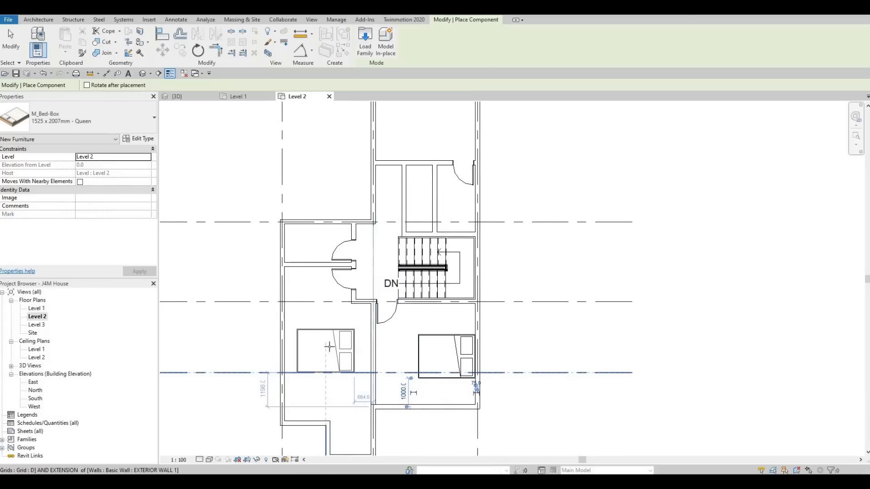
key("space")
key("space")
key("space")
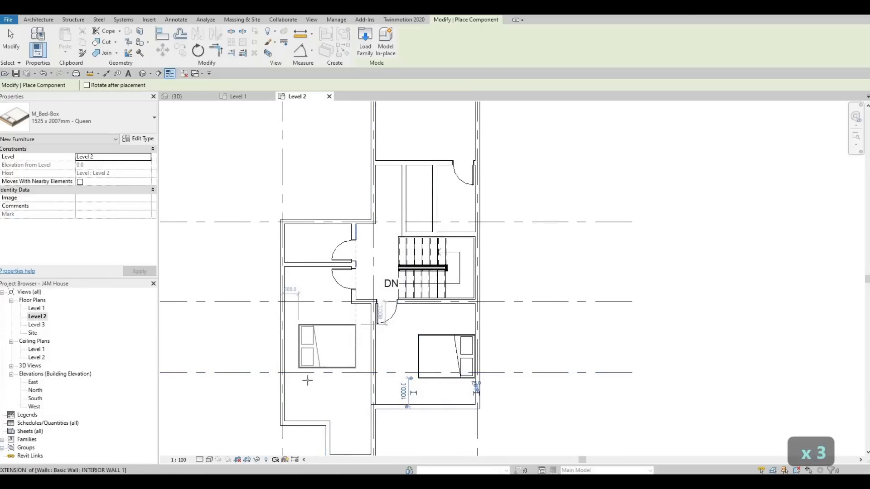
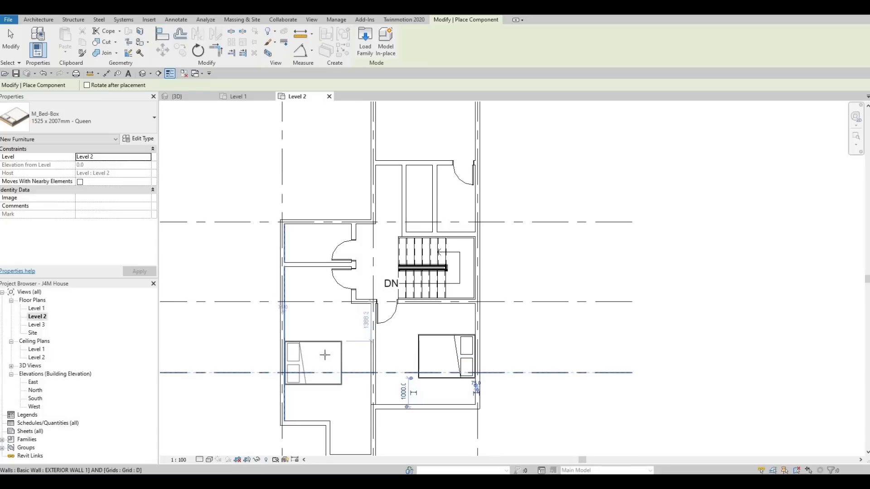
Step: Place queen beds against the grid 1 exterior wall and in the uppermost bedroom, the latter with its headboard against the grid 3 wall
left_click(317, 383)
mouse_move(320, 311)
middle_mouse_down()
mouse_move(324, 326)
mouse_move(315, 319)
middle_mouse_up()
scroll(322, 323, "down", 1)
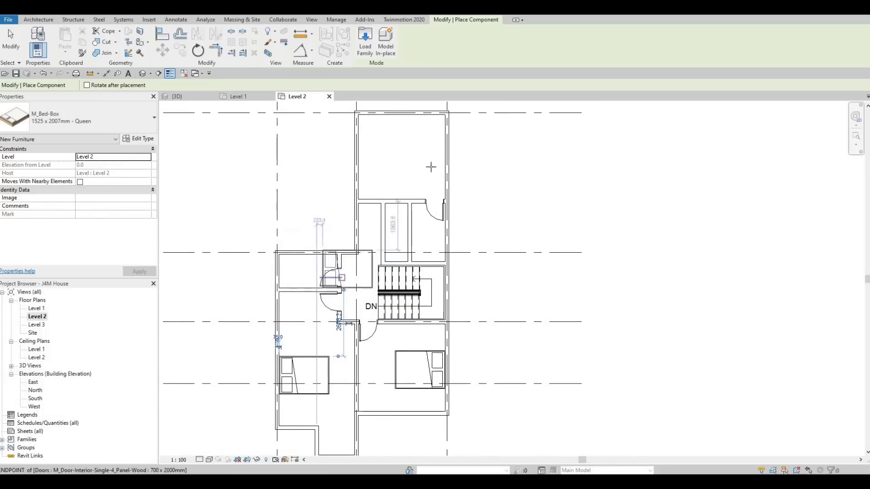
key("space")
key("space")
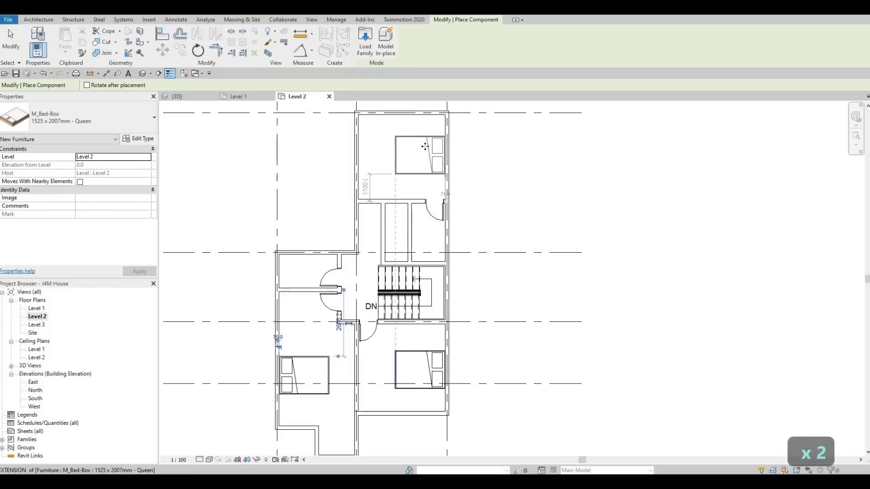
left_click(425, 146)
key("Escape")
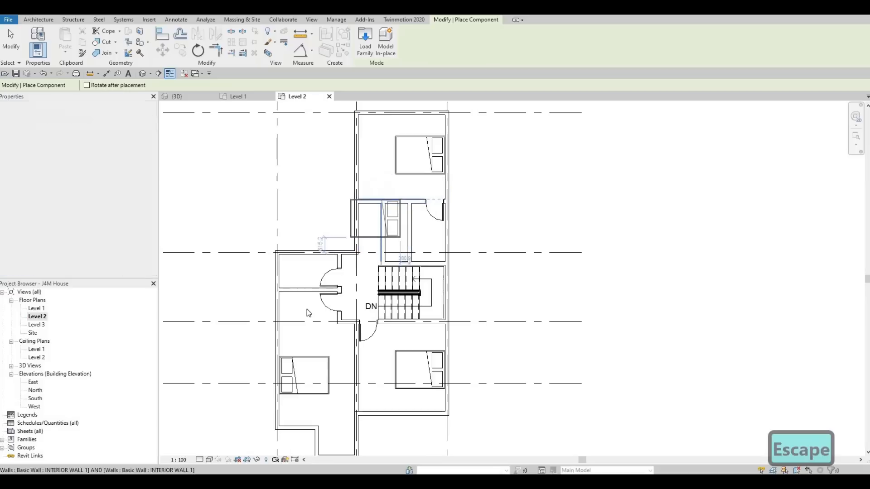
key("Escape")
key("Escape")
Step: Extend the horizontal interior wall beside the bedroom door to the grid 1 exterior wall, enclosing the small room above it
scroll(312, 312, "up", 3)
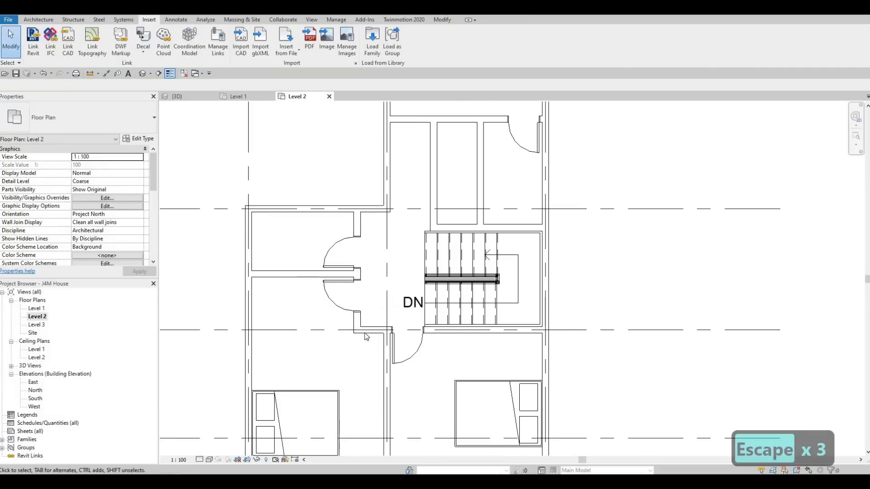
left_click(356, 332)
left_click_drag(357, 330, 252, 333)
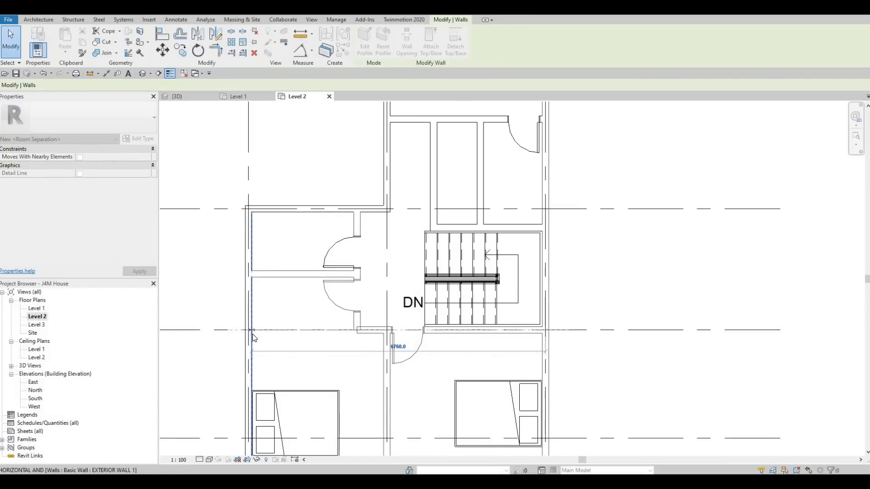
key("Escape")
key("Escape")
key("Escape")
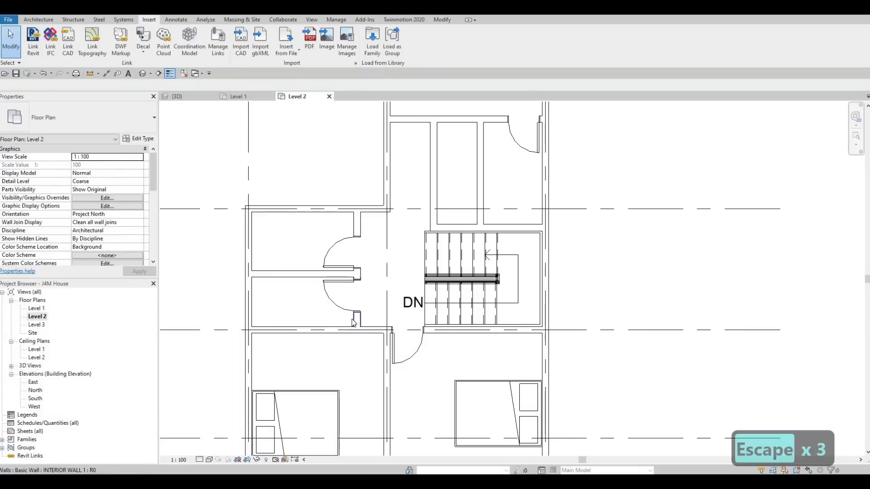
Step: Nudge the lower small room's door wall toward grid 1 until it is about 2180 mm from that grid
left_click(354, 323)
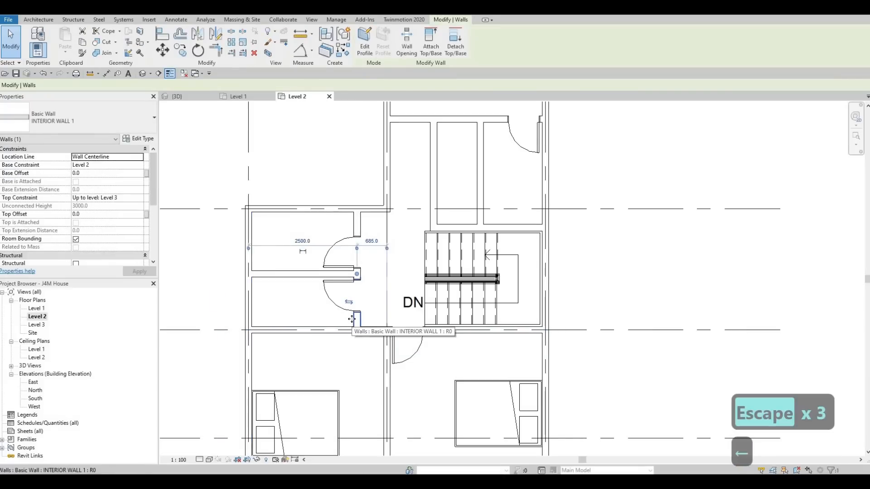
key("Left")
key("Left")
key("Left")
key("Left")
key("Left")
key("Left")
key("Left")
key("Left")
key("Left")
key("Left")
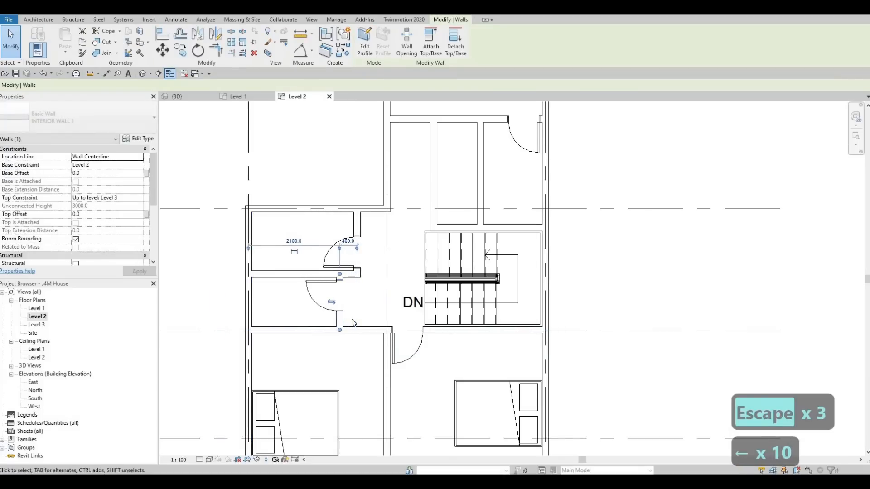
key("Right")
key("Right")
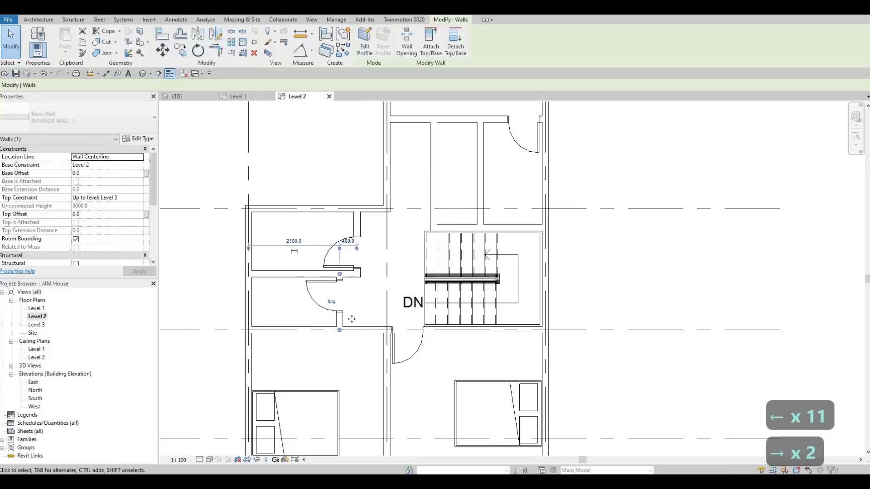
key("Right")
key("Right")
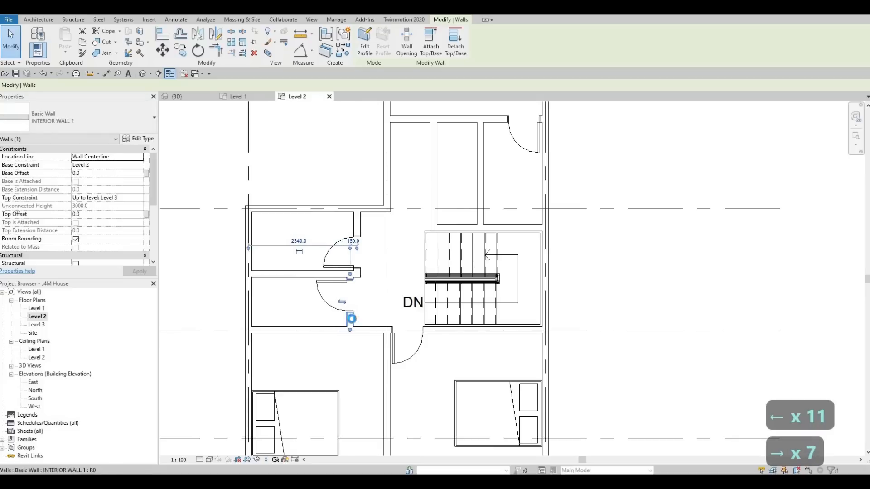
key("Left")
key("Left")
key("Left")
key("Left")
key("Escape")
key("Escape")
key("Escape")
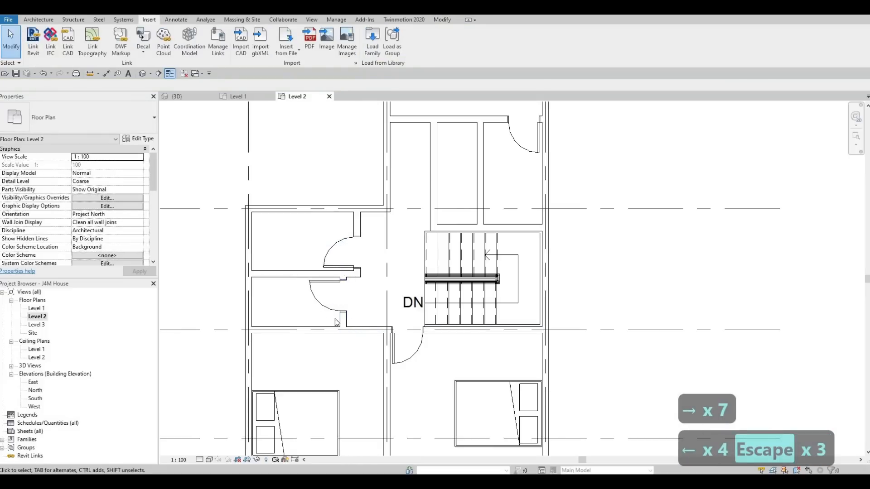
Step: Add a 700 x 2000mm interior door to the grid 1 bedroom, mirroring the adjacent bedroom door across the dividing wall
scroll(329, 308, "up", 1)
mouse_move(330, 313)
middle_mouse_down()
mouse_move(349, 320)
mouse_move(349, 297)
mouse_move(335, 298)
middle_mouse_up()
scroll(335, 301, "down", 1)
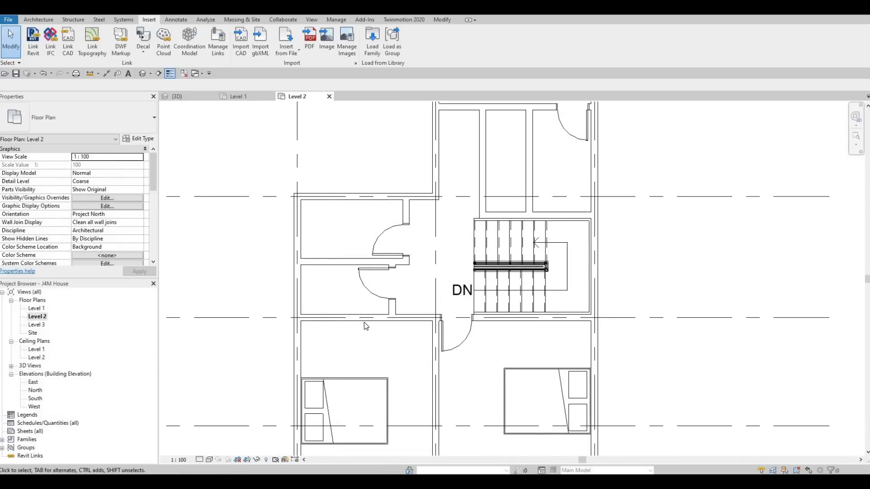
middle_click_drag(381, 307, 393, 274)
scroll(378, 280, "down", 1)
scroll(410, 290, "up", 1)
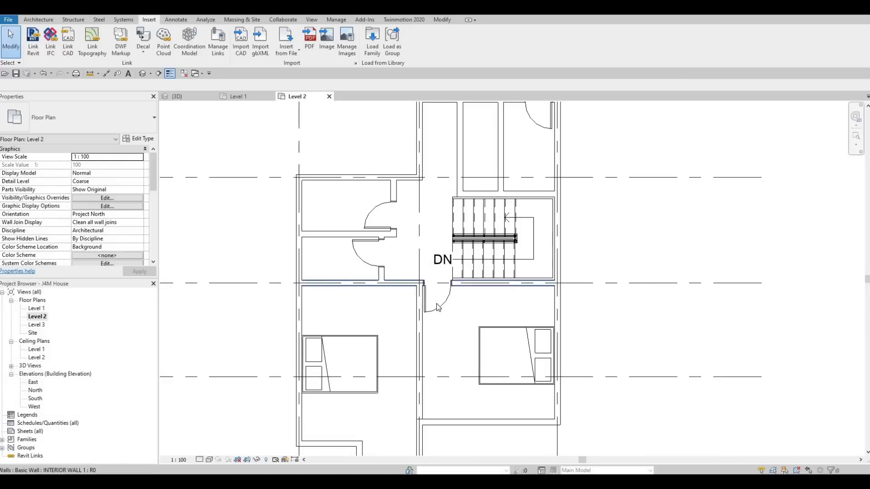
key("Escape")
key("Escape")
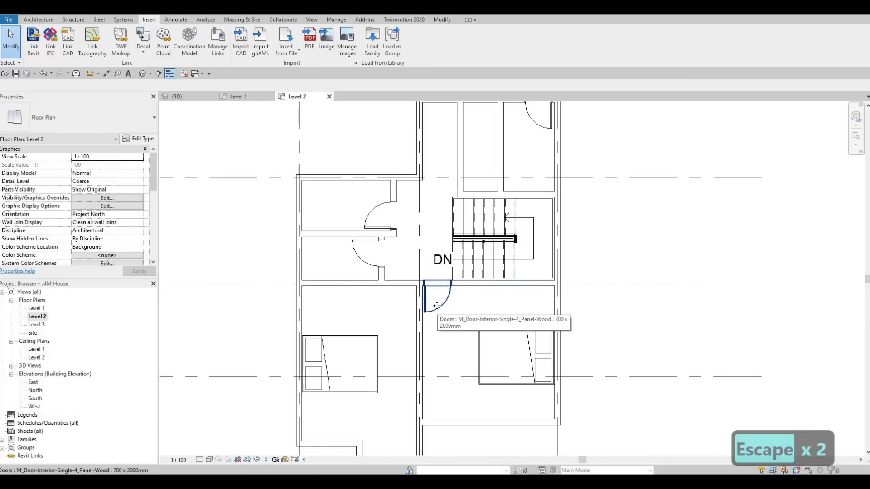
left_click(435, 310)
key("c")
key("s")
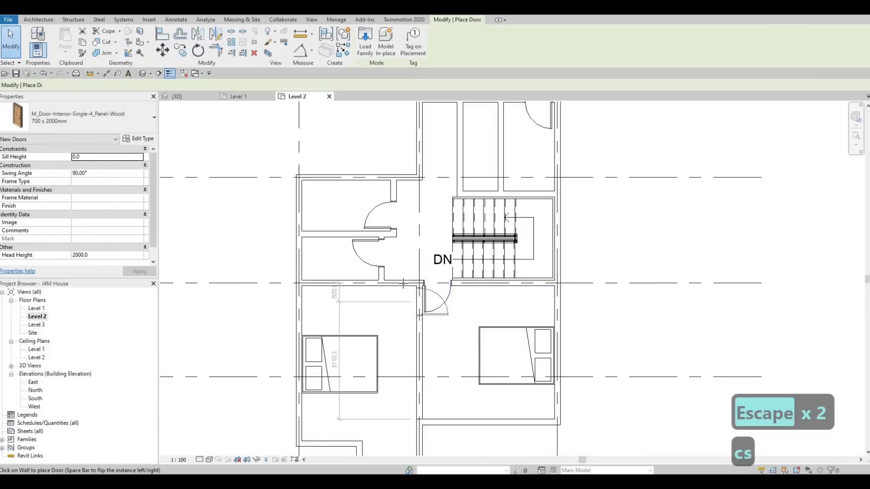
key("space")
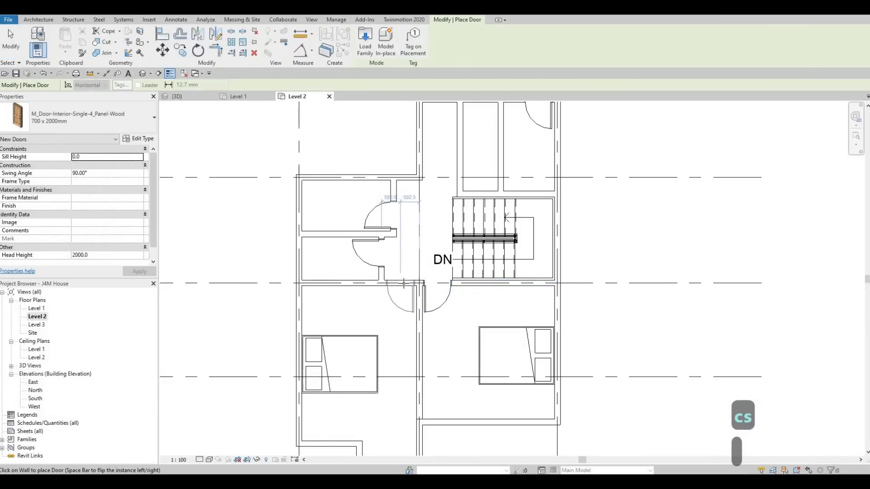
left_click(405, 283)
key("Escape")
key("Escape")
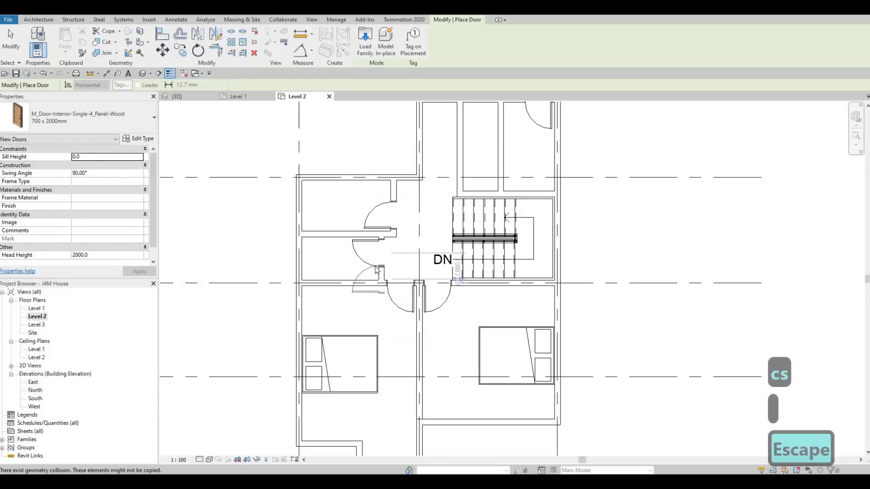
Step: Nudge the queen bed in the grid 1 bedroom slightly down, away from the bedroom's door wall
middle_click_drag(386, 268, 398, 241)
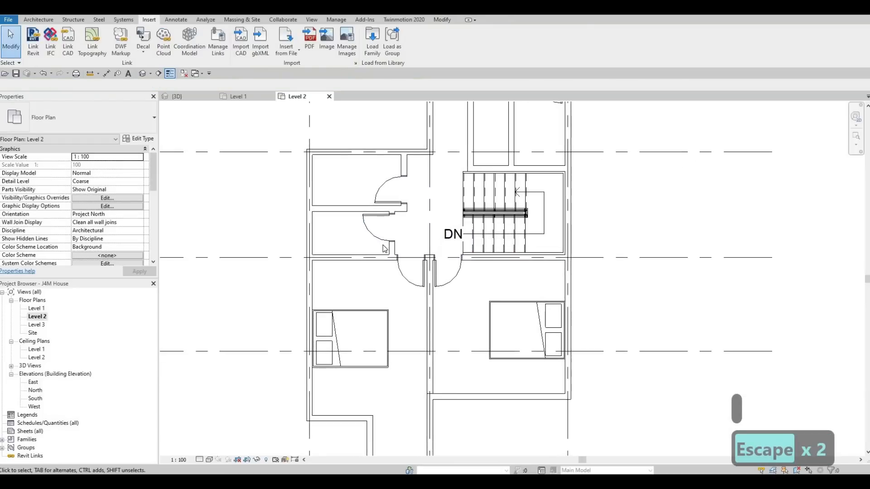
middle_click_drag(373, 292, 379, 256)
middle_click_drag(383, 223, 380, 232)
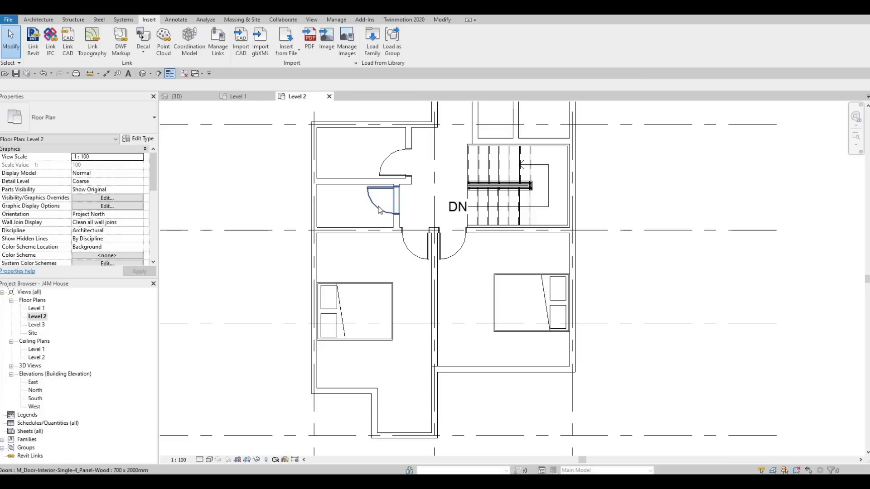
scroll(385, 232, "down", 1)
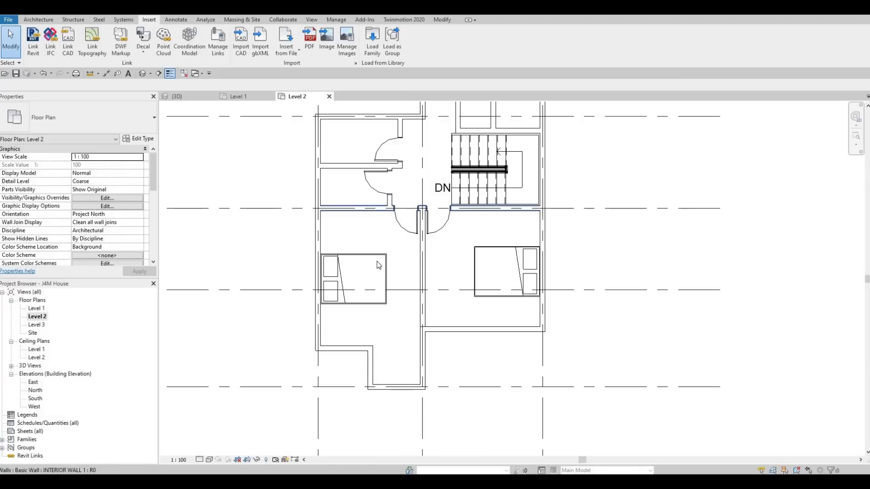
scroll(376, 268, "down", 2)
key("Escape")
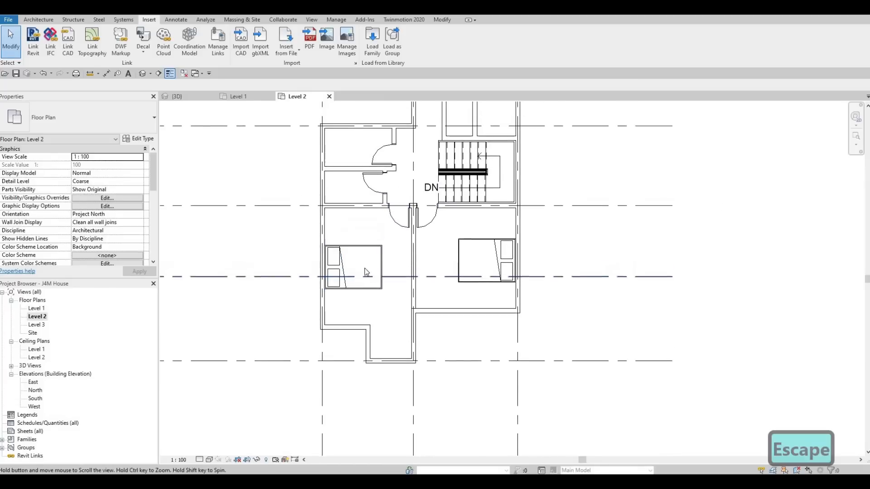
middle_click_drag(365, 268, 390, 255)
scroll(390, 286, "down", 1)
scroll(391, 254, "up", 1)
key("Escape")
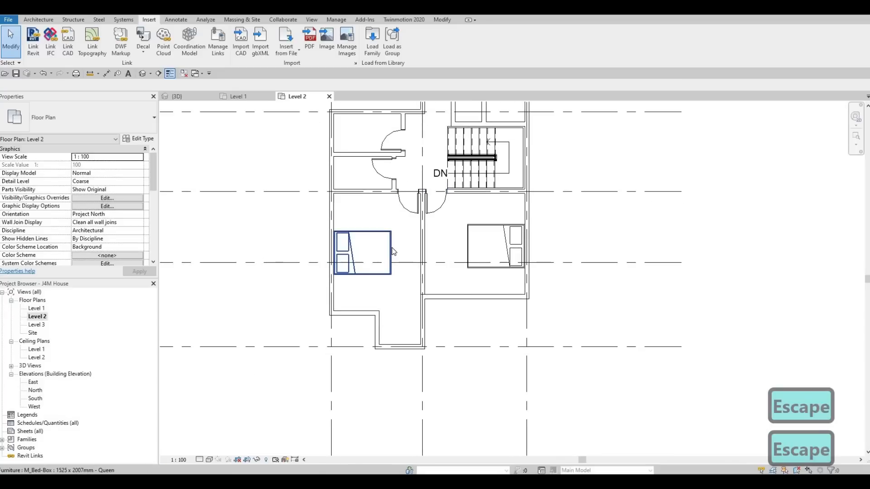
left_click(393, 252)
key("Down")
key("Down")
key("Down")
key("Down")
key("Down")
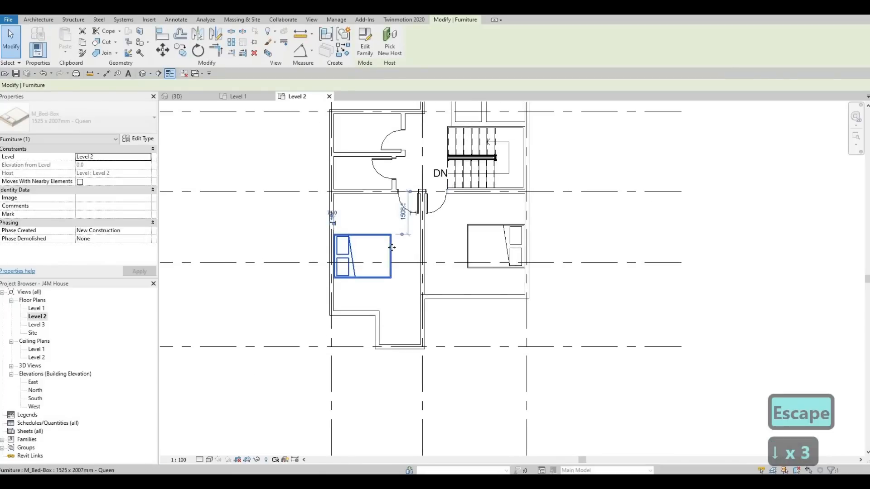
key("Escape")
key("Escape")
key("Escape")
Step: Draw INTERIOR WALL 1 closet walls in the grid 1 bedroom, 700 mm down beside the door and across to the exterior wall
scroll(393, 193, "up", 1)
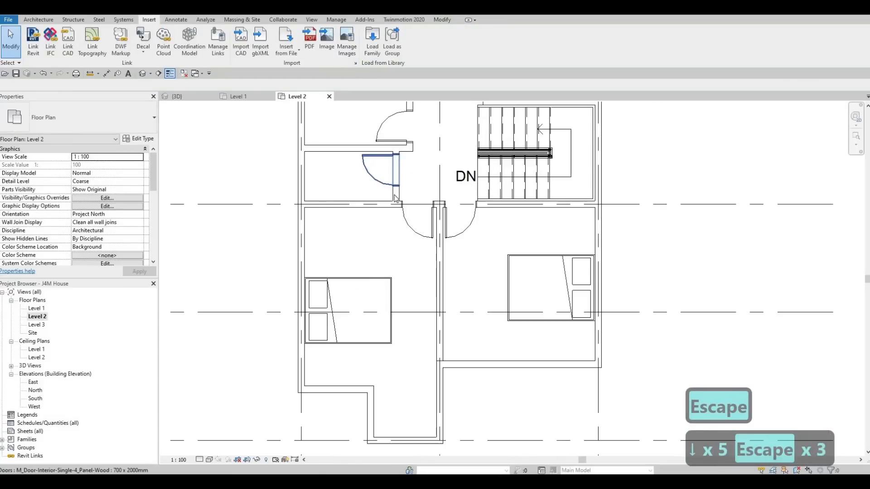
left_click(395, 198)
key("c")
key("s")
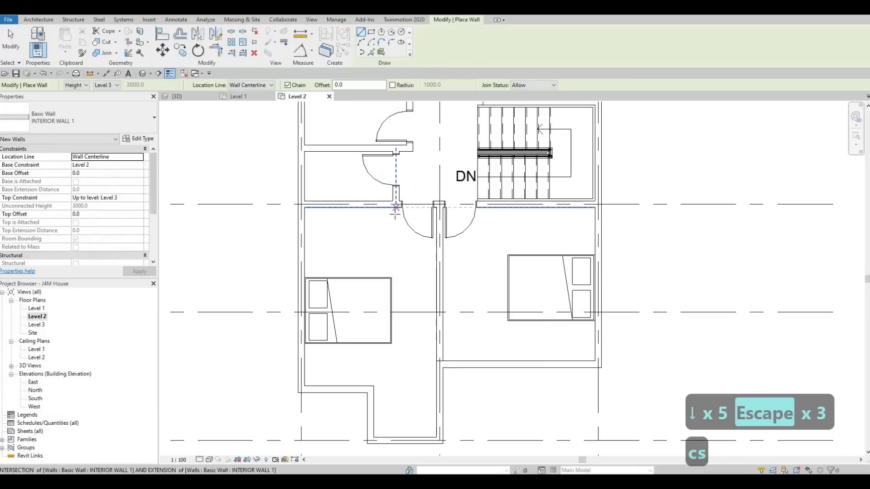
left_click(395, 226)
left_click(397, 235)
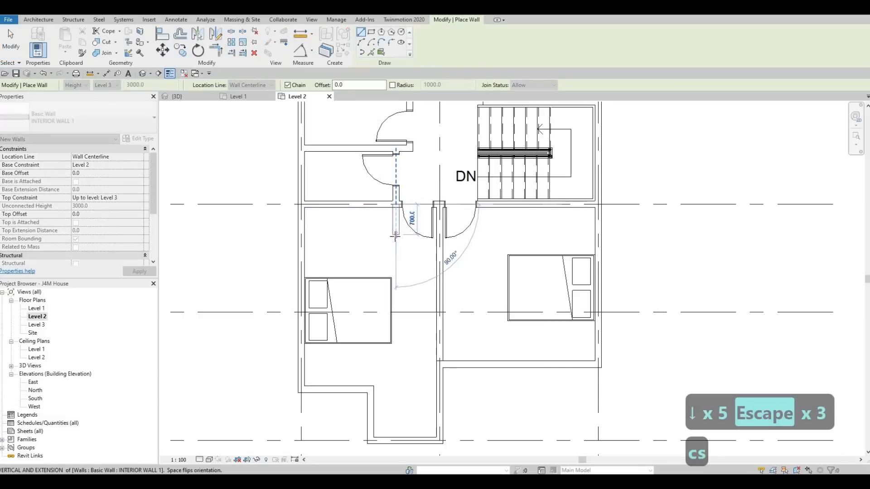
left_click(301, 232)
key("Escape")
key("Escape")
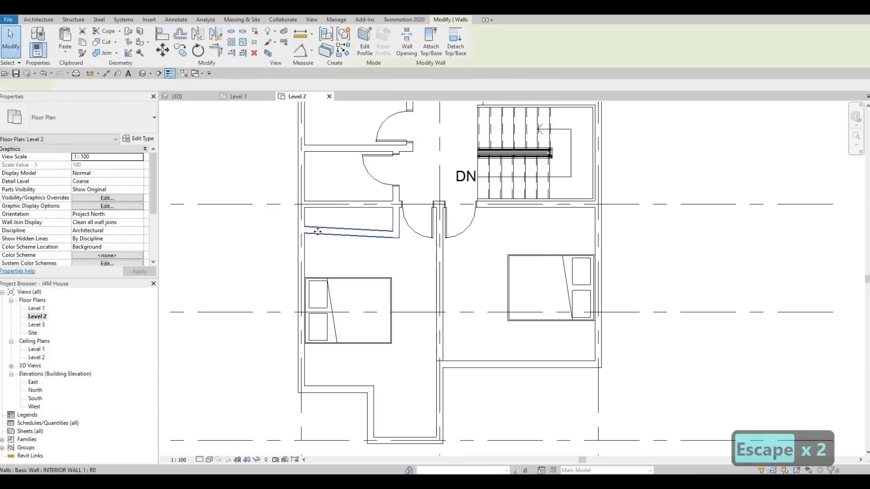
Step: Delete the slanted closet wall and redraw it horizontally from the 700 mm stub to the grid 1 exterior wall
left_click(318, 232)
key("Delete")
left_click(396, 228)
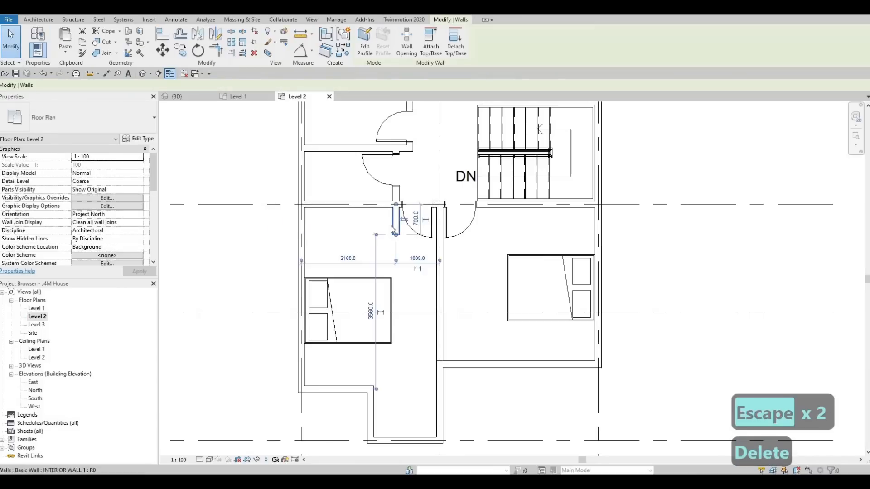
key("c")
key("s")
left_click(395, 234)
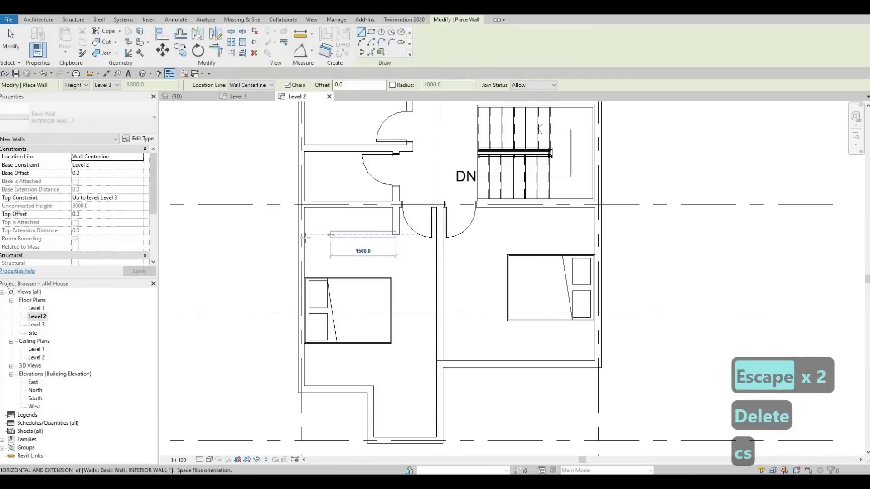
left_click(339, 236)
key("Escape")
key("Escape")
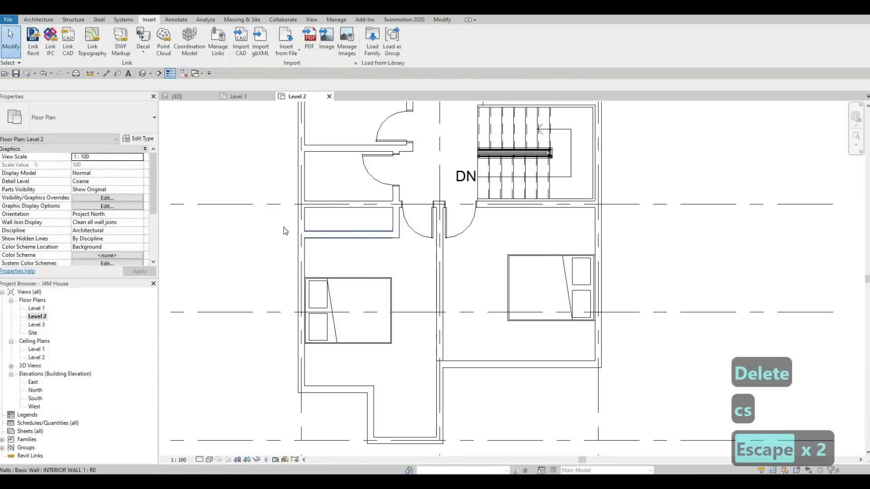
Step: Measure the new closet's depth between its front wall and the parallel partition above it
left_click(344, 236)
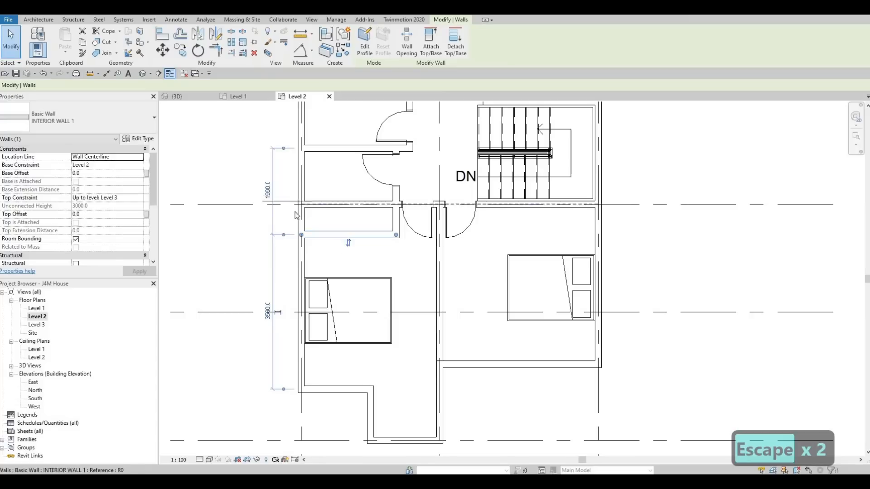
left_click_drag(284, 148, 283, 204)
key("Escape")
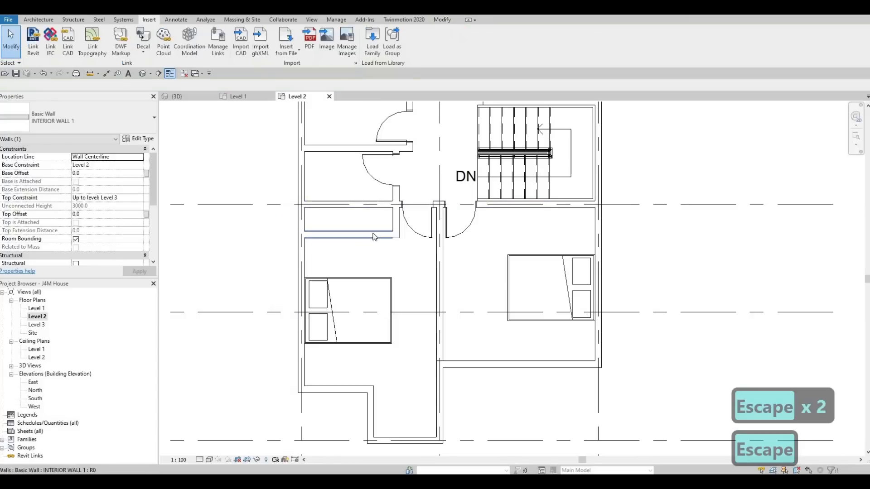
key("Escape")
key("Escape")
Step: Draw matching INTERIOR WALL 1 closet walls in the grid 3 bedroom, aligned with the first closet's front and ending at the exterior wall
left_click(374, 235)
key("c")
key("s")
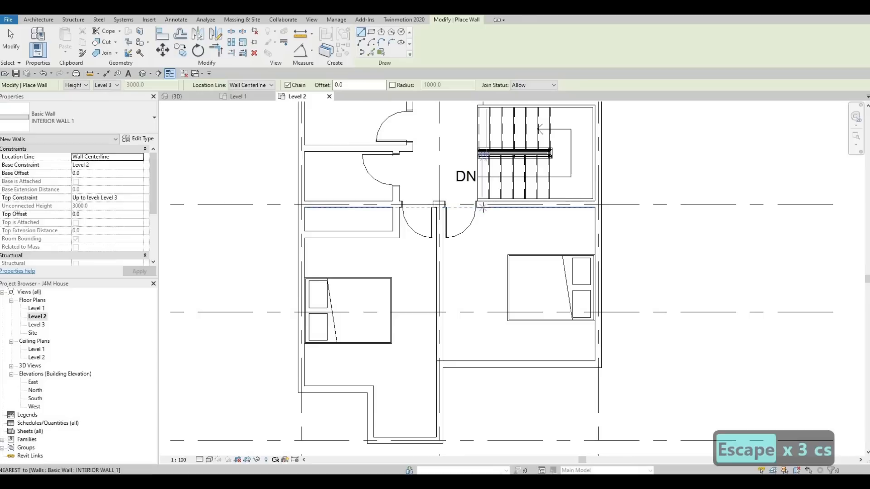
left_click(486, 204)
left_click(485, 235)
left_click(598, 235)
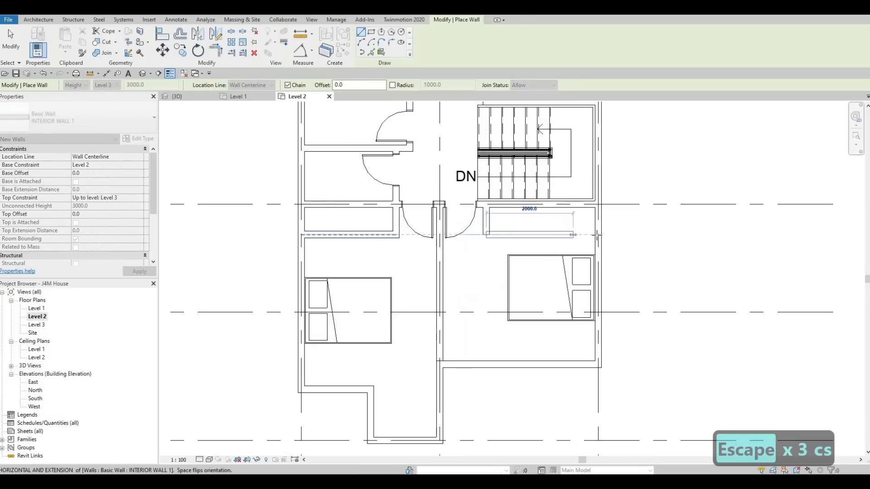
key("Escape")
key("Escape")
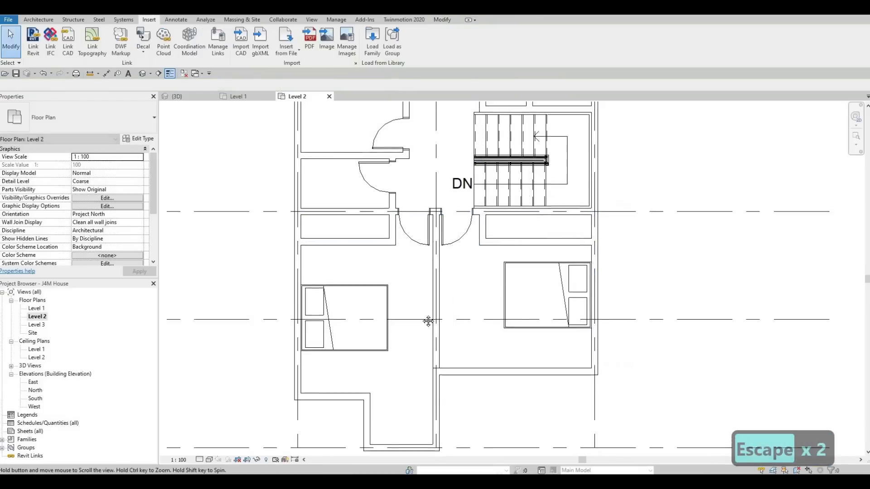
Step: Place a matching 700 x 2000 mm interior single door in the grid A bedroom's partition, opening into the narrow room beside the existing door
scroll(430, 318, "down", 2)
middle_click_drag(451, 133, 429, 211)
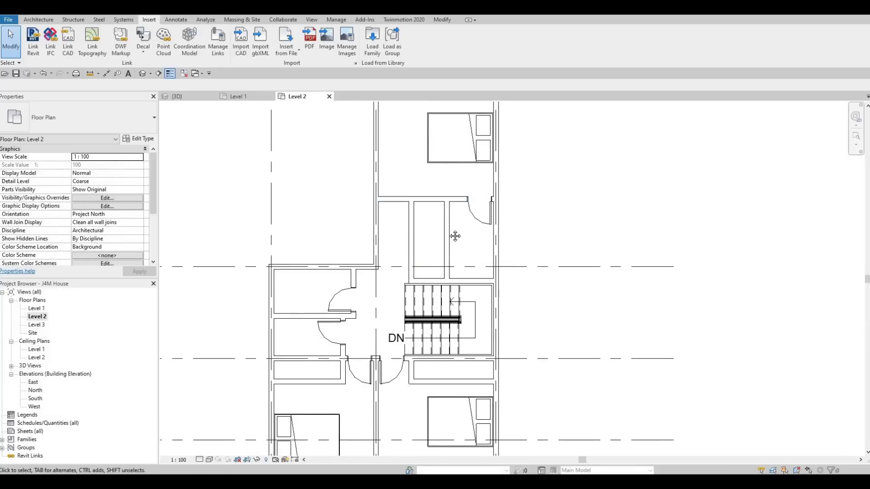
scroll(437, 216, "down", 3)
scroll(462, 152, "up", 2)
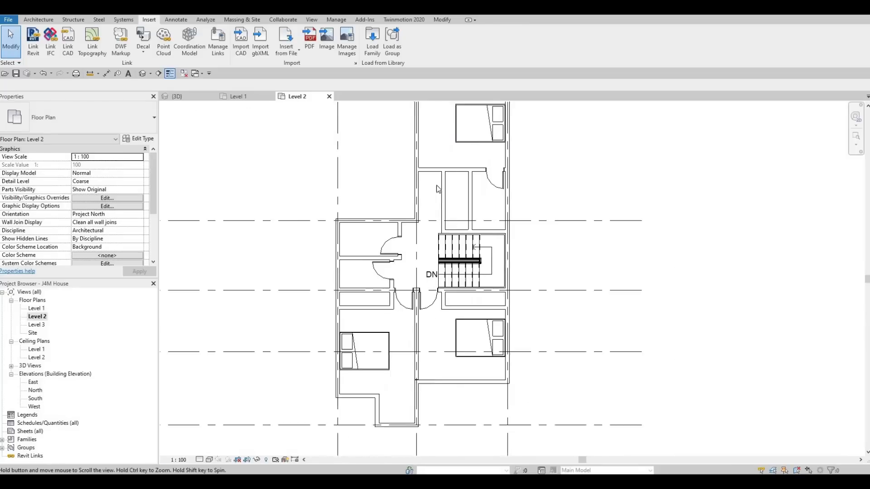
mouse_move(448, 243)
middle_mouse_down()
mouse_move(450, 205)
mouse_move(452, 236)
middle_mouse_up()
middle_click_drag(459, 181, 459, 214)
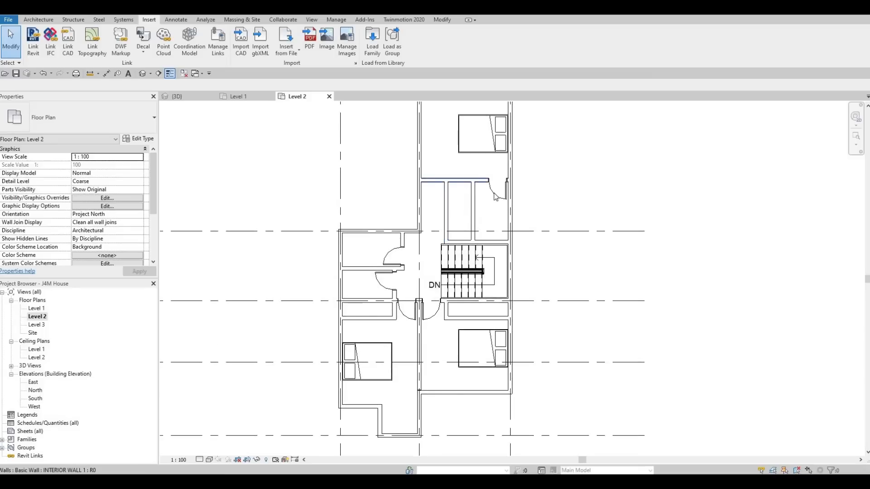
scroll(458, 181, "up", 1)
left_click(504, 195)
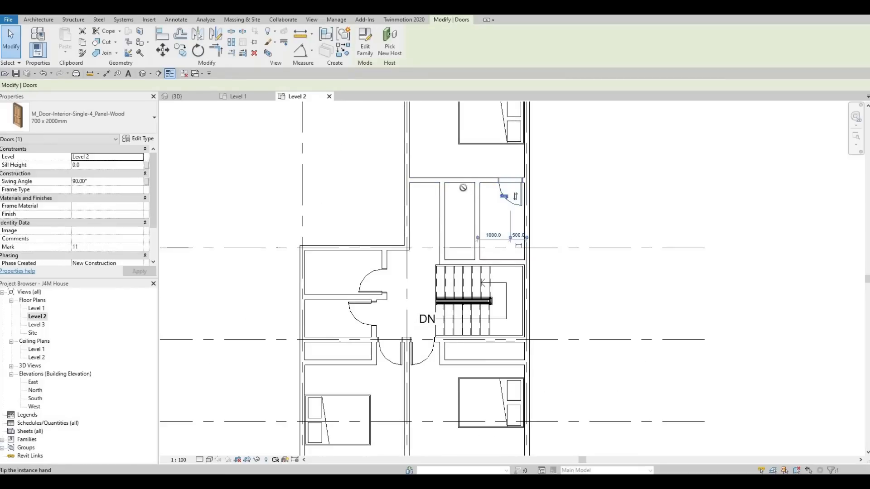
key("c")
key("s")
scroll(459, 184, "up", 1)
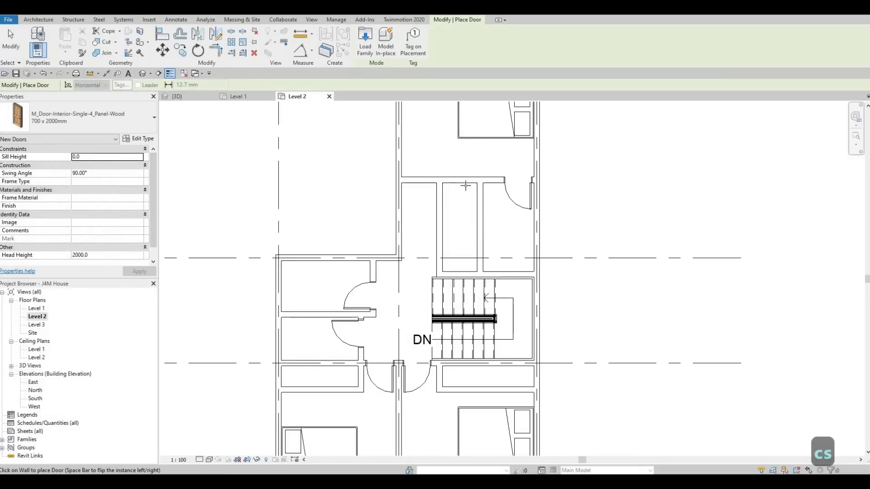
key("space")
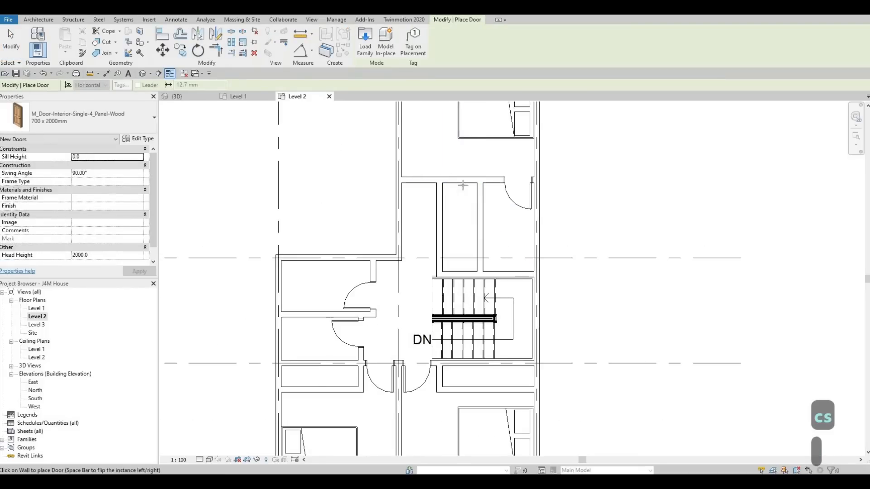
key("Escape")
key("Escape")
key("Escape")
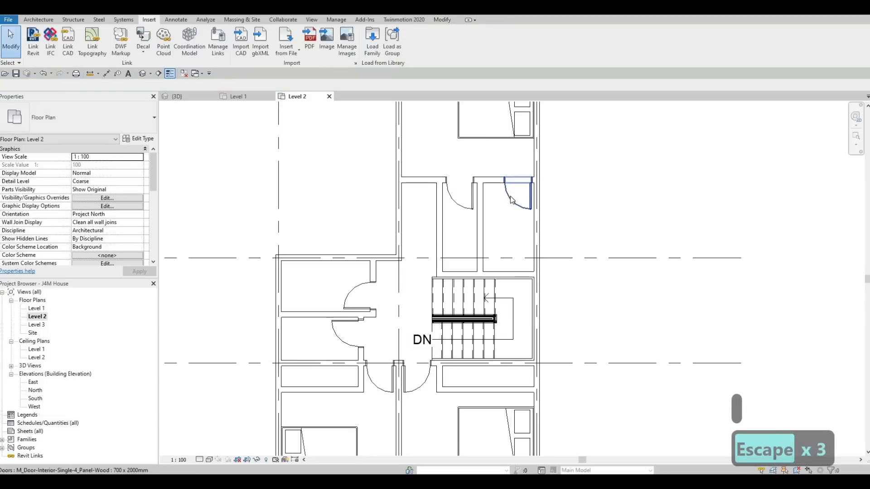
Step: Move the adjacent 700 x 2000 mm door next to the dividing partition, 500 mm from its centre, and reverse its hand
left_click(510, 199)
left_click(511, 199)
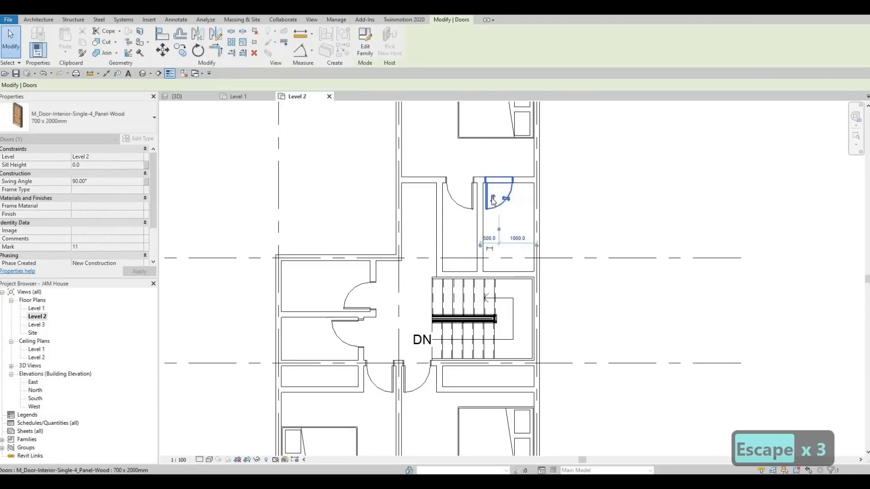
key("Escape")
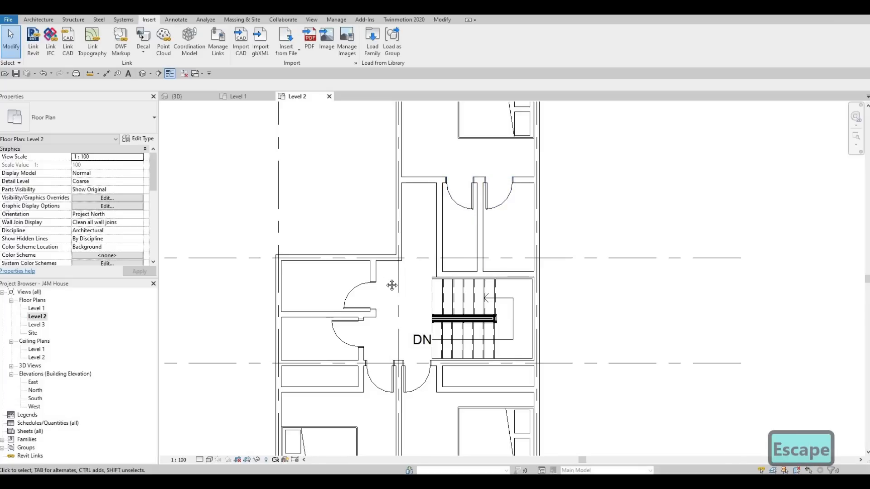
Step: Review the overall Level 2 layout from grid A to grid E
middle_click_drag(380, 305, 423, 263)
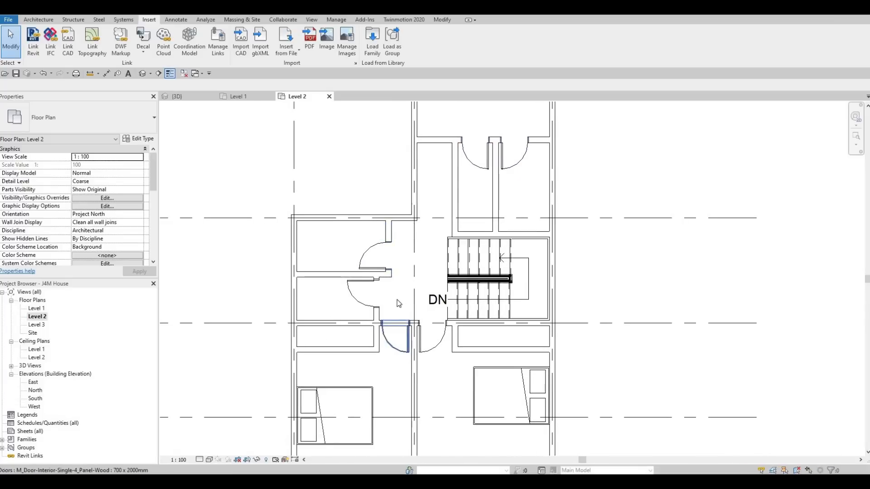
scroll(406, 308, "down", 1)
middle_click_drag(389, 344, 441, 300)
scroll(413, 309, "down", 1)
key("Escape")
scroll(414, 312, "down", 1)
scroll(412, 300, "down", 1)
scroll(439, 299, "down", 1)
middle_click_drag(217, 177, 218, 178)
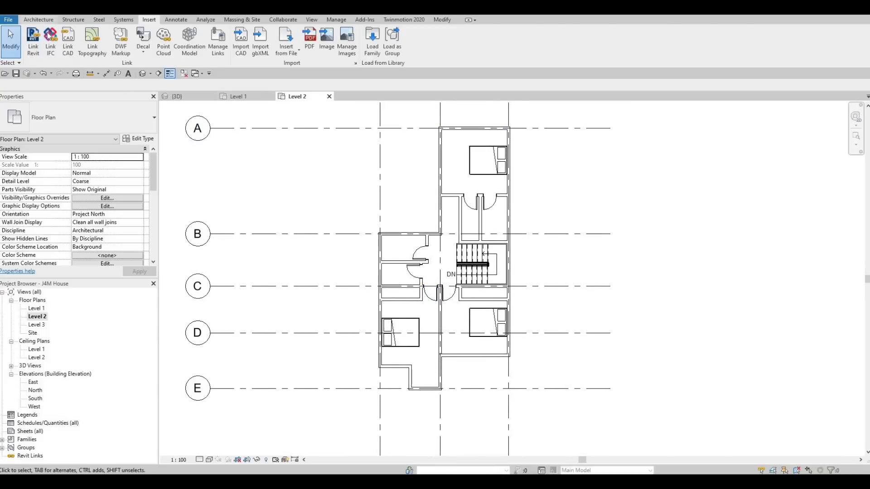
Step: Place an M_Door-Interior-Double-Sliding-2_Panel-Wood door, 1200 x 2000 mm, centred in the front wall of the grid 1 bedroom closet
left_click(39, 19)
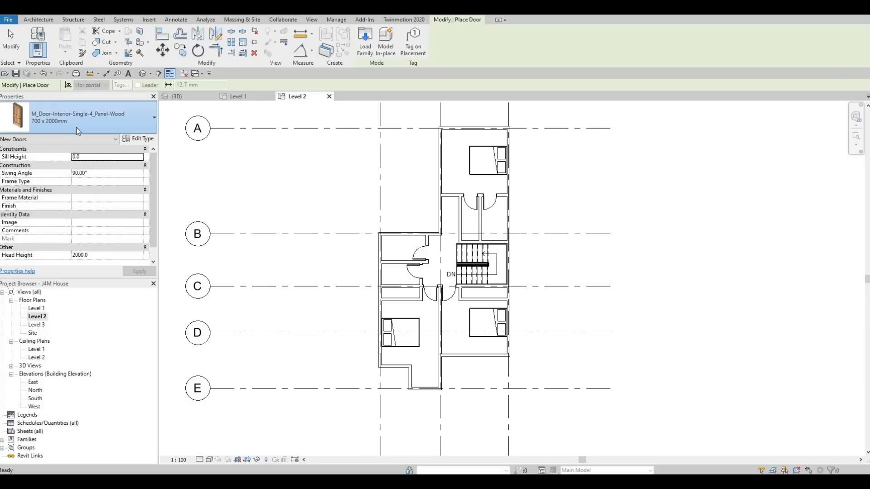
left_click(77, 126)
scroll(74, 189, "down", 6)
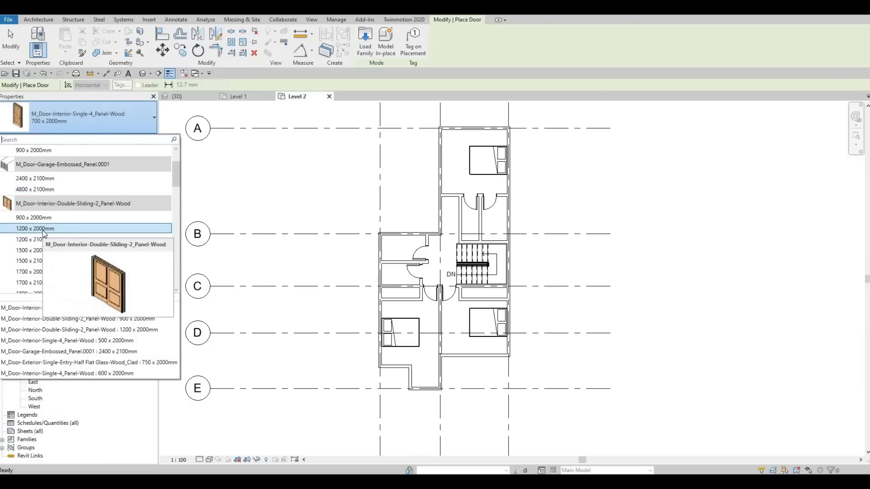
left_click(46, 229)
scroll(420, 272, "up", 2)
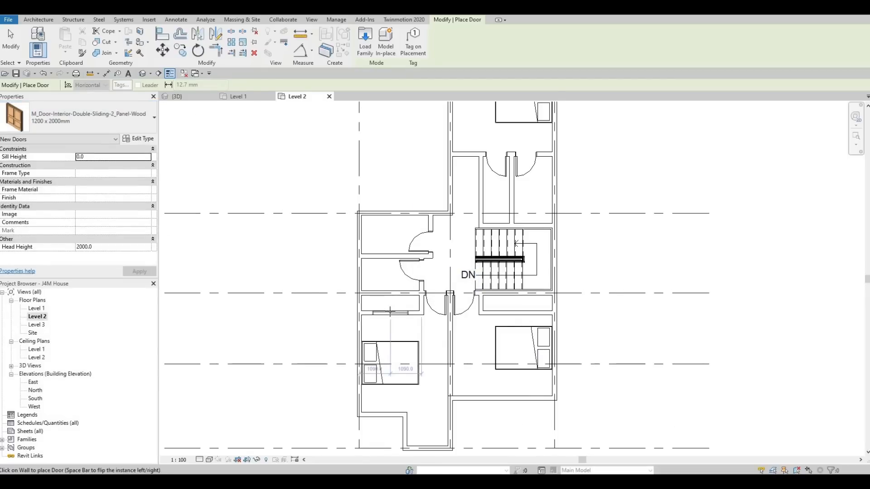
left_click(391, 293)
key("Escape")
key("Escape")
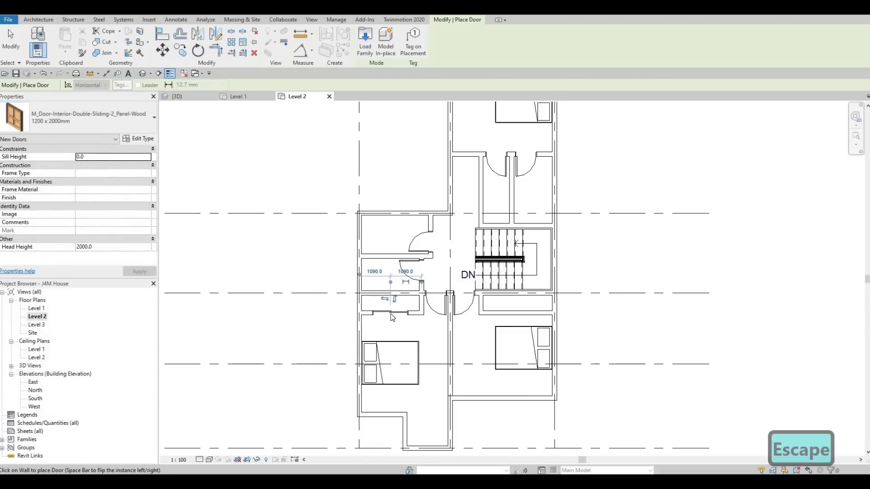
Step: Change the grid 1 closet's sliding door to the 1700 x 2000 mm type
left_click(96, 124)
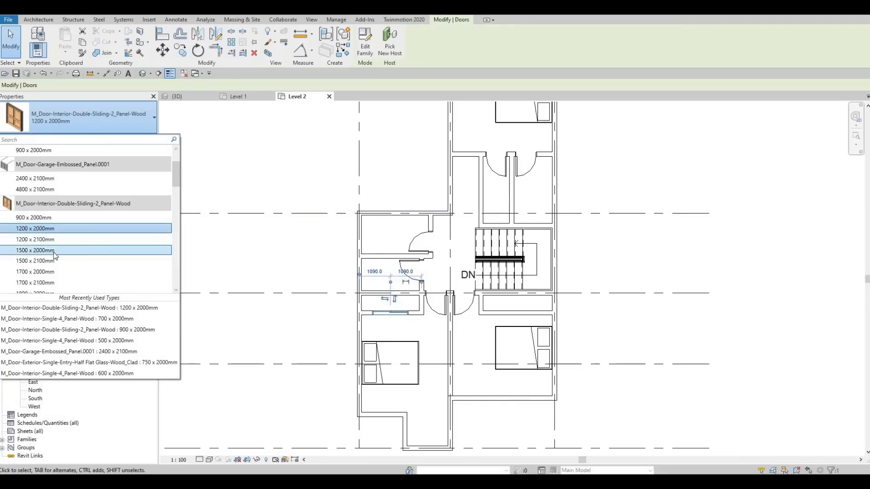
left_click(389, 313)
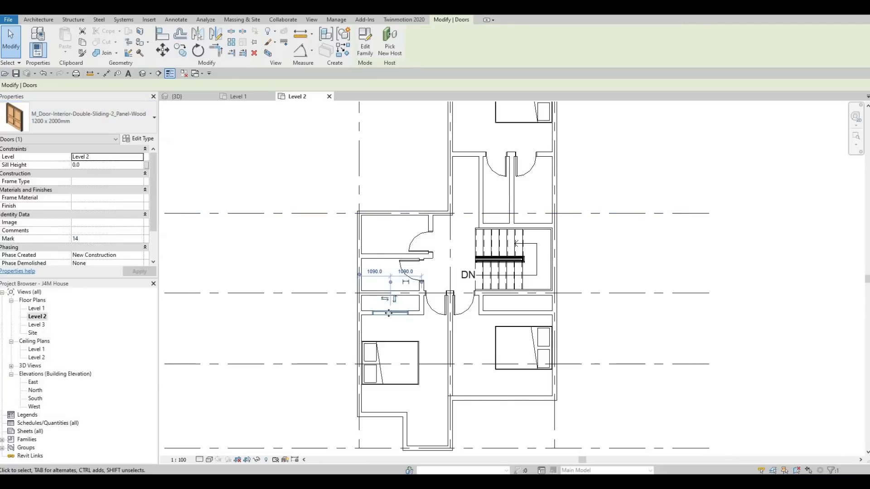
left_click(80, 121)
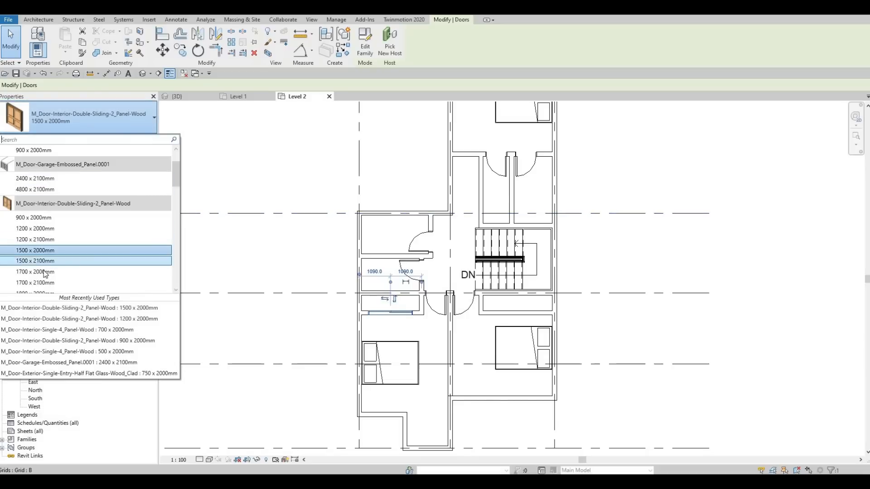
left_click(125, 271)
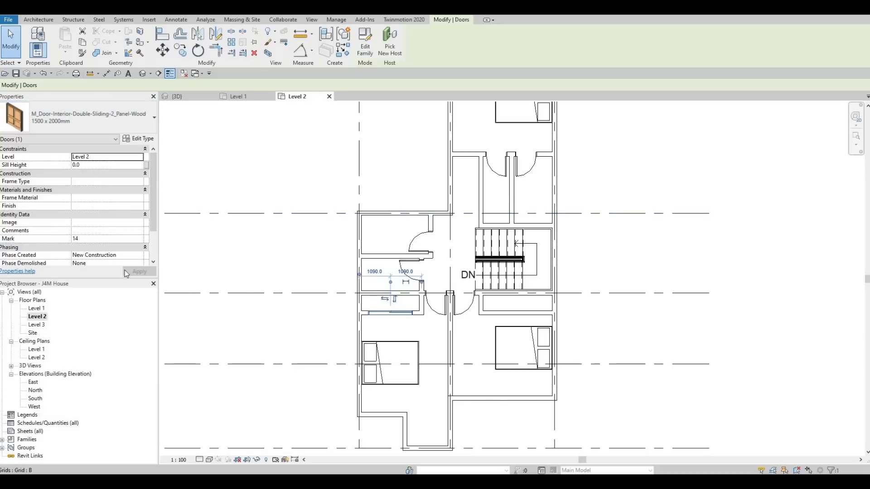
key("Escape")
key("Escape")
Step: Nudge the grid 1 closet's sliding door along its wall, away from the exterior wall, to 1150 mm from that wall
scroll(365, 301, "up", 1)
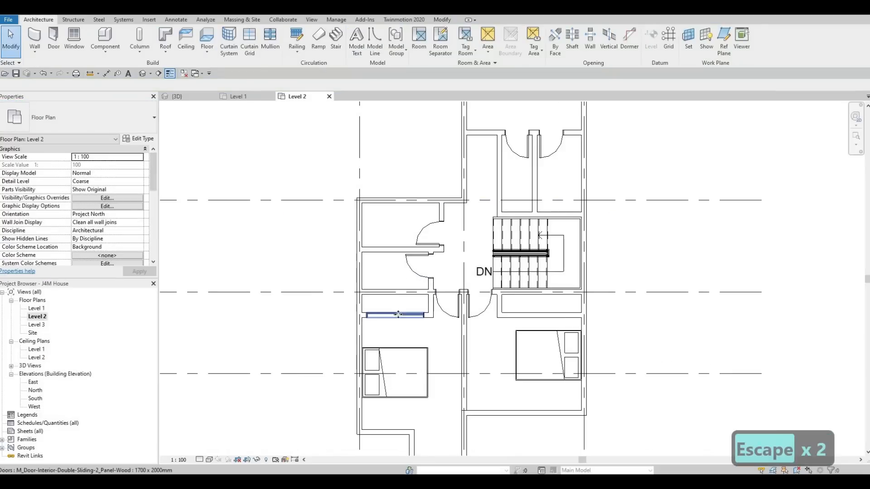
left_click(397, 314)
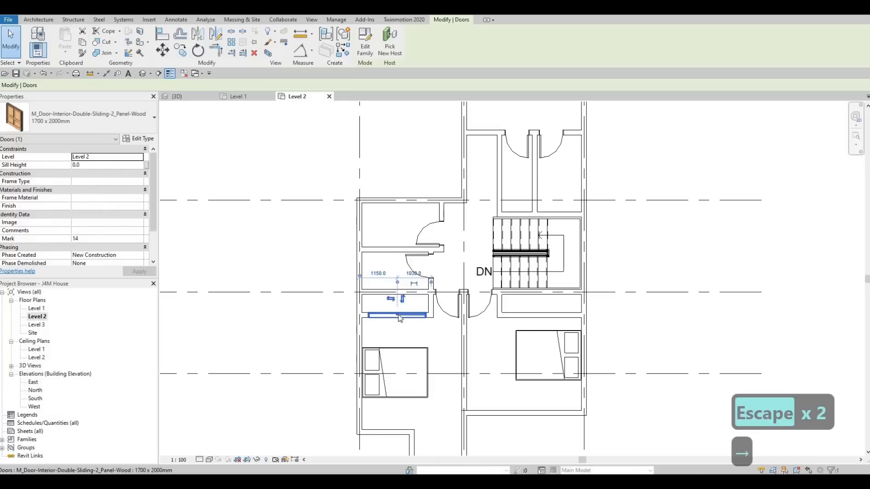
key("Escape")
key("Escape")
Step: Place a matching 1700 x 2000 mm double sliding door centred in the front wall of the grid 3 bedroom closet
left_click(401, 316)
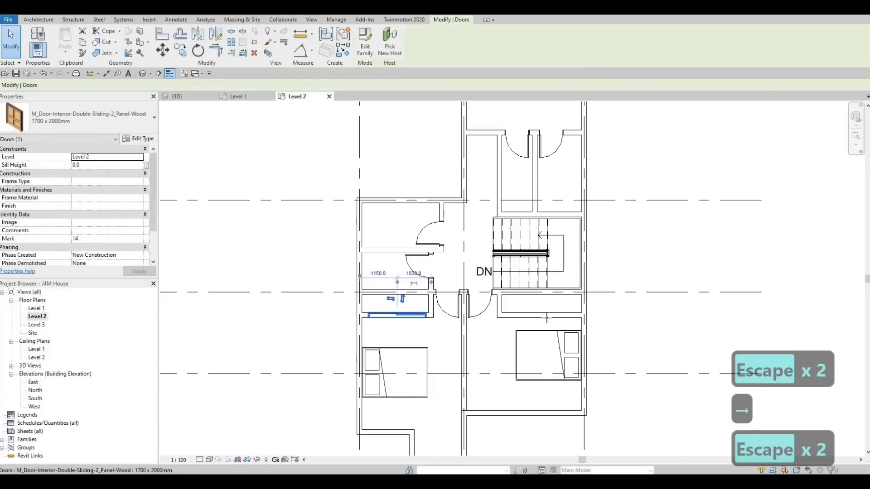
key("c")
key("s")
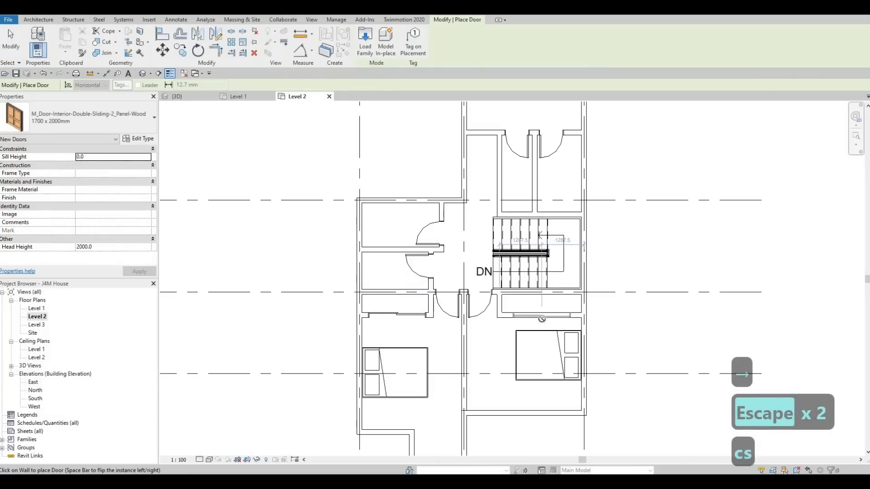
key("Escape")
key("Escape")
key("Escape")
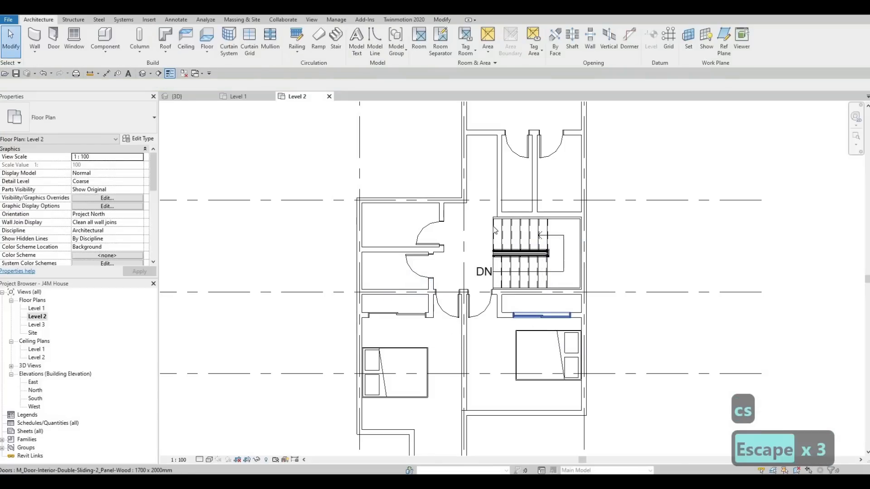
Step: Draw two parallel horizontal detail lines in the <Demolished> style, about 60 mm apart, across the grid 1 closet from exterior wall to partition
left_click(171, 18)
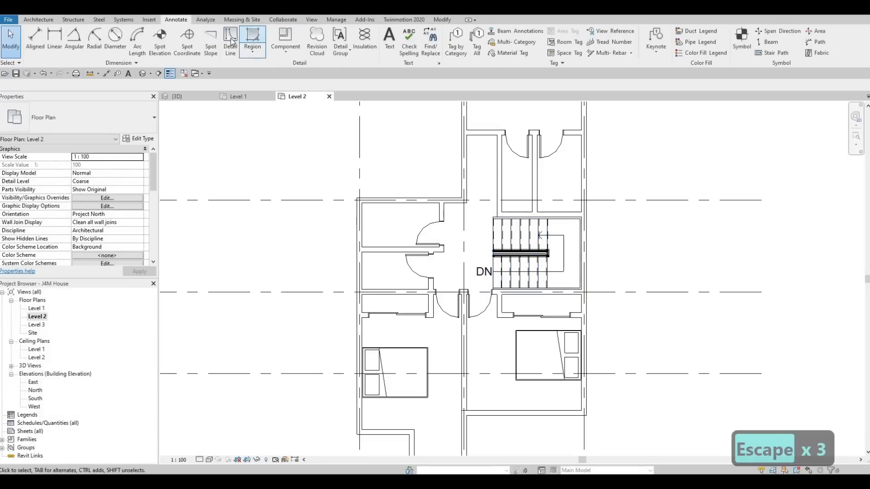
left_click(230, 42)
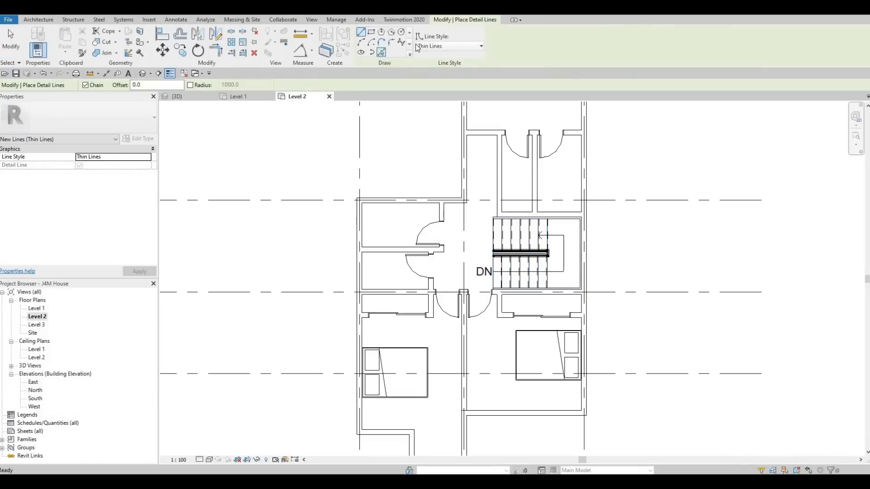
left_click(442, 45)
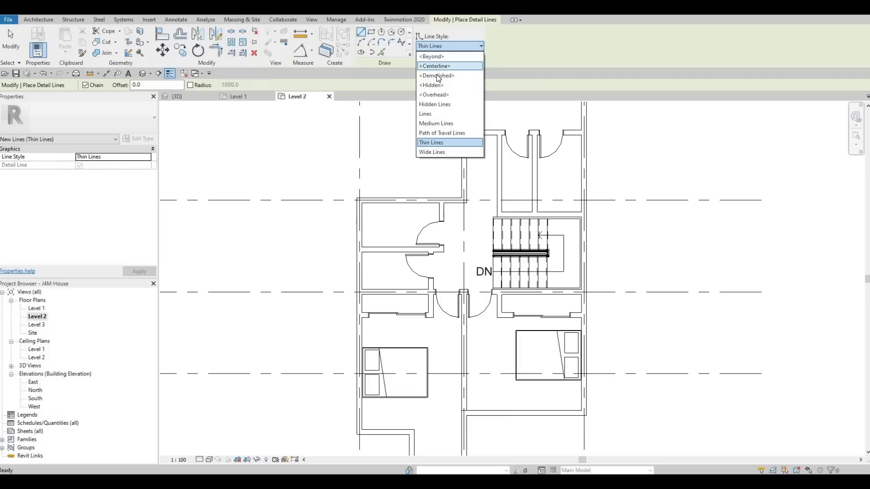
left_click(436, 75)
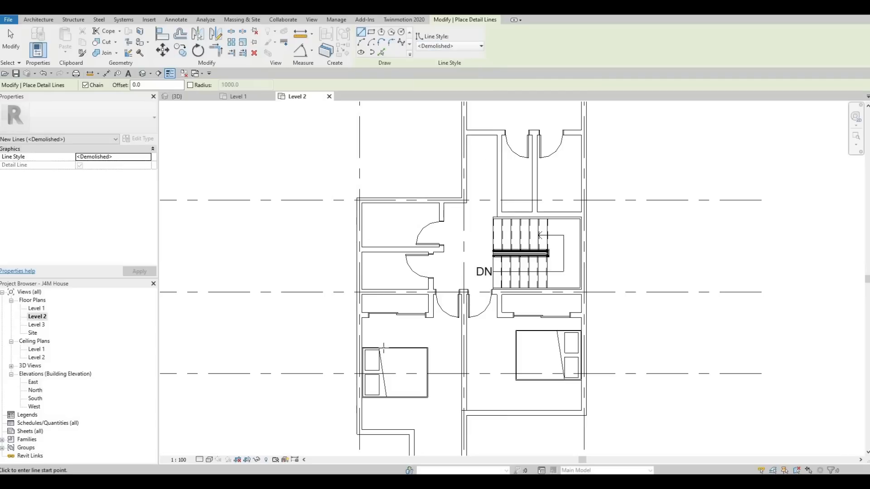
scroll(381, 307, "up", 4)
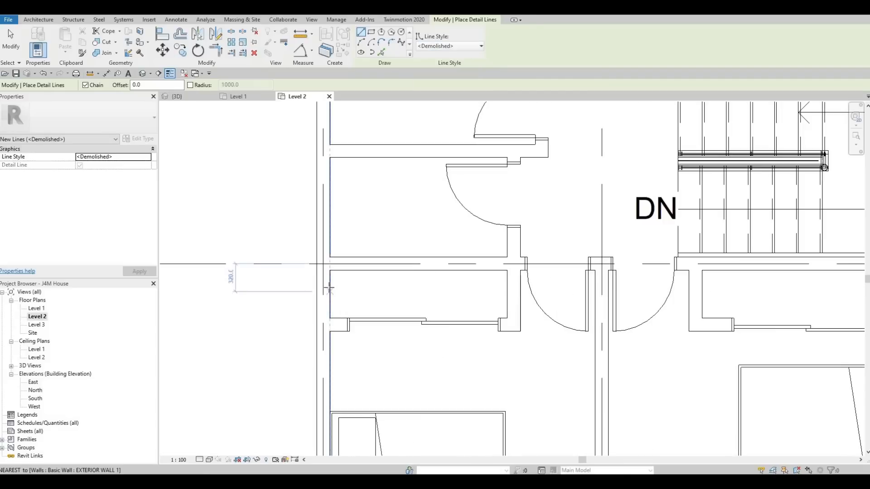
left_click(329, 288)
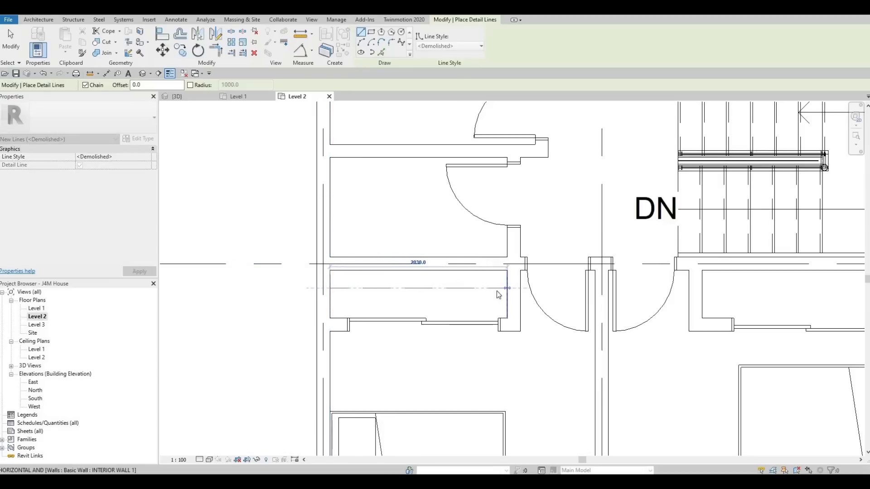
key("Escape")
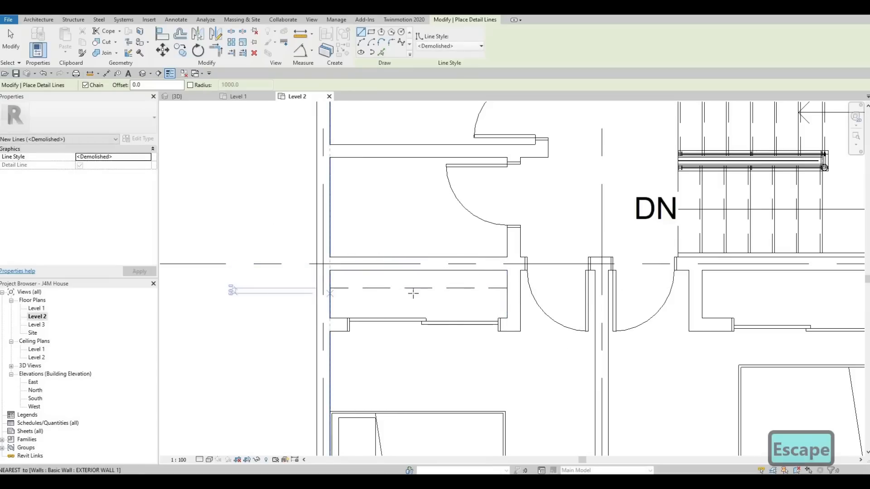
left_click(330, 294)
left_click(507, 293)
middle_click_drag(632, 323, 249, 300)
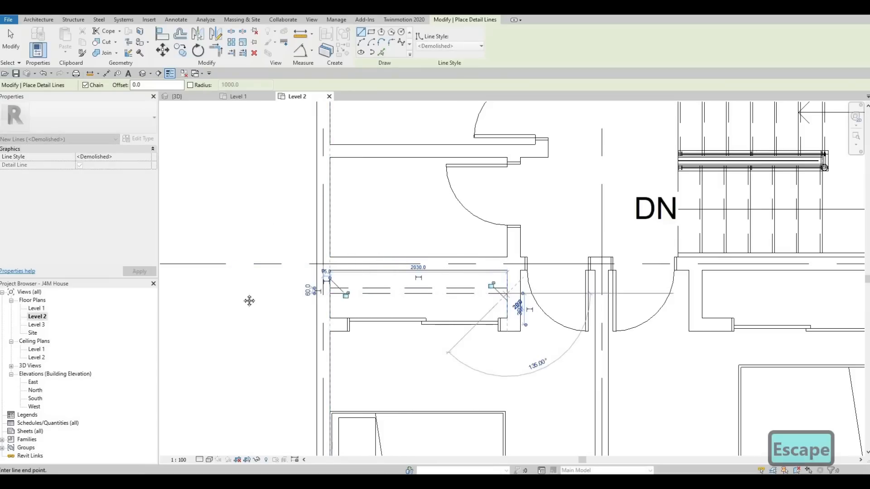
key("Escape")
Step: Draw two matching parallel <Demolished> detail lines across the grid 3 closet, from its side partition to the exterior wall
left_click(320, 269)
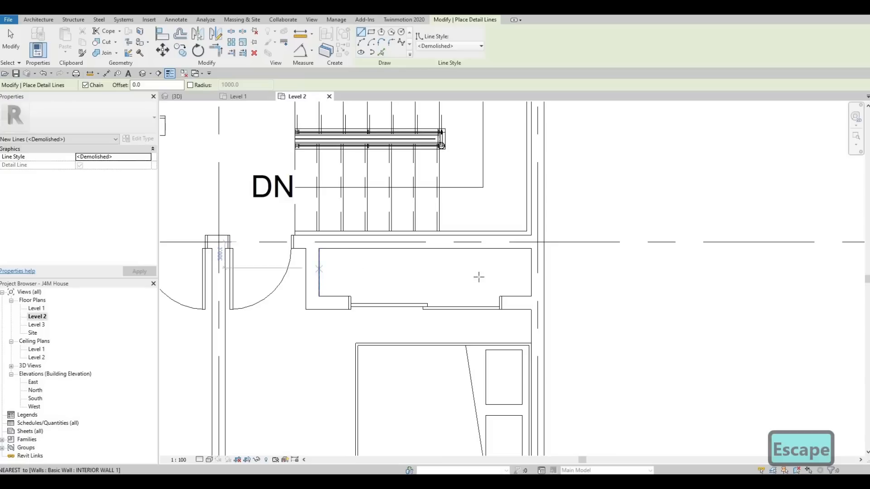
left_click(531, 269)
key("Escape")
left_click(320, 272)
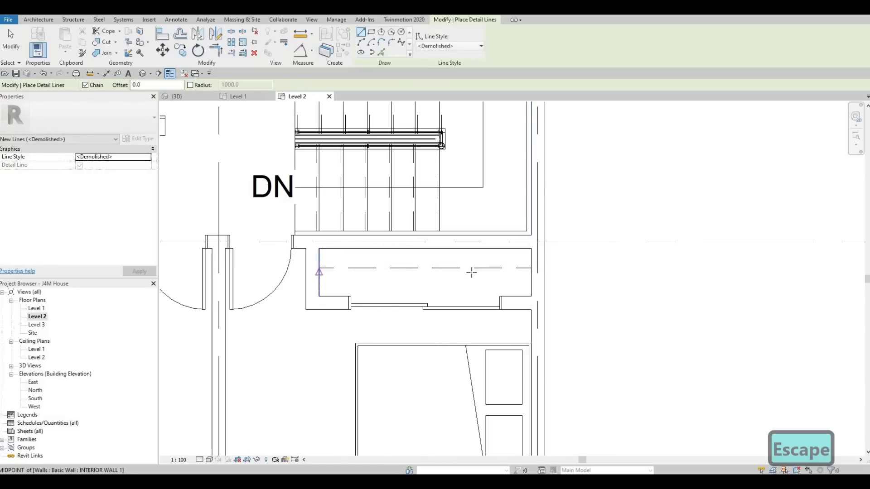
left_click(531, 272)
key("Escape")
middle_click_drag(325, 289, 384, 319)
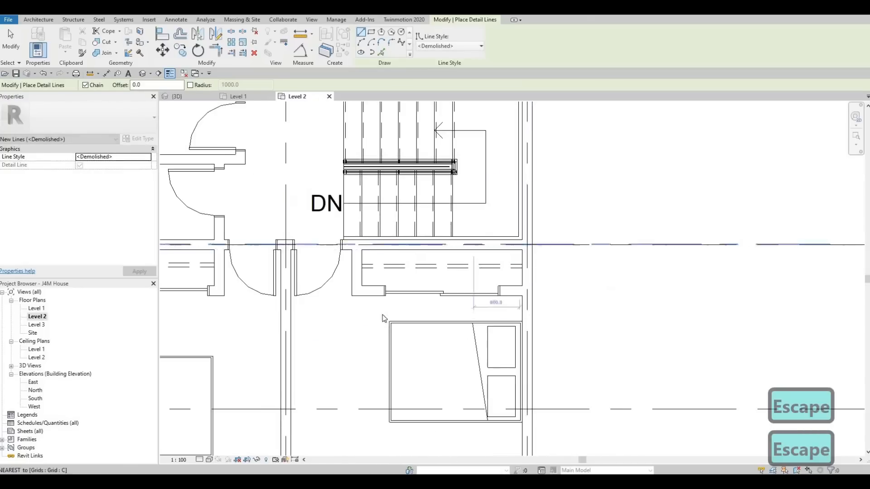
Step: Draw an L-shaped <Demolished> detail line in the narrow closet above the stairs, returning off the partition and running about 1265 mm to grid B
scroll(383, 319, "down", 5)
scroll(376, 215, "up", 4)
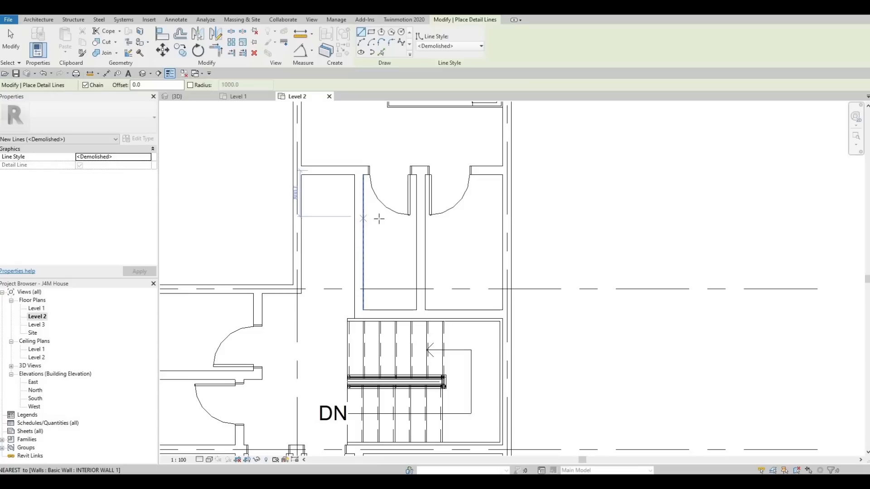
left_click(380, 219)
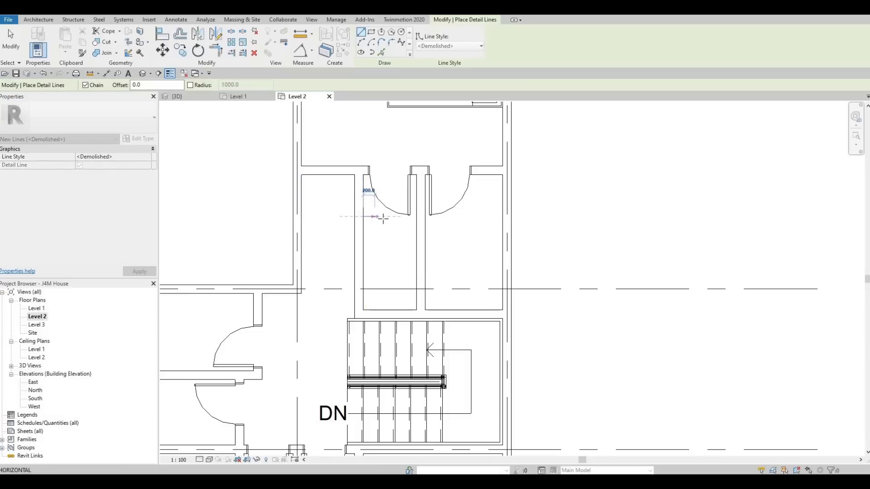
left_click(381, 289)
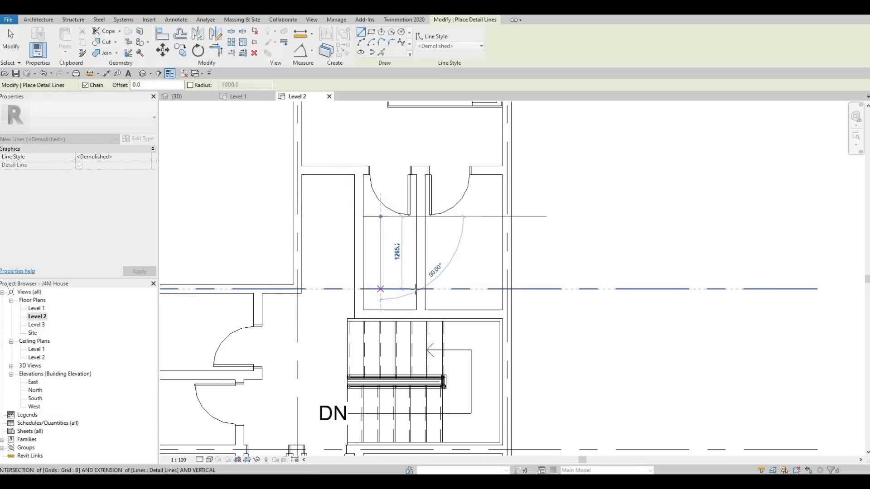
key("Escape")
key("Escape")
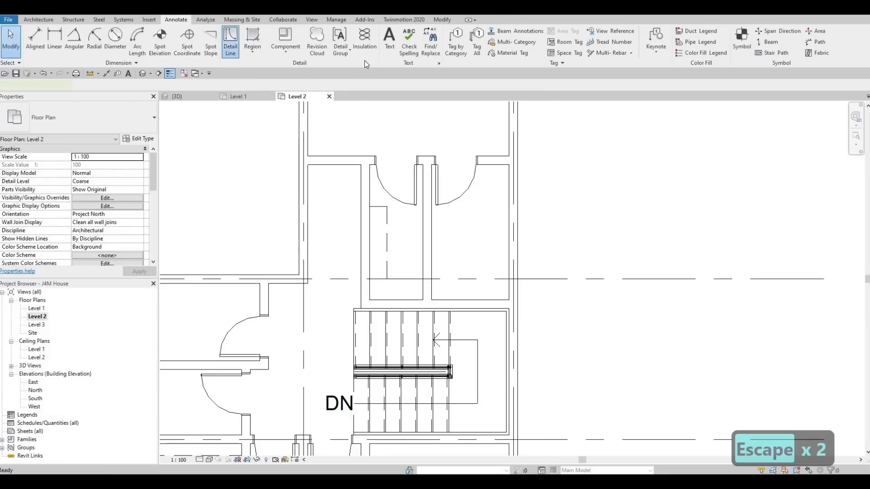
Step: Outline that closet's shelf in Thin Lines: about 360 mm off the partition, 1260 mm along it, and 565 mm across to the opposite partition
left_click(437, 46)
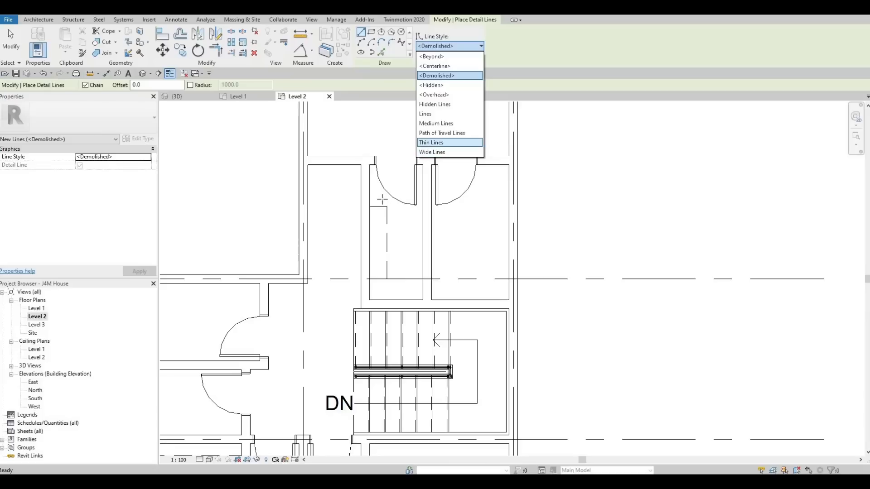
key("Return")
scroll(362, 206, "up", 5)
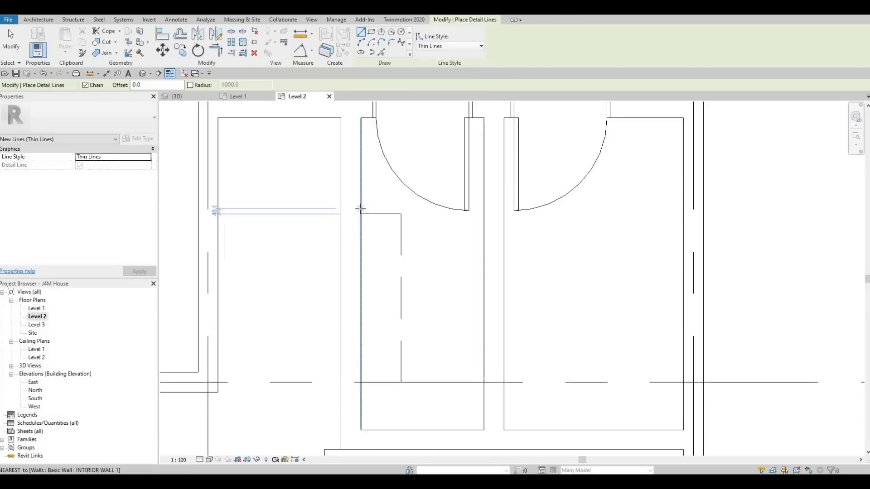
left_click(385, 208)
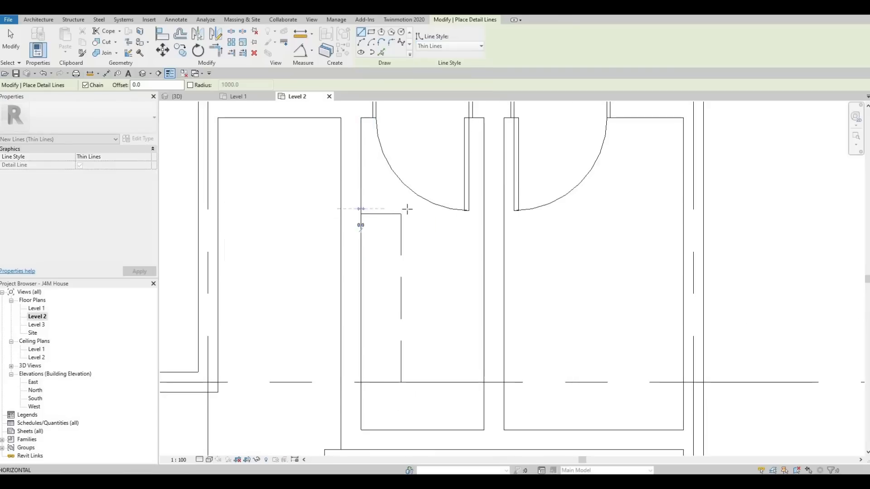
left_click(405, 302)
left_click(408, 376)
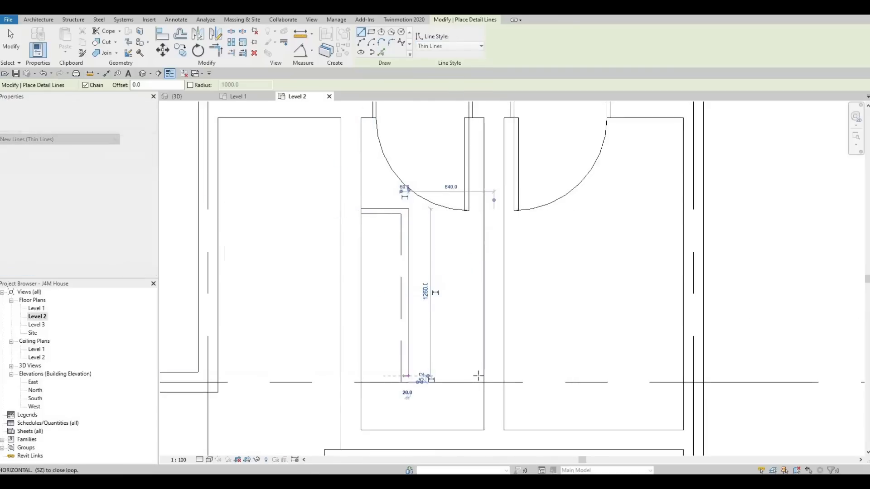
left_click(486, 376)
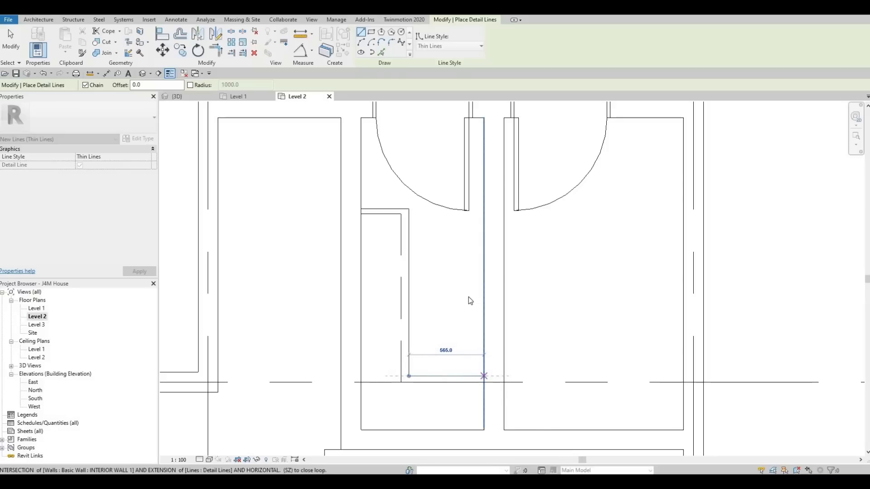
key("Escape")
key("Escape")
key("Escape")
scroll(456, 297, "down", 3)
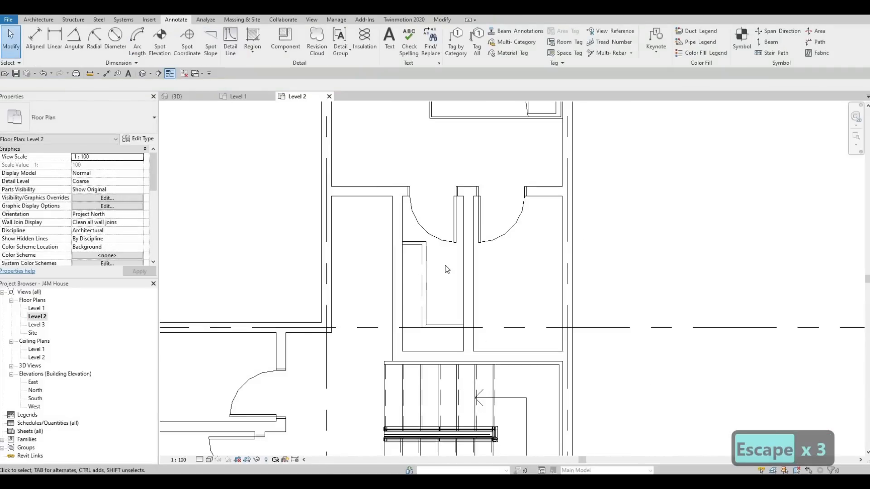
mouse_move(447, 269)
middle_mouse_down()
mouse_move(433, 255)
mouse_move(412, 286)
mouse_move(417, 270)
mouse_move(462, 269)
middle_mouse_up()
scroll(417, 271, "down", 5)
key("Escape")
key("Escape")
middle_click_drag(374, 316, 390, 308)
key("Escape")
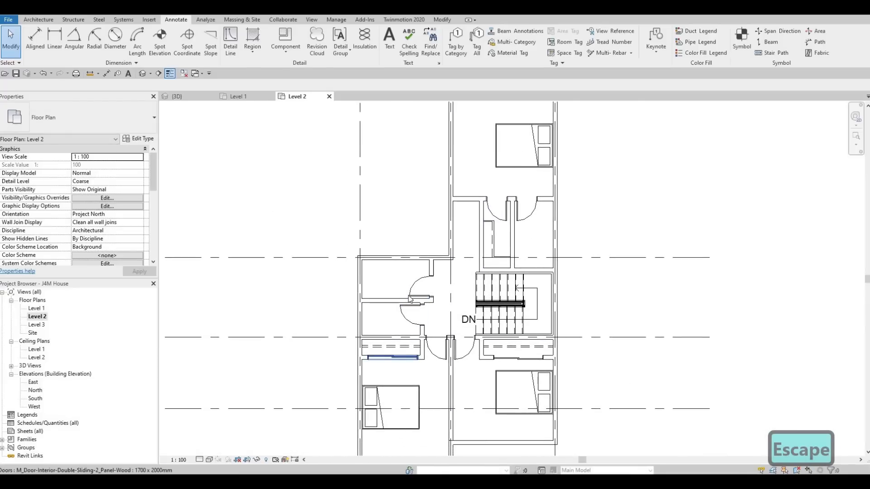
Step: Set the Level 2 plan's underlay base level to Level 1 and apply it
scroll(113, 227, "down", 5)
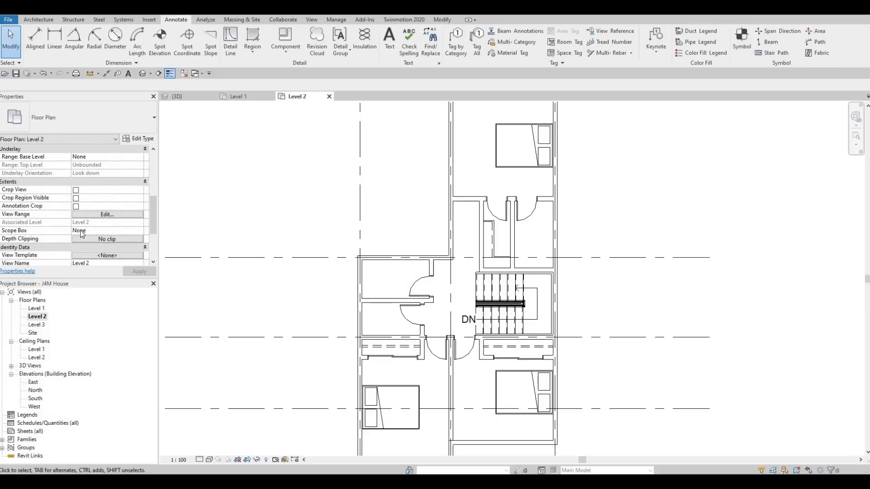
scroll(42, 226, "up", 3)
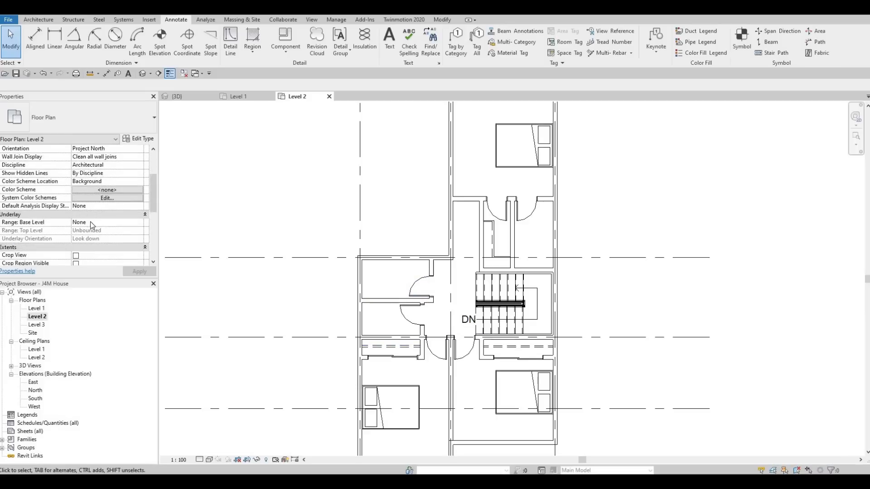
left_click(136, 222)
left_click(140, 222)
left_click(80, 237)
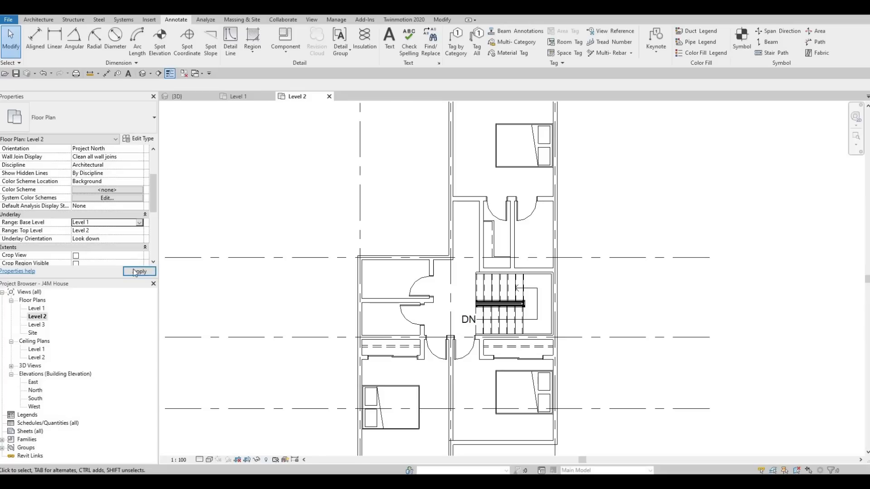
left_click(153, 272)
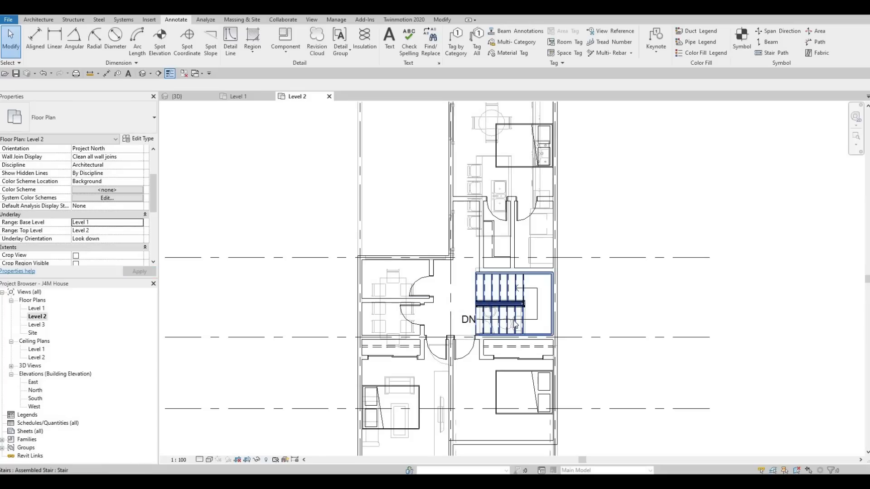
Step: Place matching M_Toilet-Domestic-2D toilets on the grid B wall of the grid 1 bathroom and on the grid 3 bathroom's exterior wall
scroll(519, 322, "up", 3)
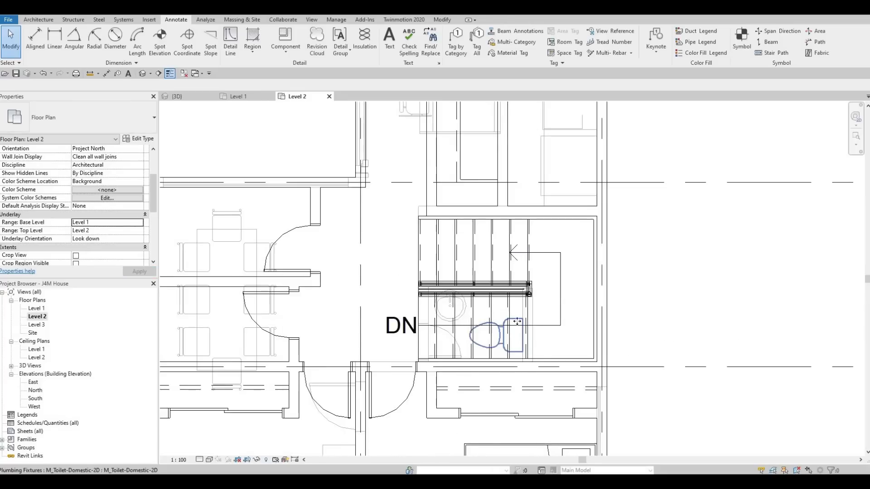
left_click(516, 322)
key("c")
key("s")
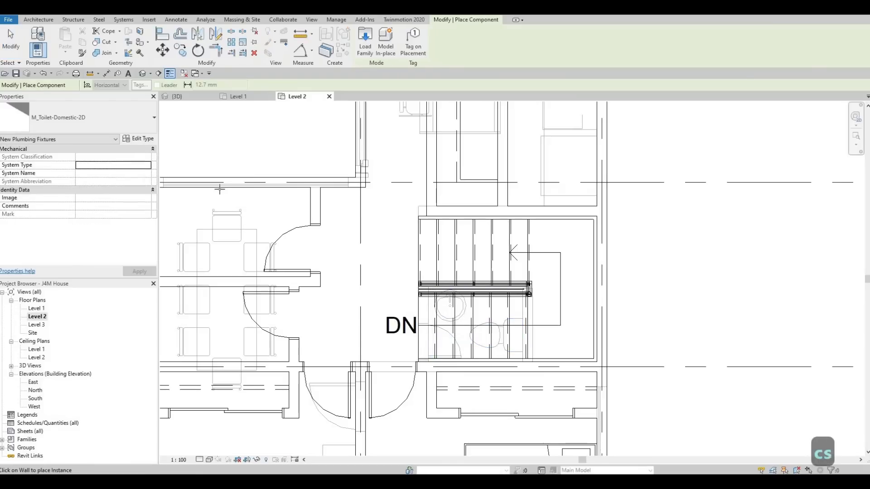
left_click(219, 185)
middle_click_drag(323, 201, 417, 215)
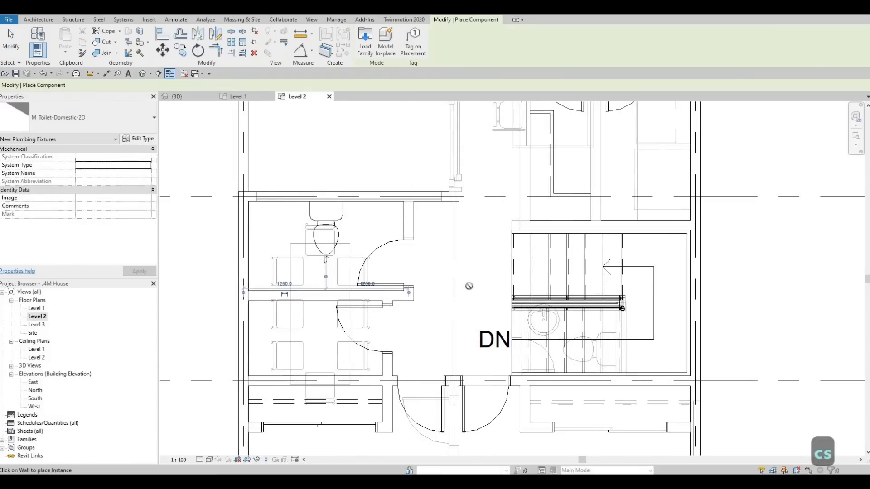
middle_click_drag(628, 161, 465, 274)
scroll(466, 274, "down", 2)
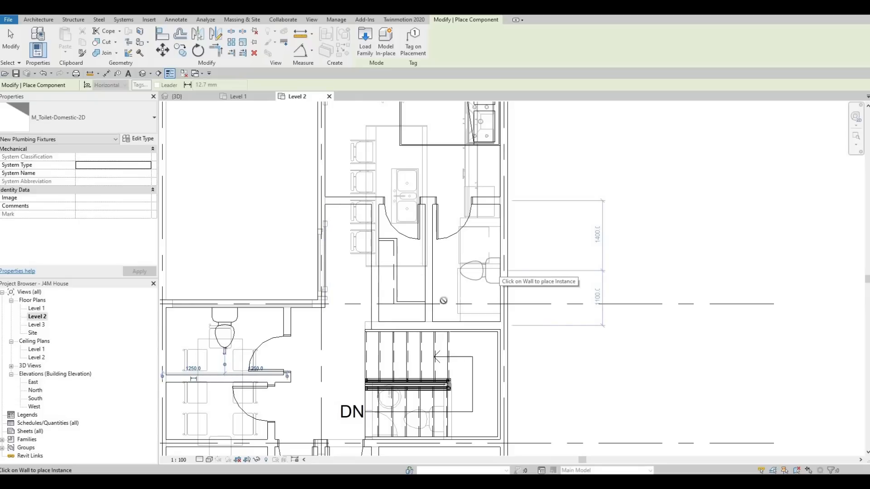
key("Escape")
key("Escape")
scroll(444, 301, "down", 2)
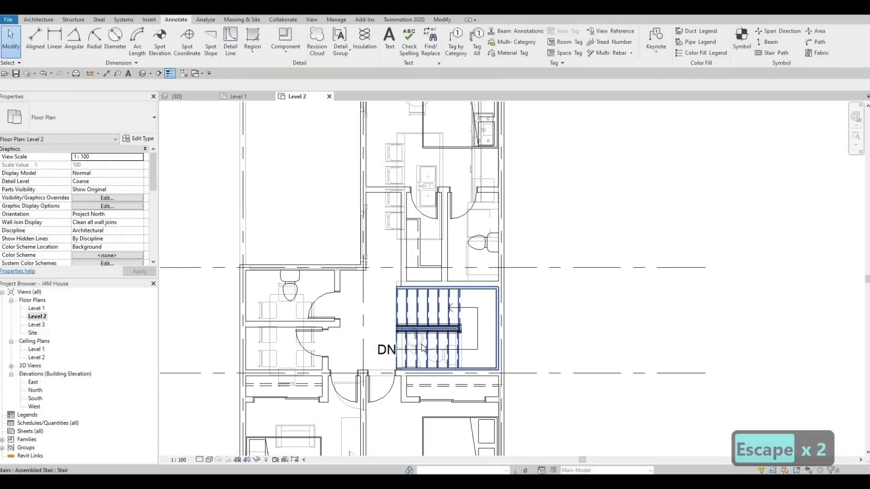
Step: Create a sink similar to the underlay's 482 x 482 mm M_Sink Vanity-Round and place it beside the grid 3 bathroom toilet
left_click(422, 348)
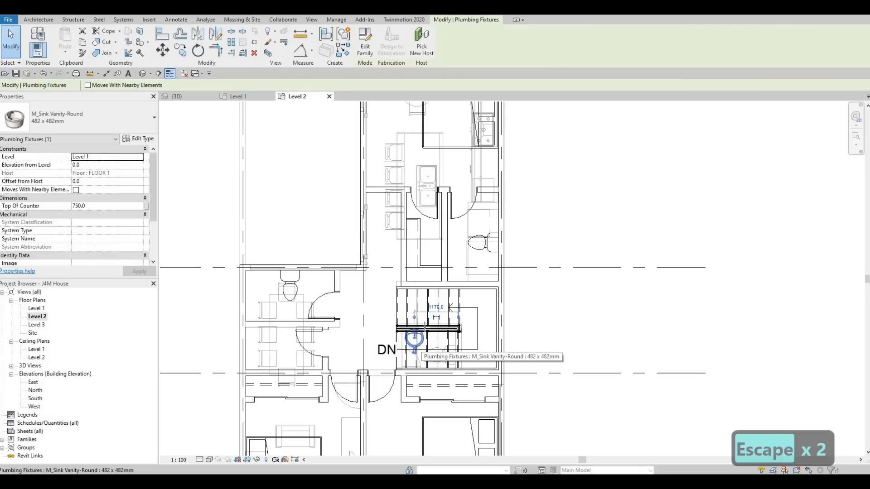
key("c")
key("s")
scroll(477, 233, "up", 3)
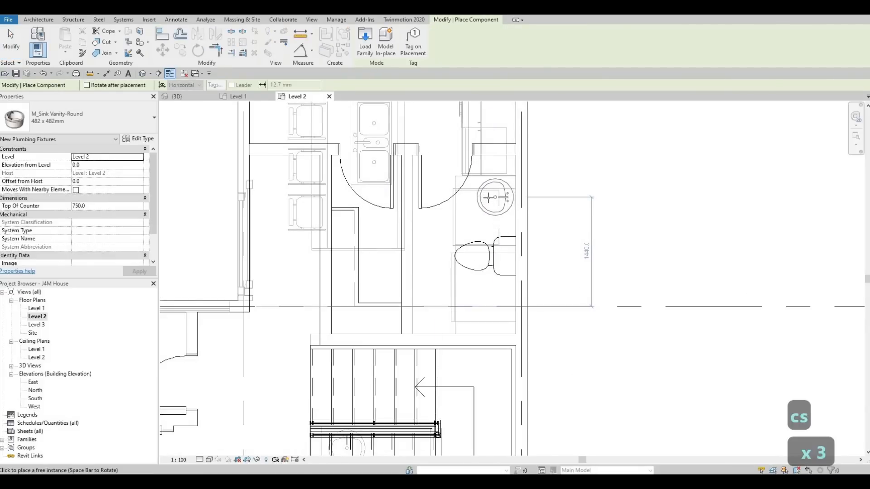
left_click(496, 197)
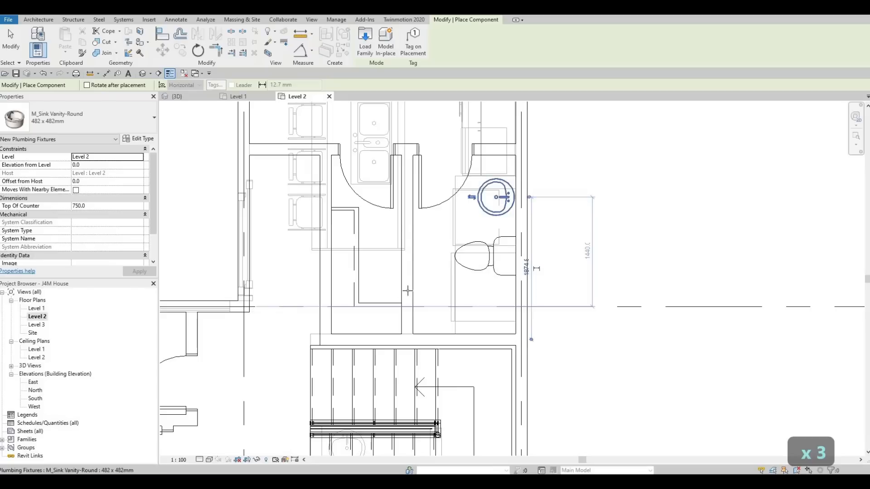
Step: Rotate another M_Sink Vanity-Round to back onto the grid B wall and place it between the grid 1 bathroom's toilet and door
middle_click_drag(365, 296, 478, 273)
key("space")
scroll(366, 296, "up", 1)
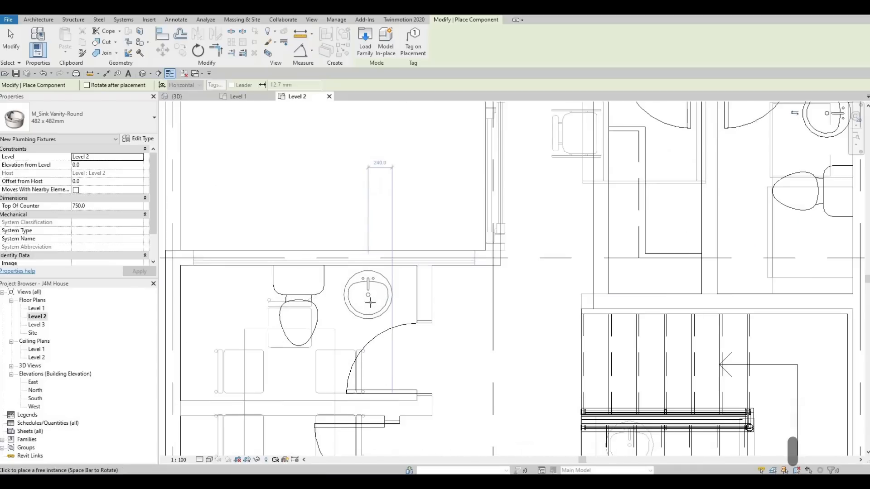
left_click(368, 302)
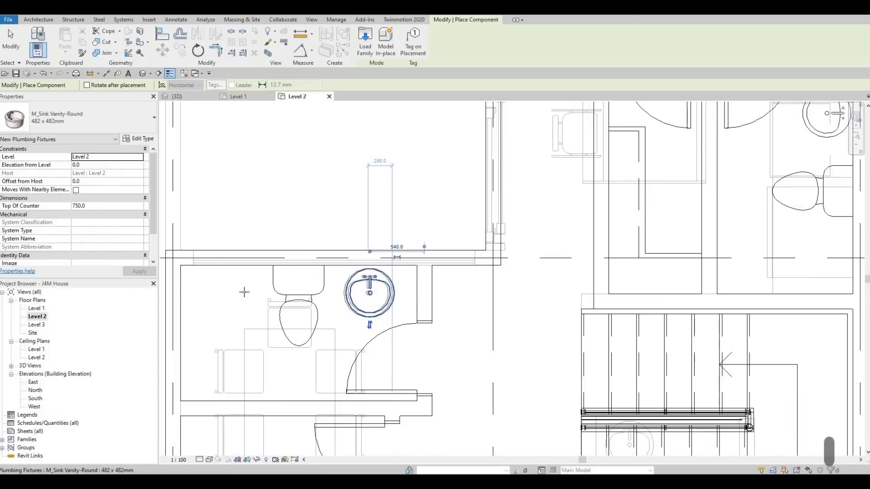
key("Escape")
key("Escape")
scroll(435, 249, "down", 3)
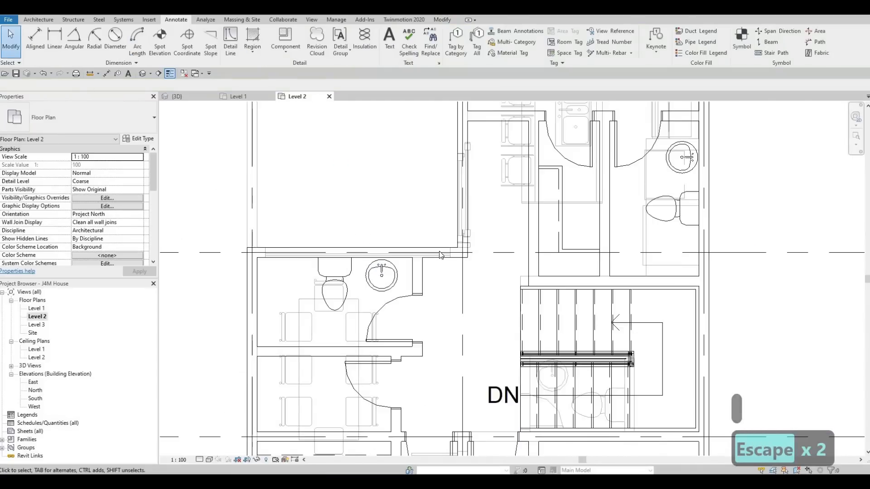
Step: Set the Level 2 plan's underlay base level back to None and apply it
middle_click_drag(454, 223, 463, 187)
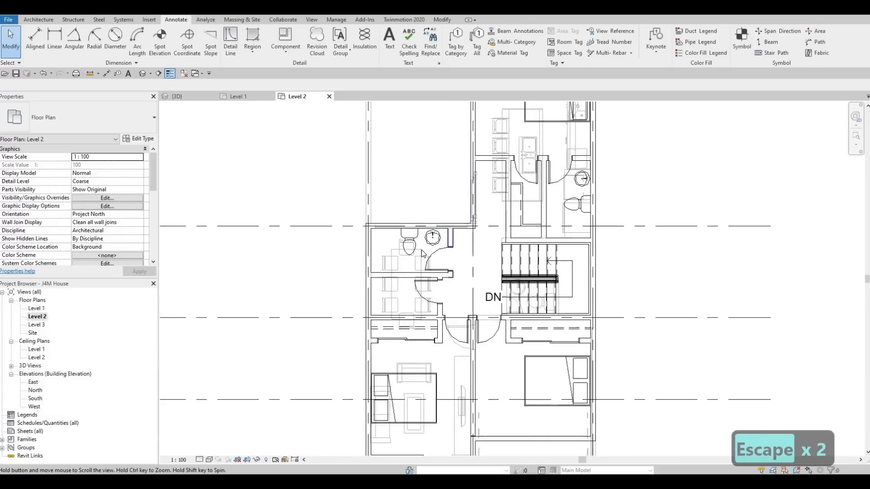
scroll(463, 182, "down", 1)
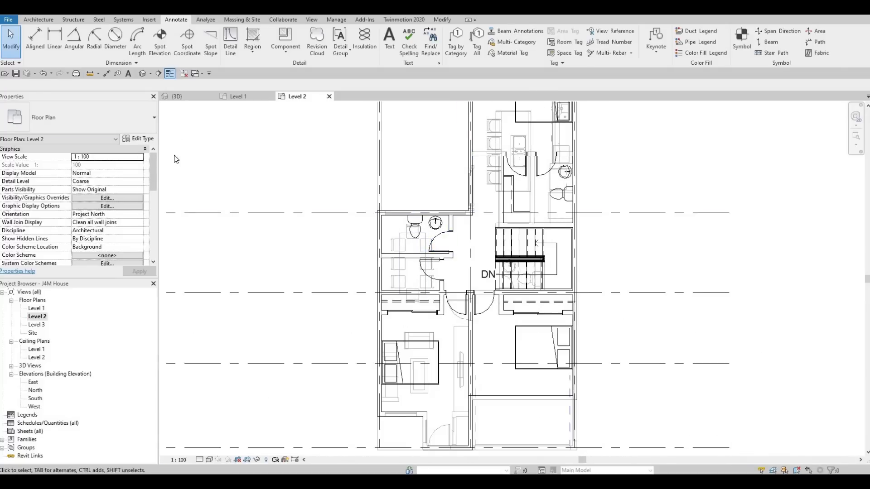
scroll(127, 202, "down", 4)
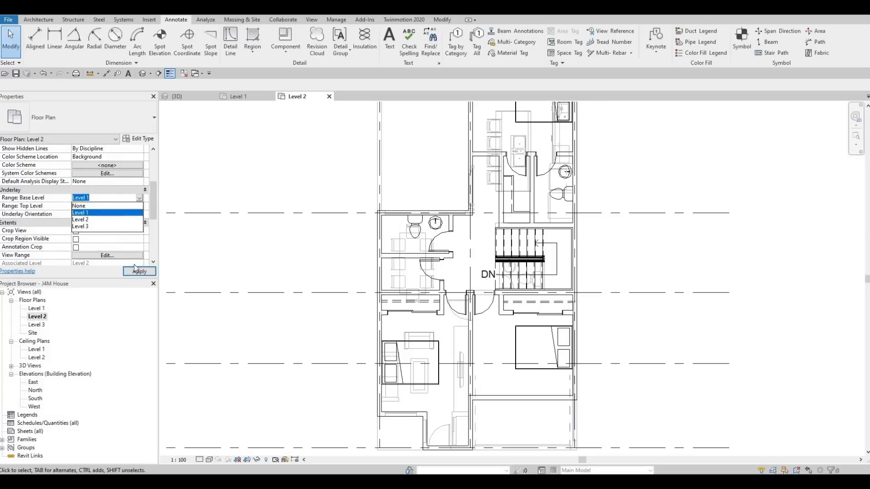
key("Up")
key("Return")
left_click(135, 271)
middle_click_drag(355, 257, 263, 295)
key("Escape")
key("Escape")
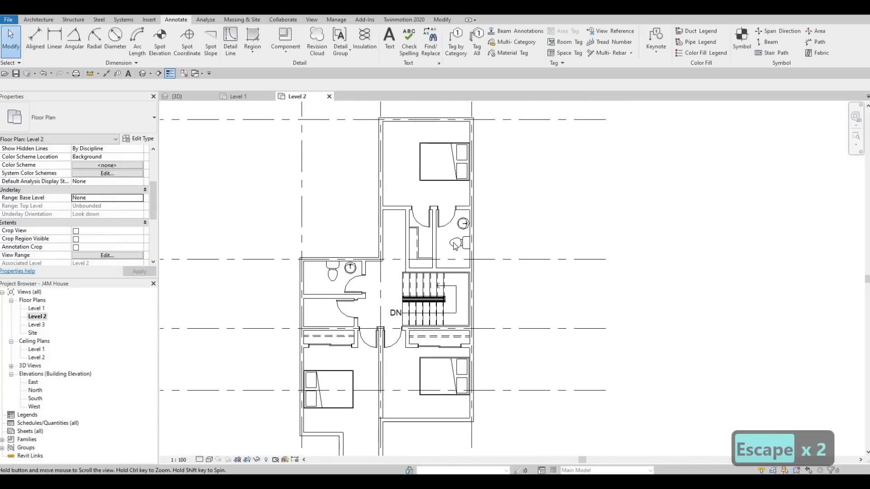
Step: Load the M_Shower Stall-2D family from the Showers folder of the Canada metric library's plumbing fixtures
scroll(455, 245, "up", 3)
middle_click_drag(421, 258, 430, 247)
scroll(429, 248, "down", 2)
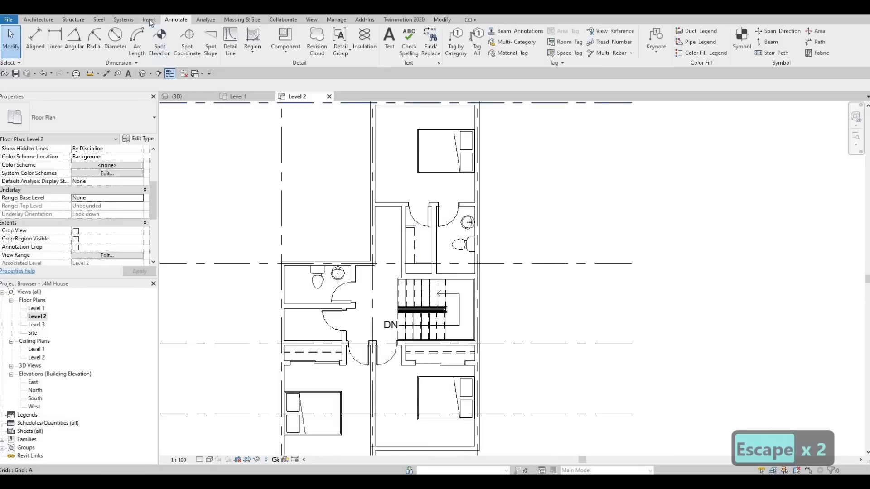
scroll(383, 51, "up", 1)
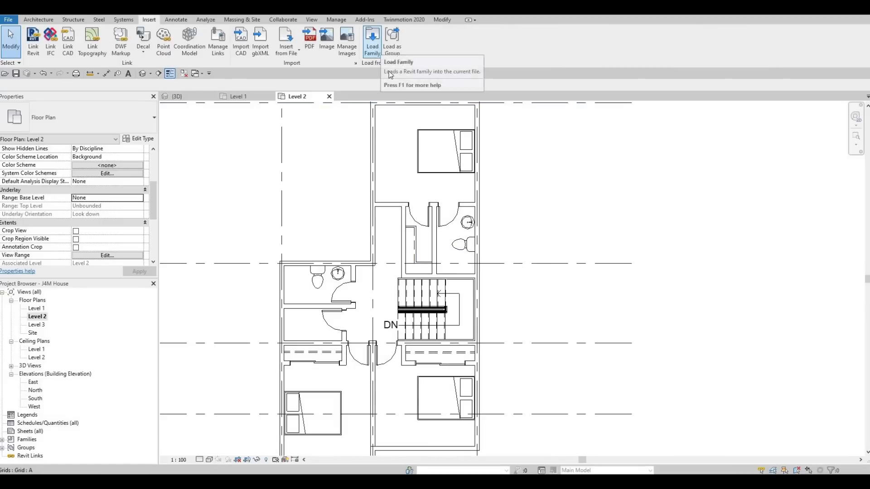
left_click(372, 42)
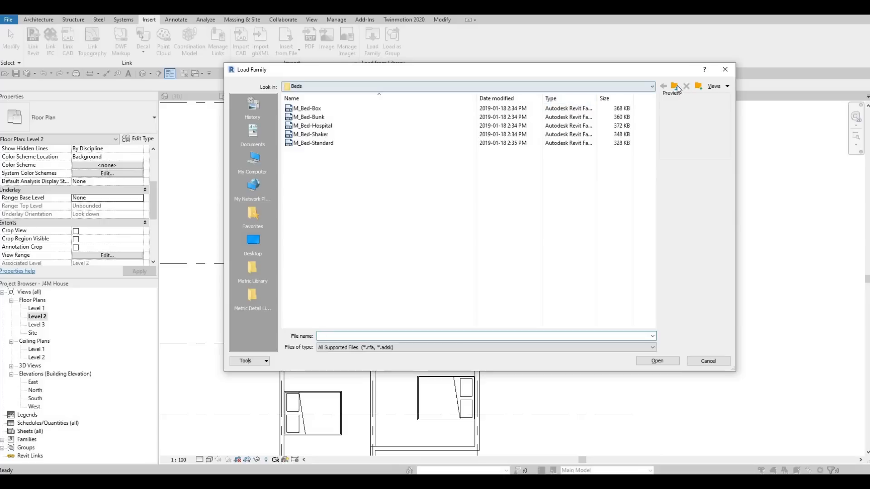
left_click(675, 87)
left_click(675, 86)
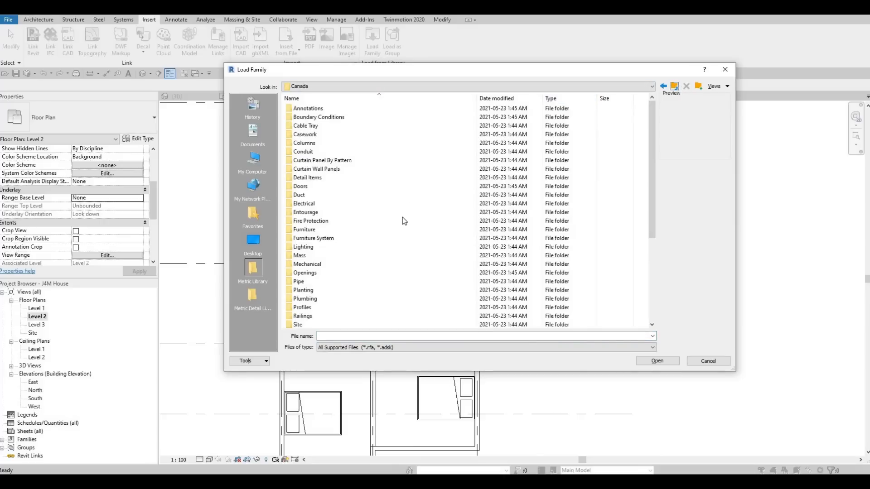
scroll(326, 248, "down", 2)
double_click(326, 248)
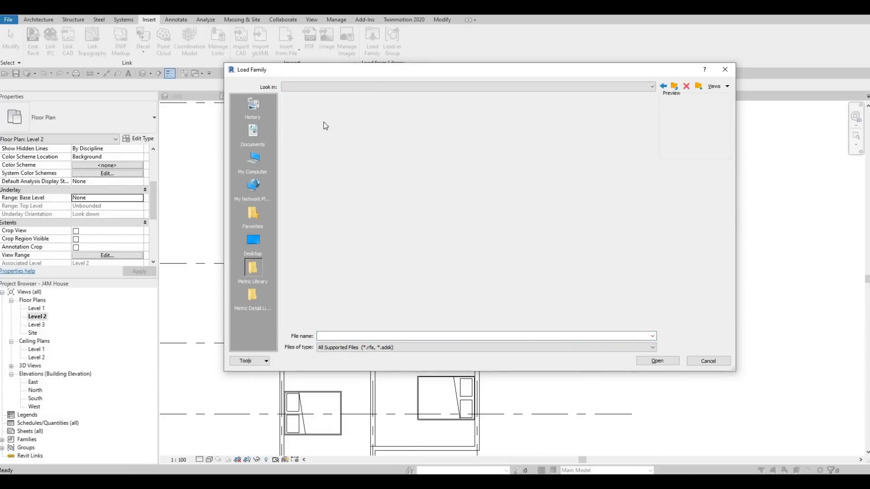
double_click(317, 111)
double_click(316, 118)
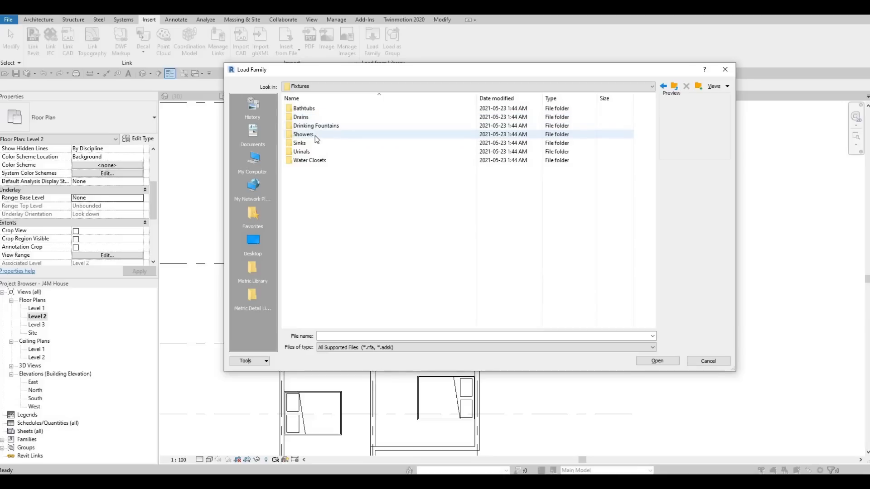
left_click(314, 135)
double_click(330, 134)
left_click(317, 109)
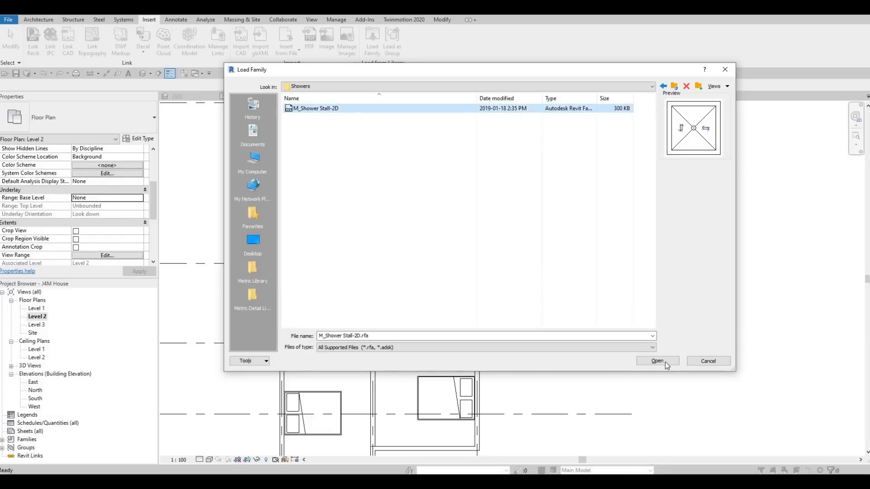
key("Return")
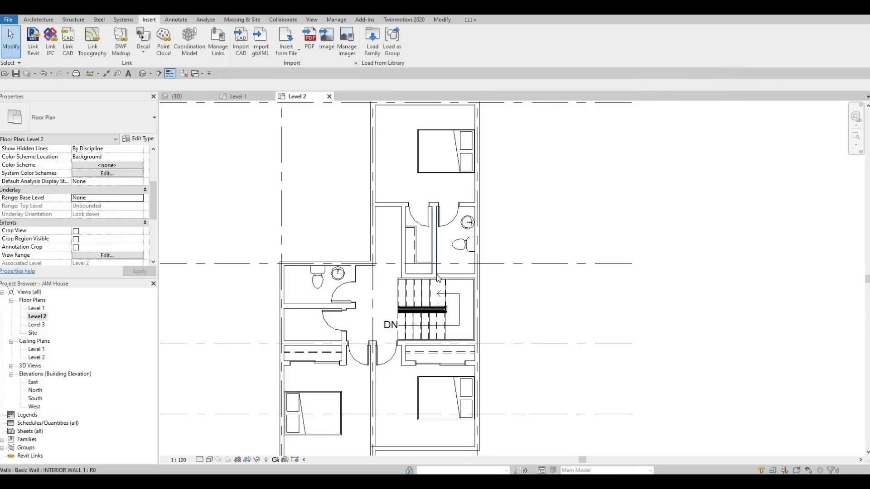
Step: Place an M_Shower Stall-2D in the grid 1 bathroom, in the corner of the exterior wall and the partition opposite grid B
key("c")
key("m")
scroll(291, 278, "up", 4)
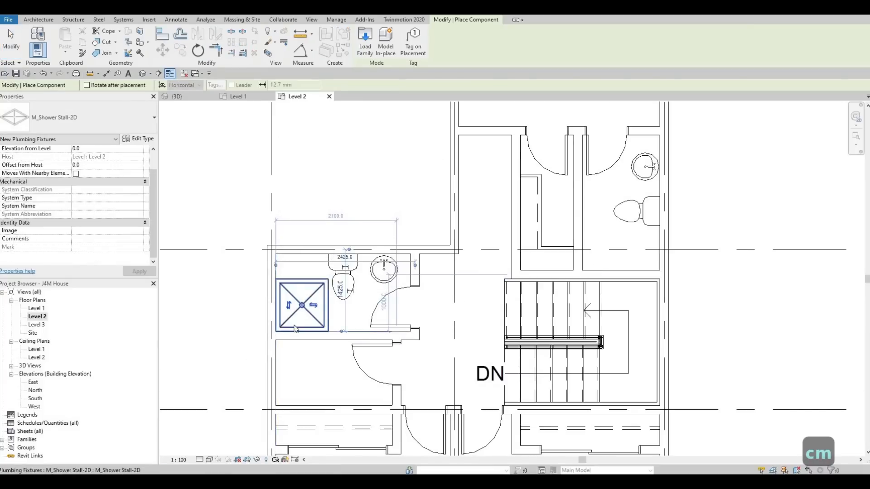
key("Escape")
key("Escape")
key("Escape")
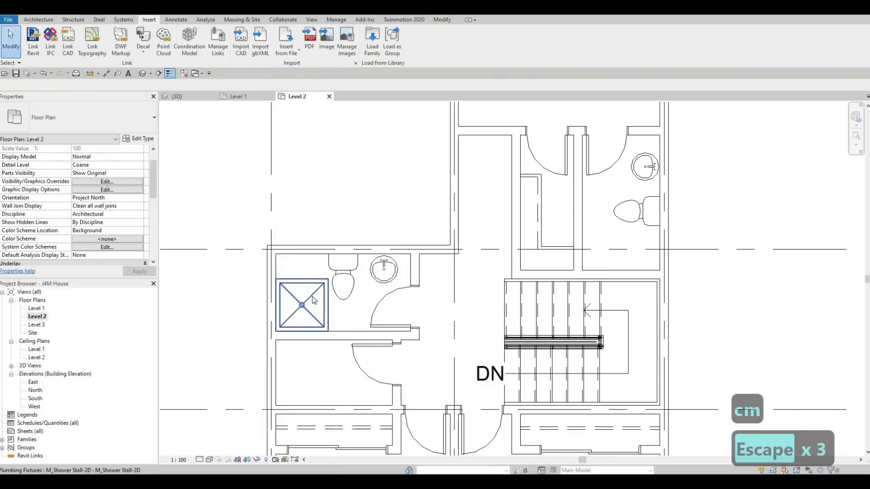
Step: Measure the grid 1 bathroom's inside depth from the grid B wall face to the opposite partition with an aligned dimension
left_click(107, 73)
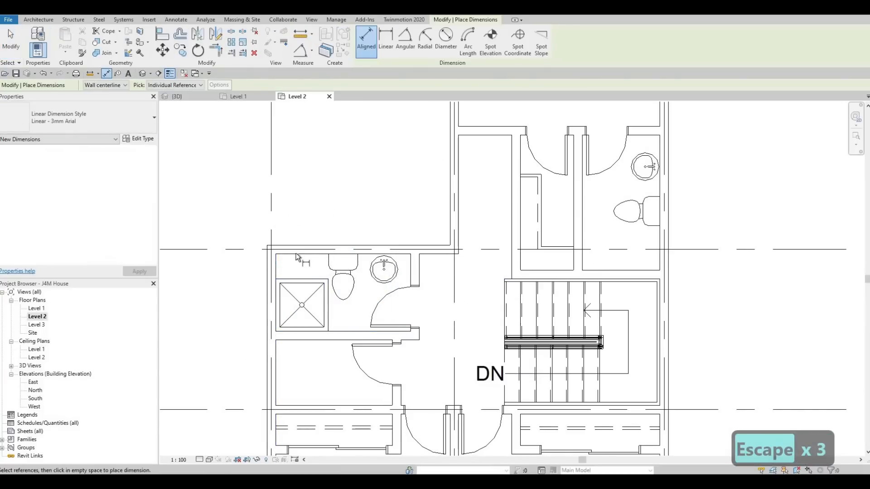
key("Tab")
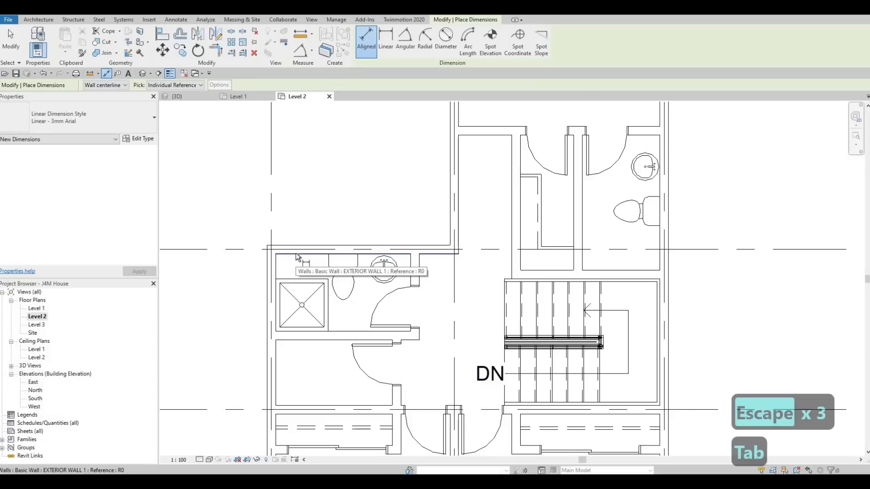
left_click(339, 327)
key("Tab")
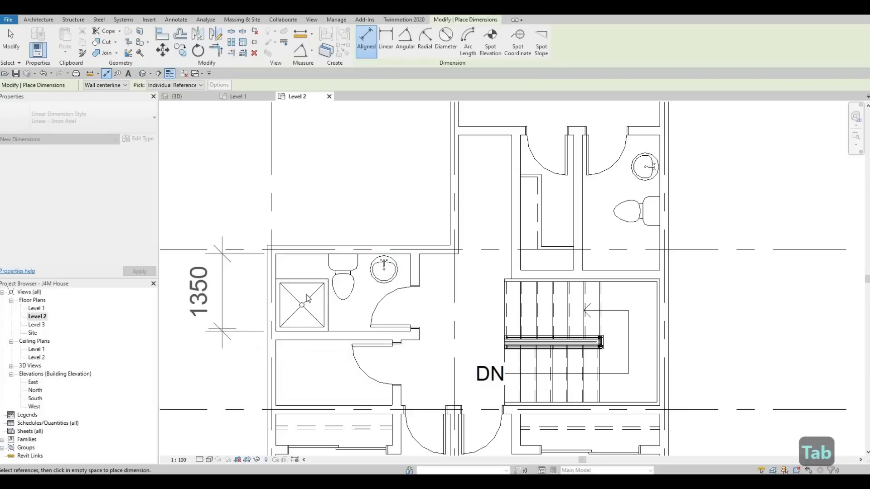
key("Escape")
key("Escape")
key("Escape")
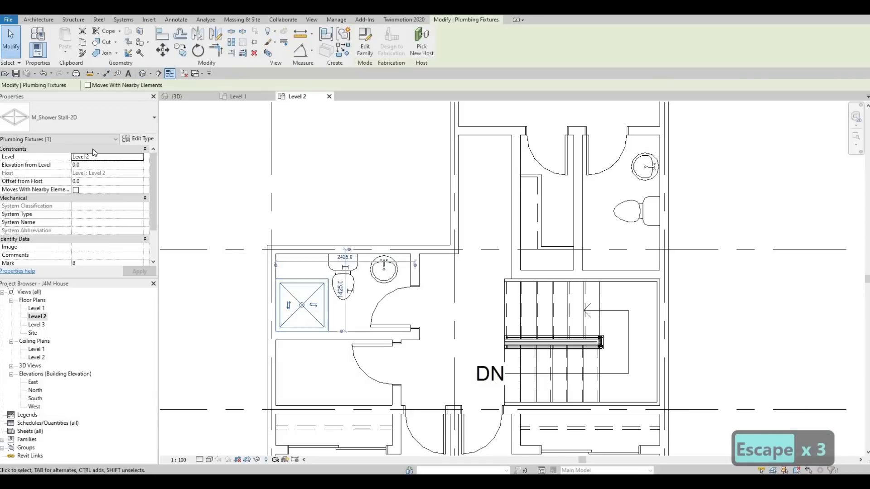
Step: Edit the grid 1 bathroom shower stall's type to a depth of 1350 mm and a width of 800 mm
left_click(139, 131)
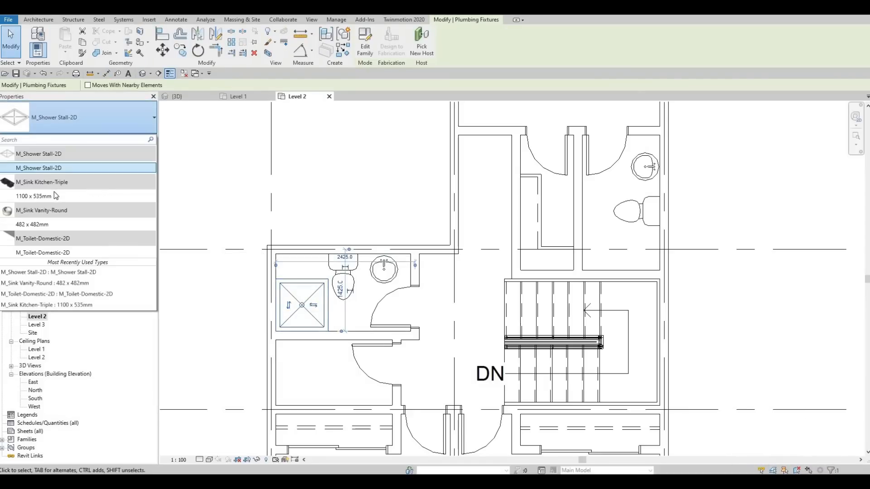
key("Escape")
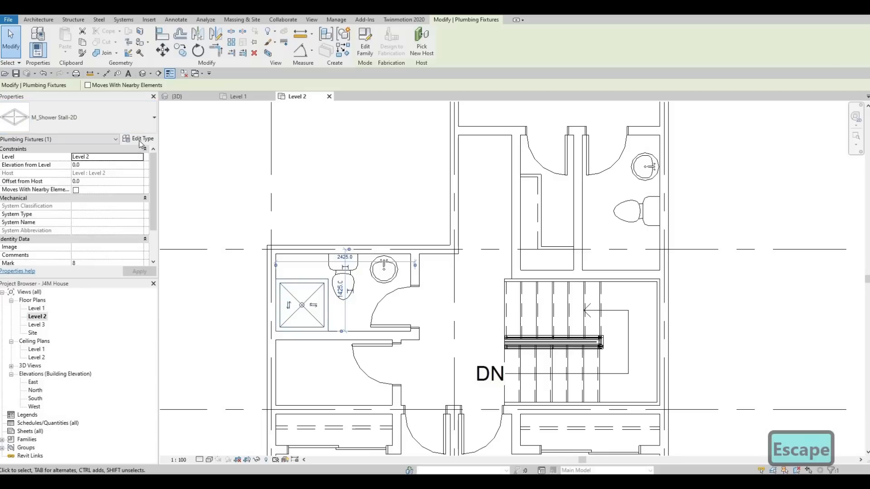
left_click(138, 138)
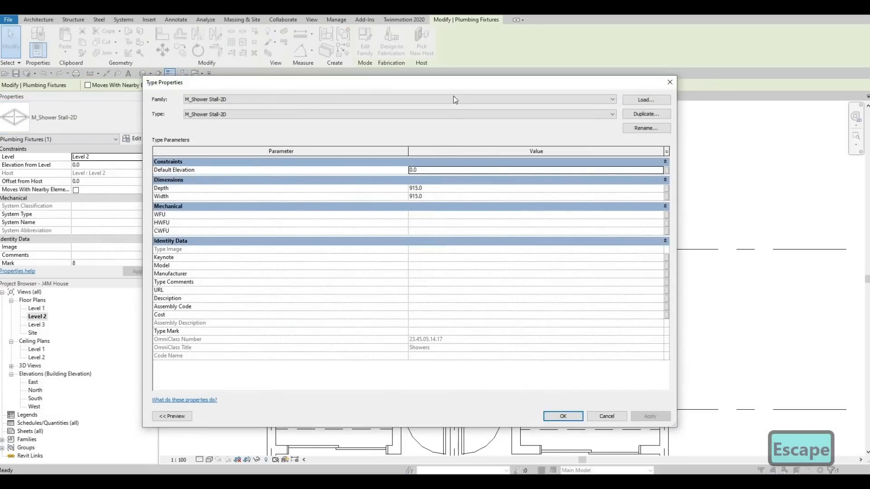
left_click_drag(445, 86, 383, 101)
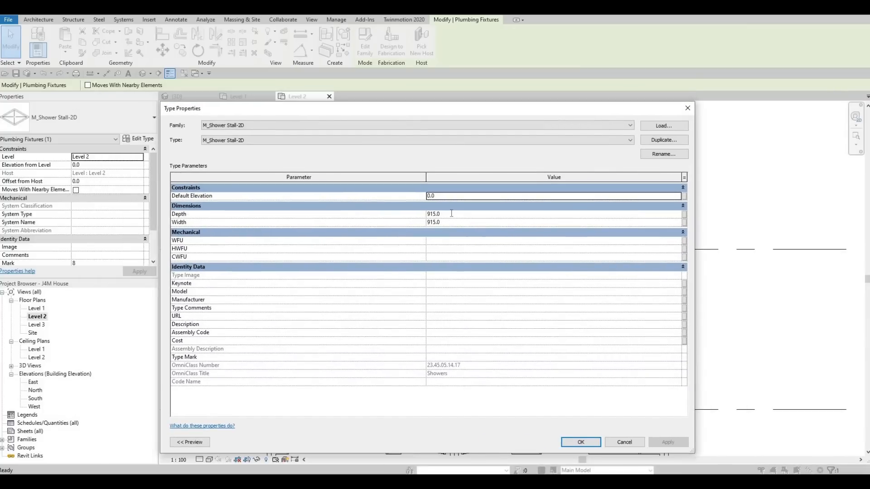
left_click(451, 213)
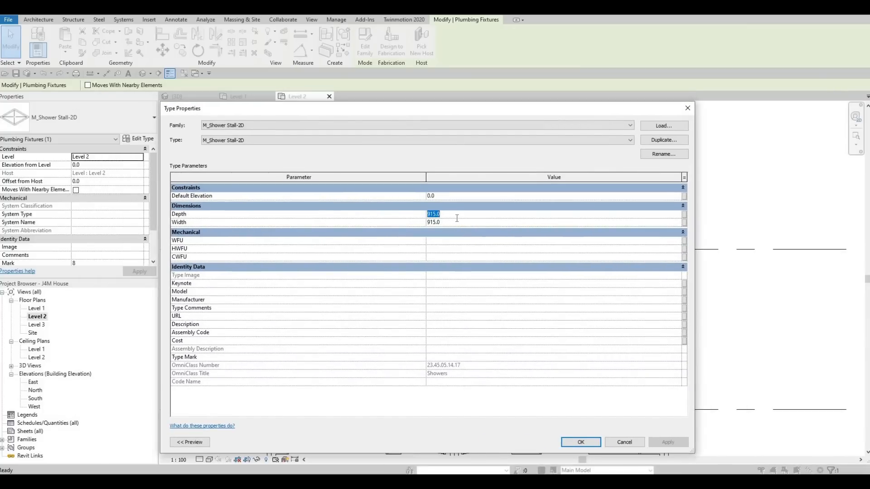
type("1350")
left_click(448, 223)
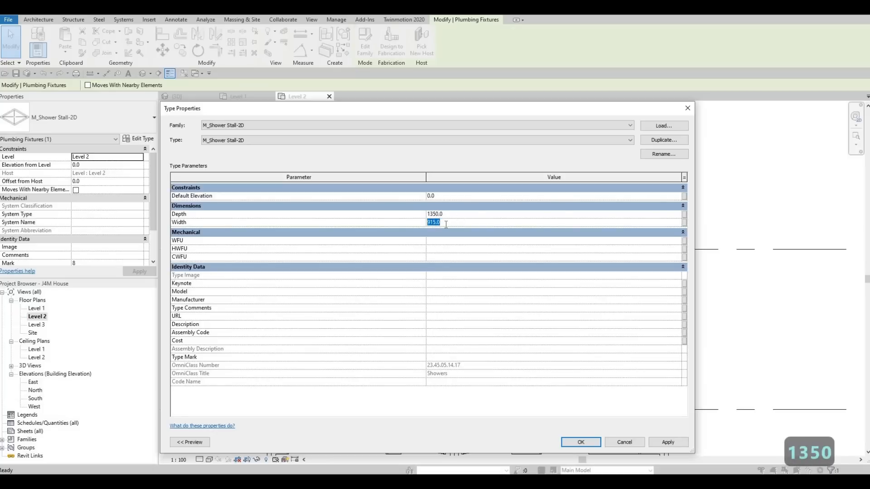
type("800")
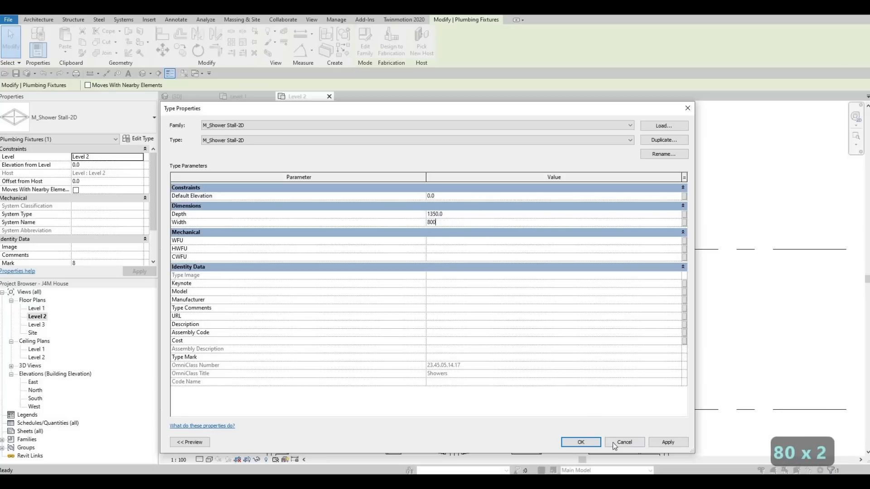
left_click(584, 445)
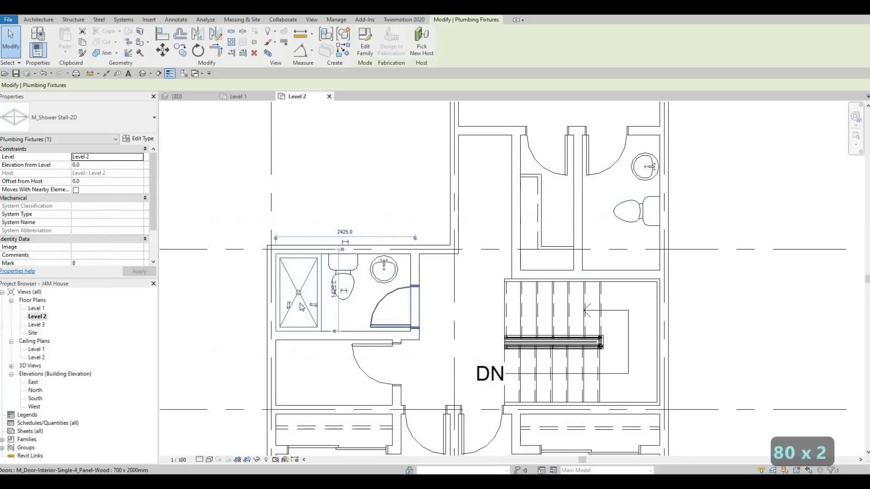
key("Escape")
key("Escape")
key("Escape")
Step: Create a similar shower stall and place it rotated across the stair-side end of the grid 3 bathroom, between its two side walls
left_click(305, 311)
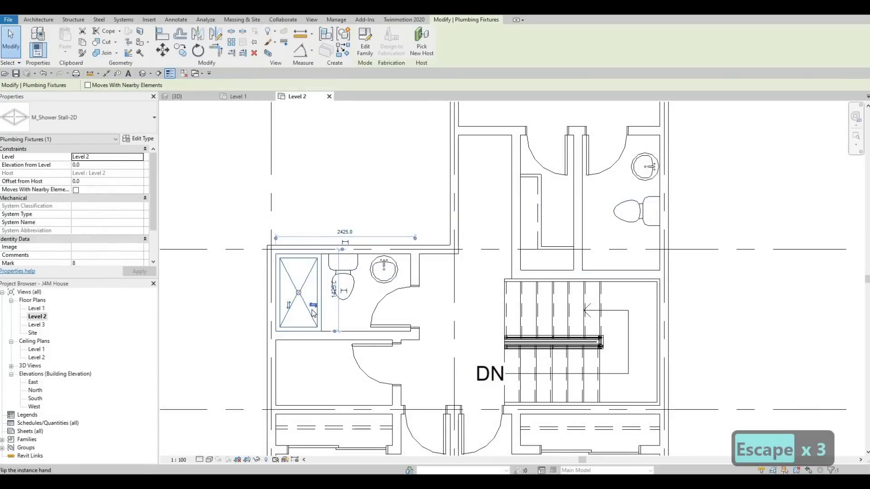
key("c")
key("s")
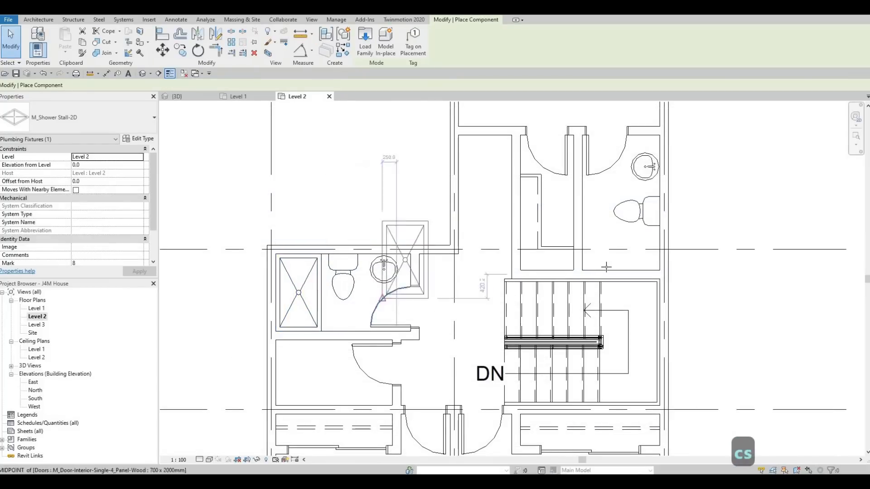
scroll(652, 271, "up", 2)
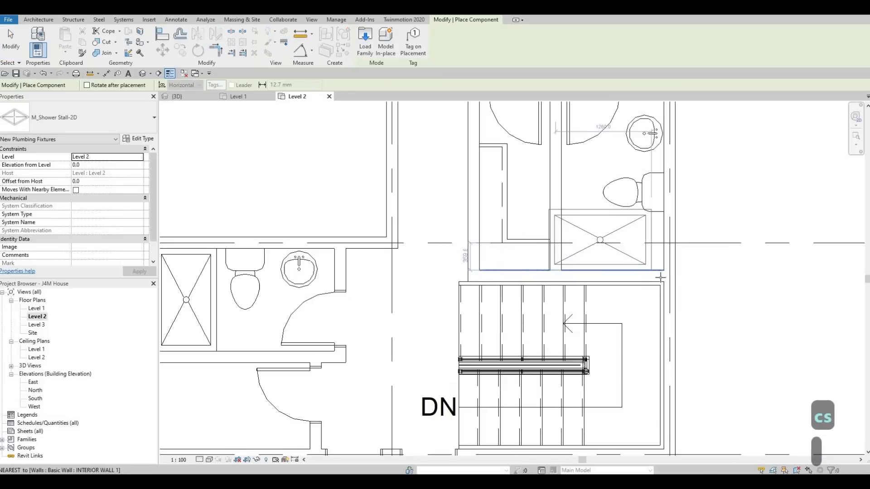
left_click(639, 240)
key("Escape")
key("Escape")
key("Escape")
scroll(639, 240, "down", 1)
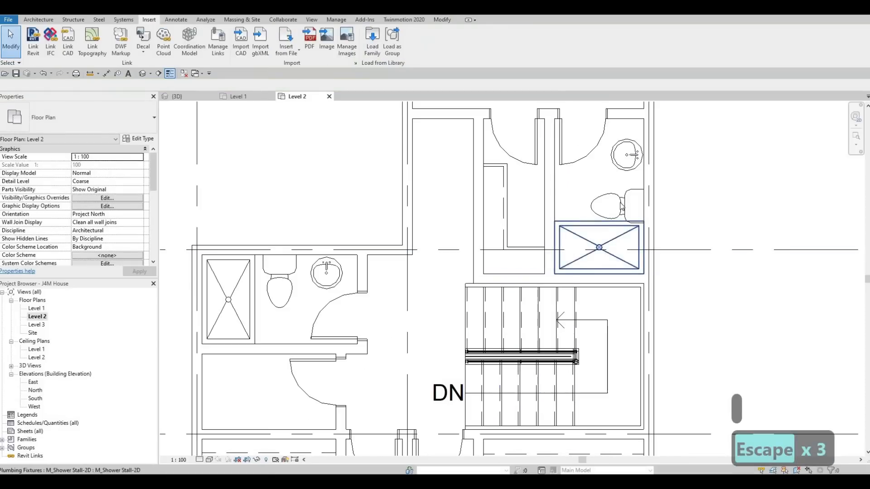
Step: Nudge the grid 3 bathroom's toilet toward the sink so it clears the shower stall
left_click(620, 201)
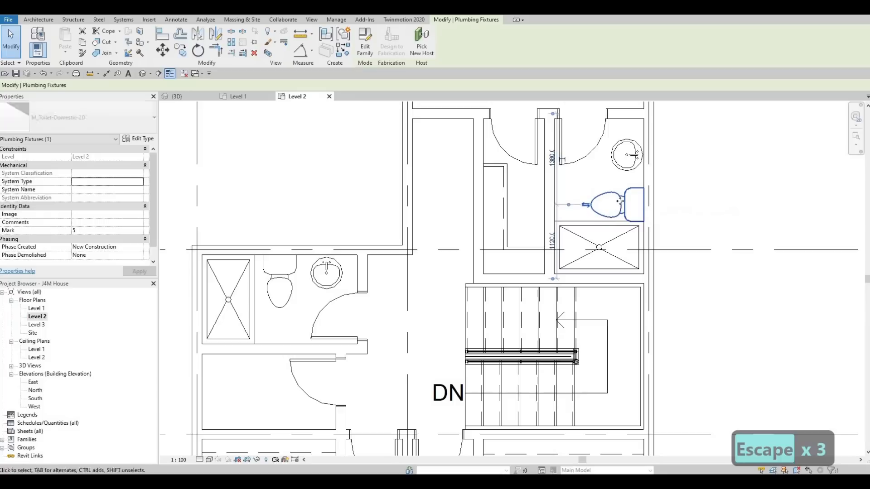
key("Up")
key("Up")
key("Up")
key("Up")
key("Up")
key("Up")
Step: Nudge the grid 3 bathroom sink away from the toilet and the grid 1 bathroom sink toward the door wall
key("Up")
key("Up")
key("Up")
left_click(627, 170)
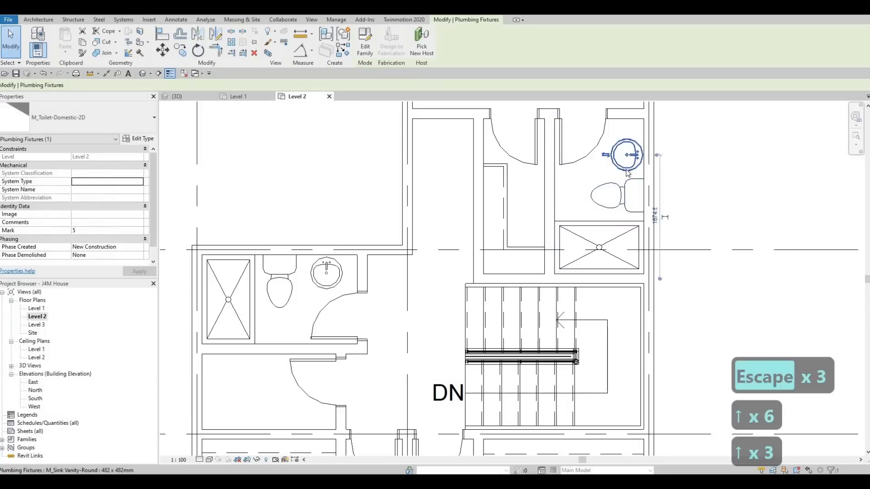
key("Up")
key("Up")
key("Up")
left_click(336, 270)
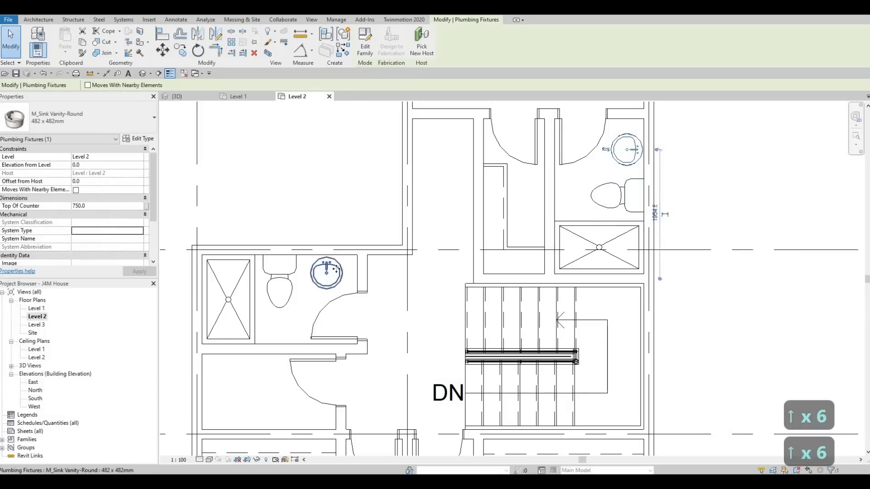
key("Right")
key("Right")
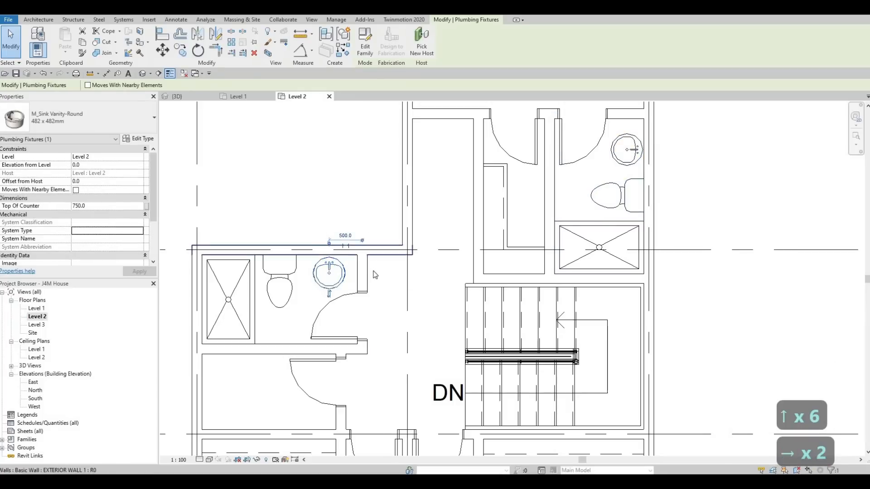
key("Escape")
scroll(378, 272, "down", 1)
key("Escape")
key("Escape")
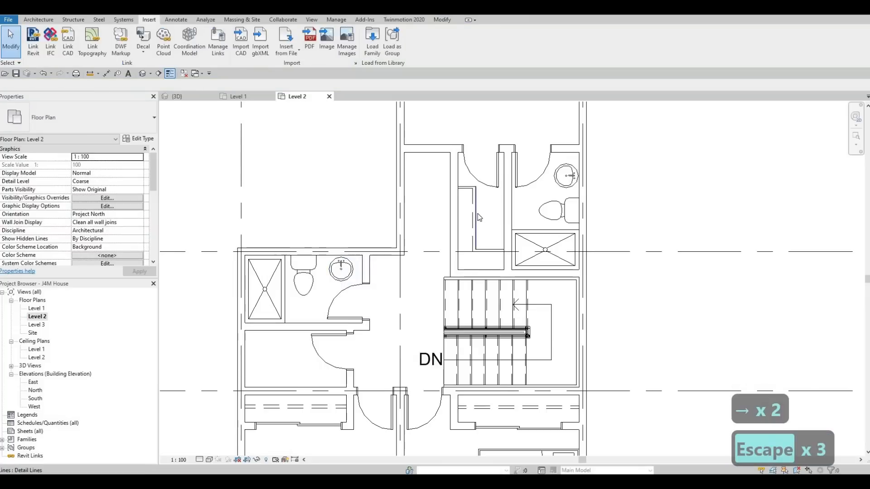
Step: Create similar Thin Lines detail lines outlining an L-shaped vanity counter edge around the grid 1 bathroom sink, ending at the door wall
left_click(477, 213)
key("c")
key("s")
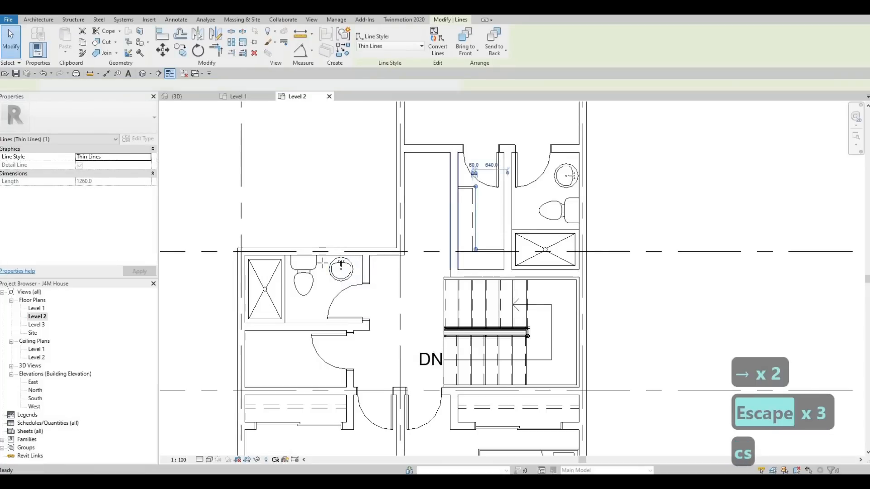
scroll(325, 241, "up", 1)
scroll(322, 258, "up", 1)
left_click(325, 259)
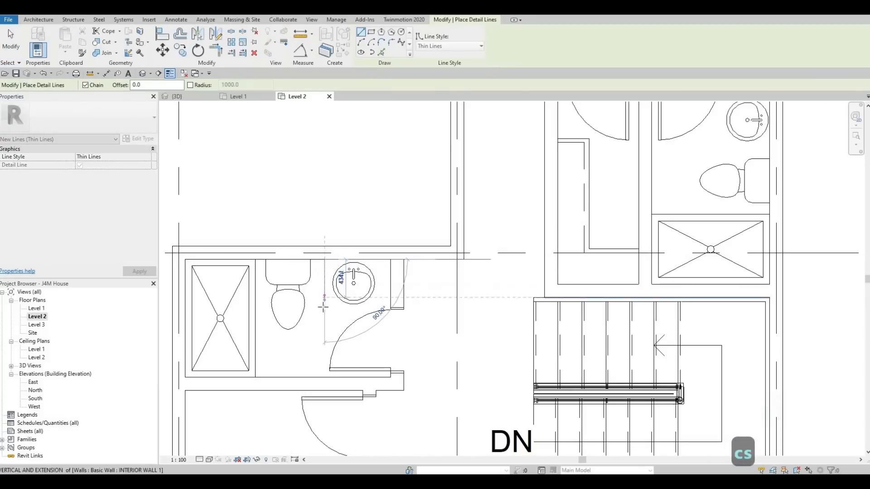
left_click(324, 307)
left_click(391, 306)
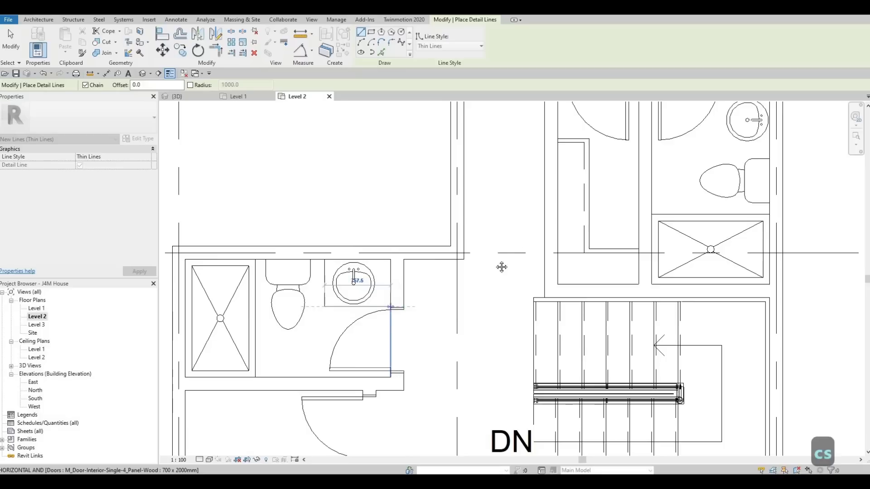
key("Escape")
Step: Draw Thin Lines vanity counter edges around the grid 3 bathroom sink, from the door wall to the exterior wall beside the toilet
middle_click_drag(549, 153, 340, 209)
scroll(339, 210, "down", 1)
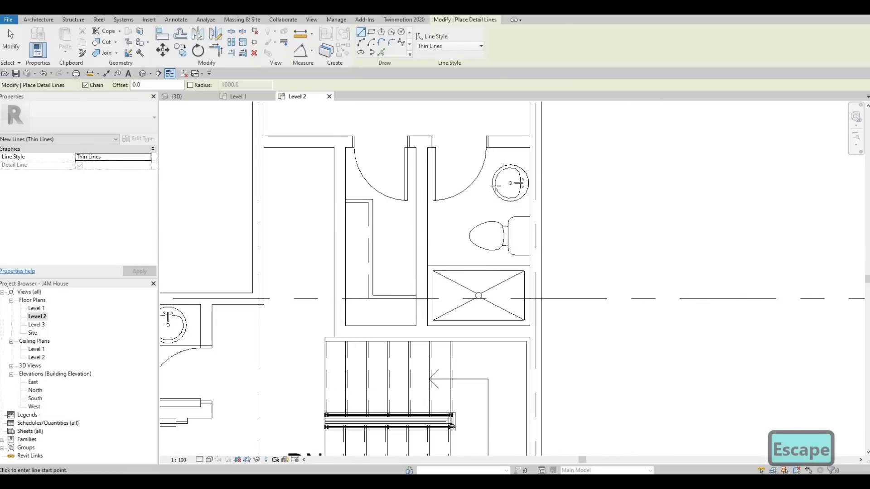
left_click(492, 148)
left_click(525, 207)
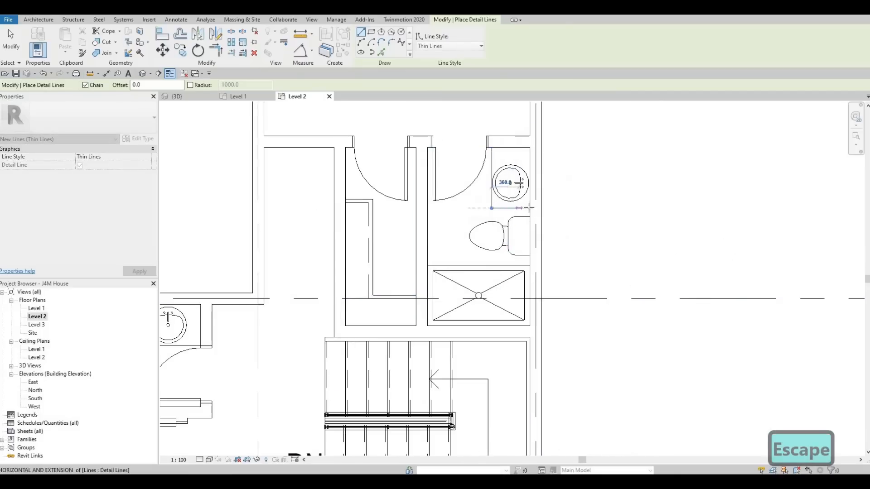
left_click(530, 208)
key("Escape")
scroll(473, 210, "down", 1)
scroll(432, 238, "down", 5)
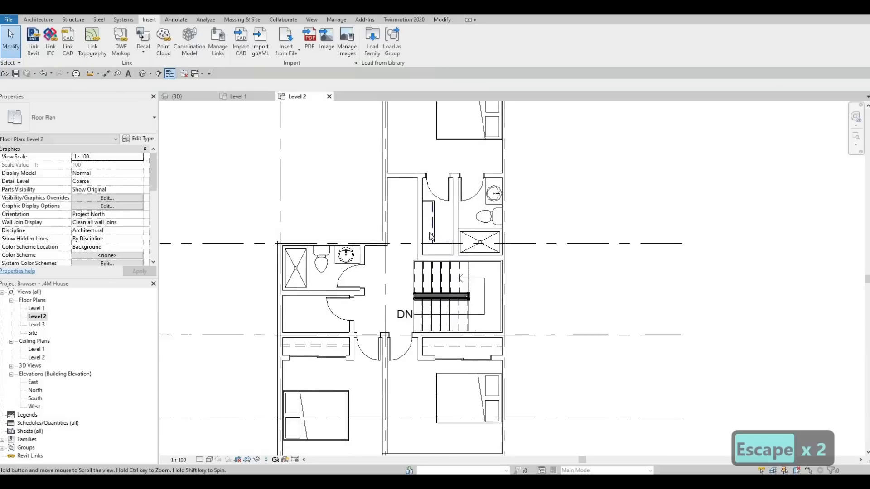